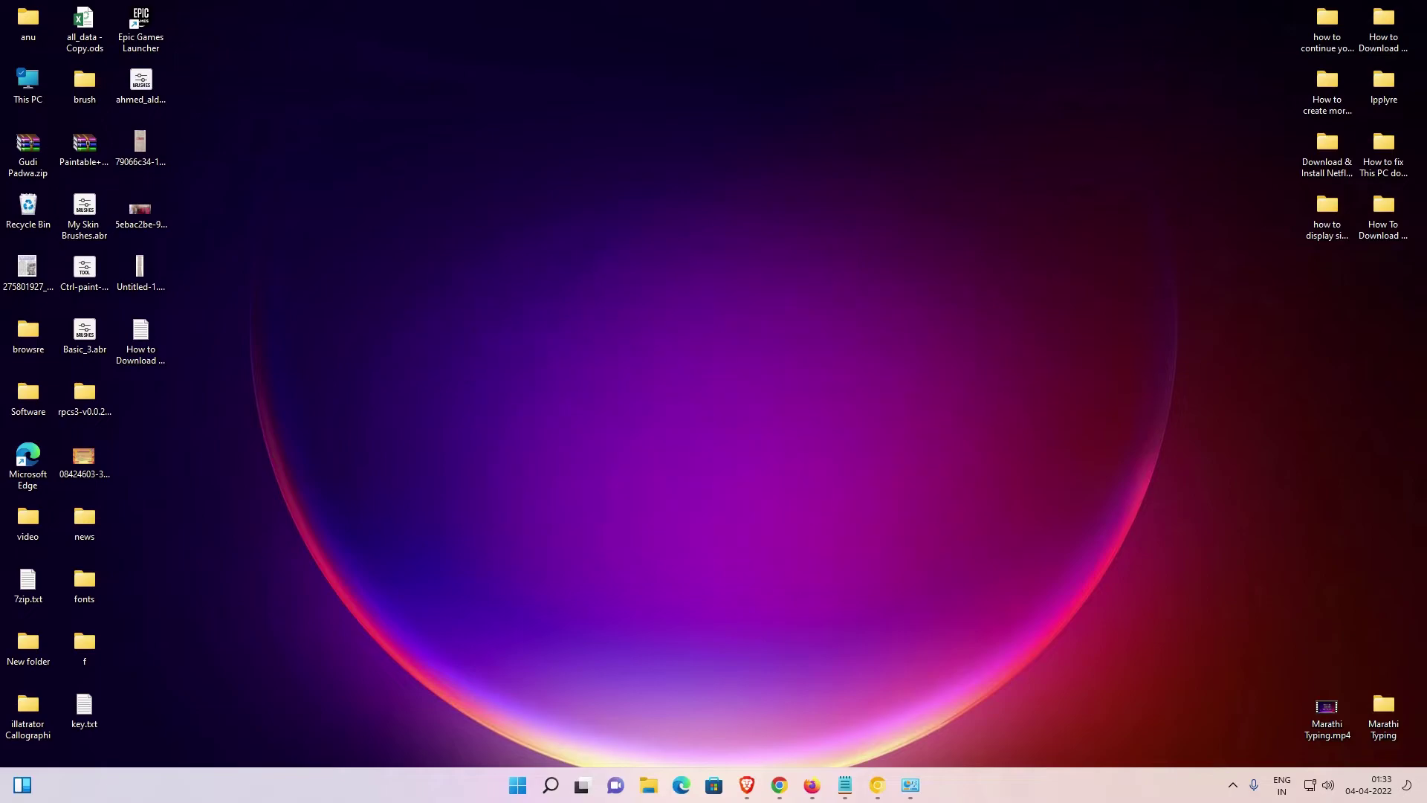
Review the download links in the Notepad text file, then view the Turbo.C.3.2 folder's options on Google Drive in Chrome.
click(854, 782)
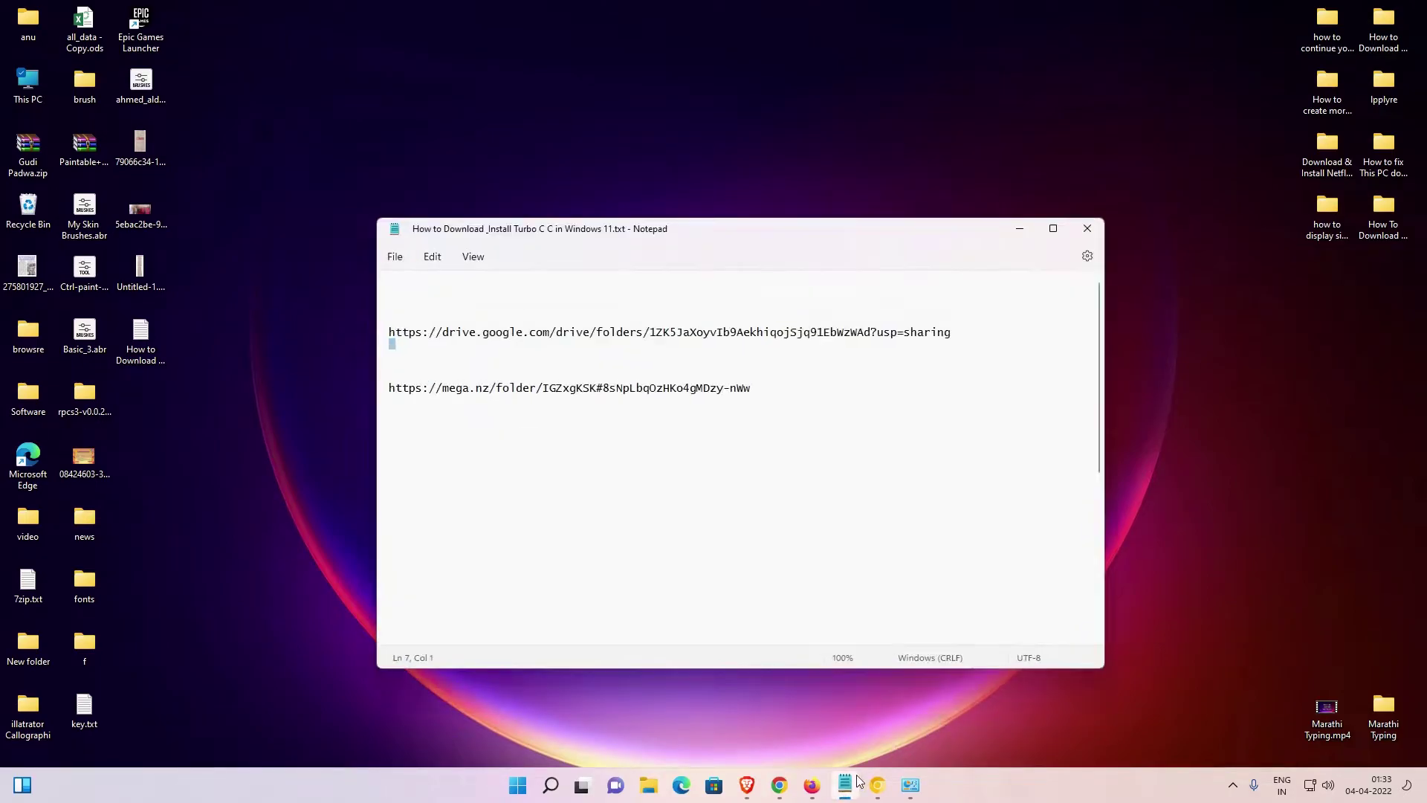
drag(68, 322, 41, 297)
triple_click(211, 417)
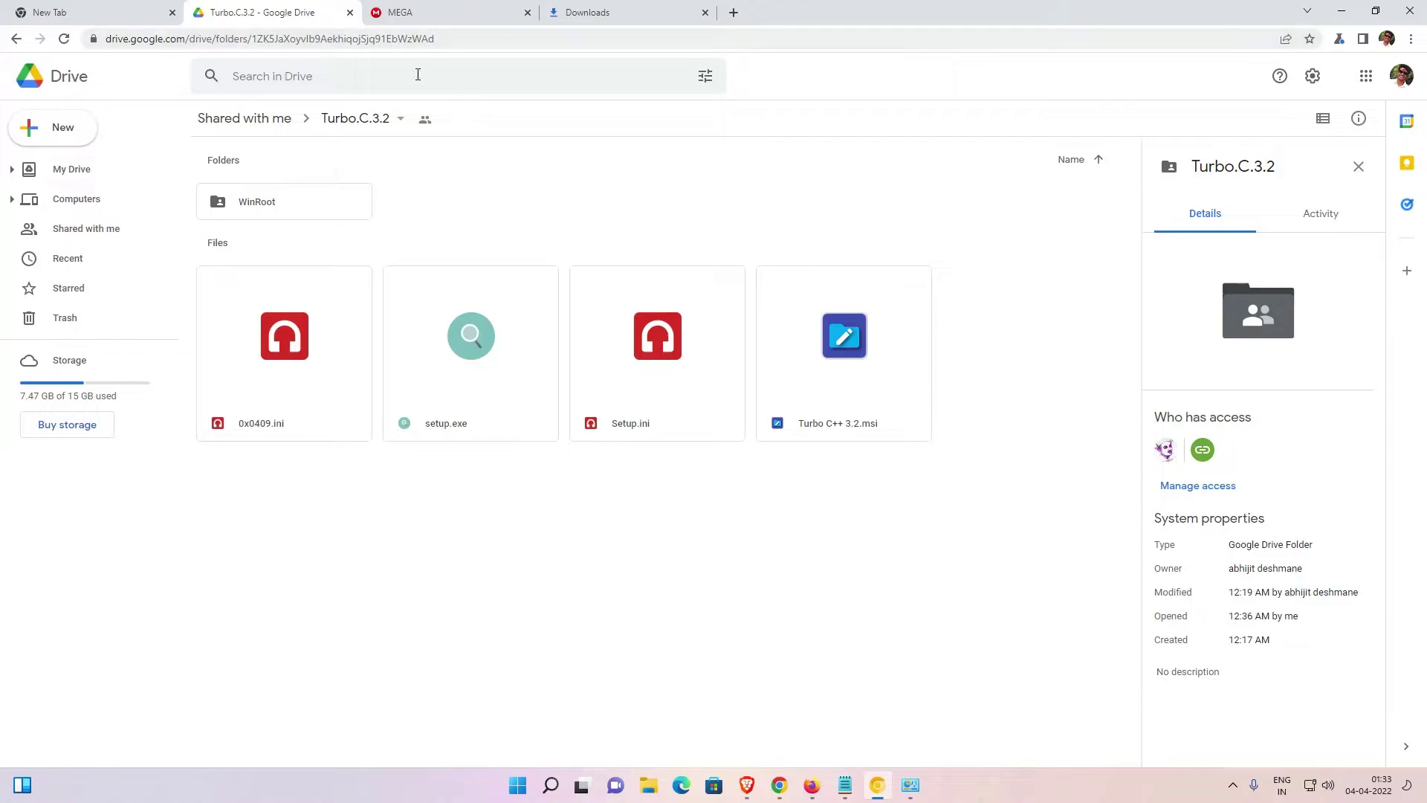
click(400, 119)
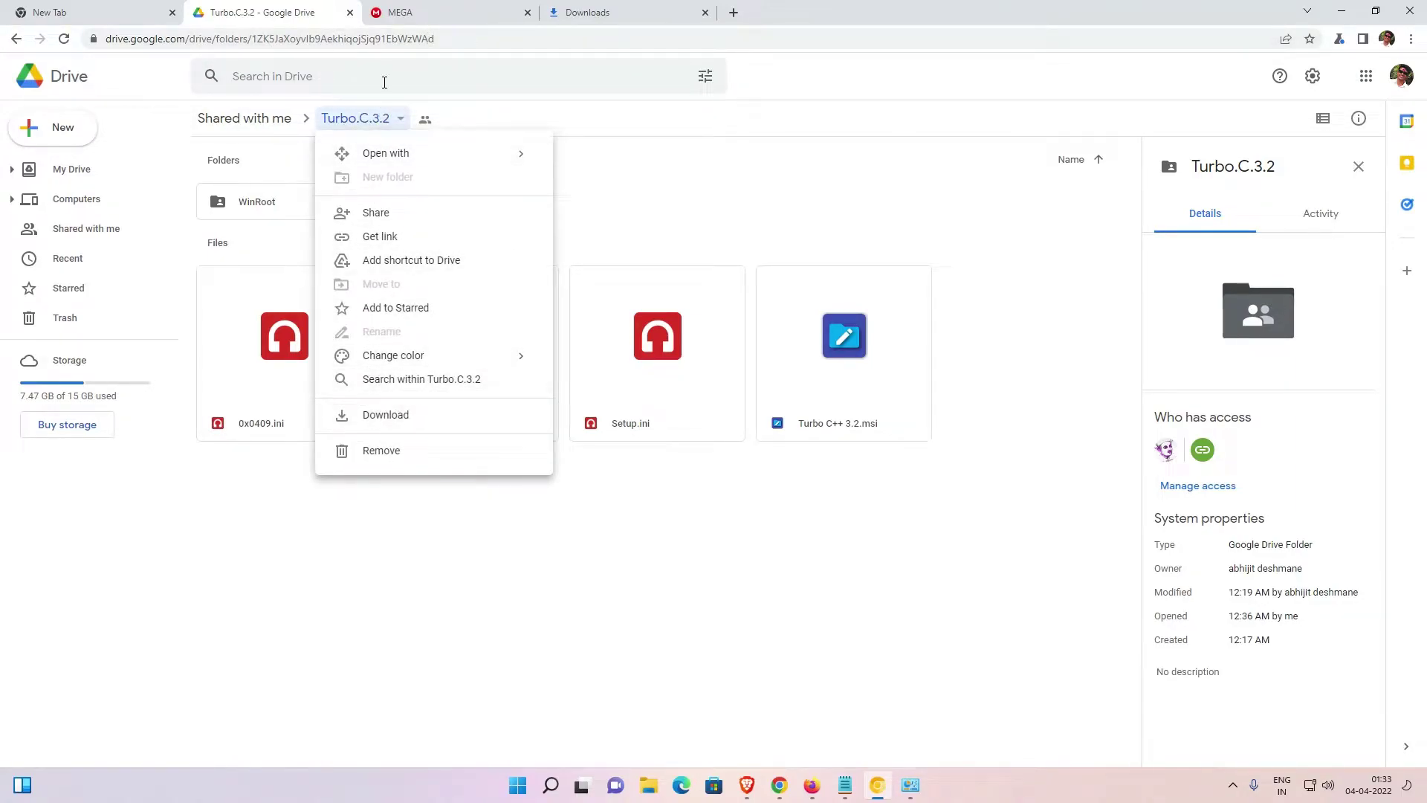
Download the Turbo.C.3.2 folder from MEGA as a ZIP and show the downloaded file in its folder.
click(385, 9)
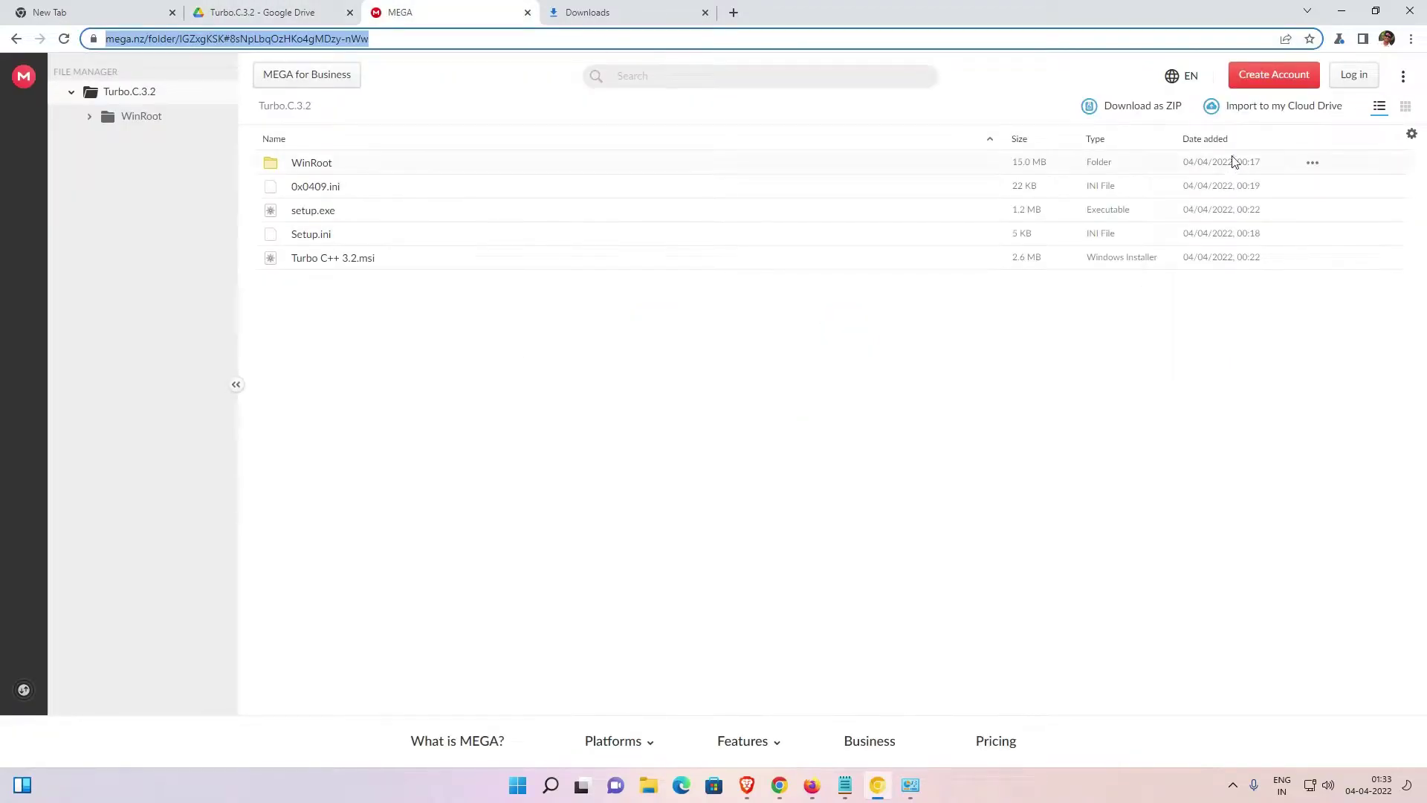
click(1163, 113)
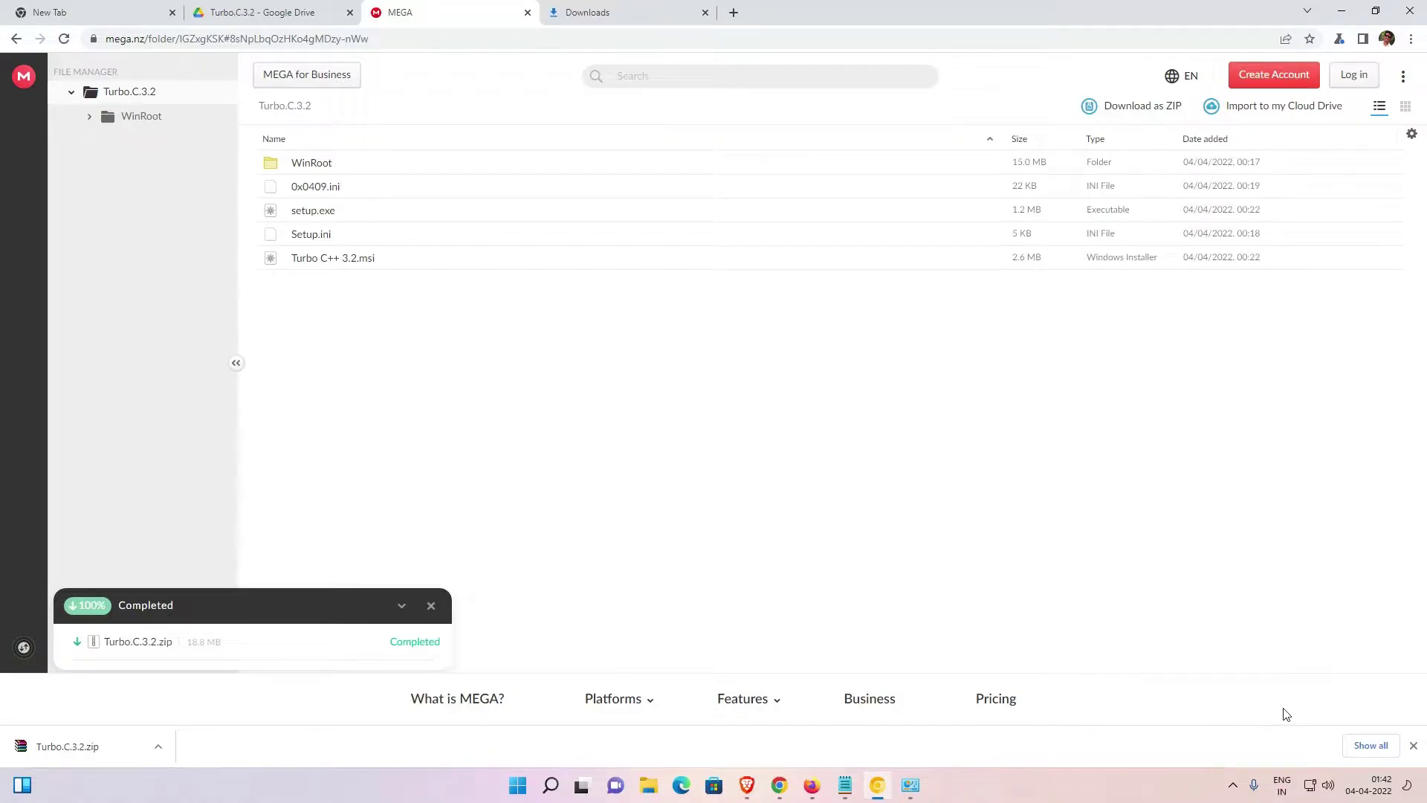
click(1371, 746)
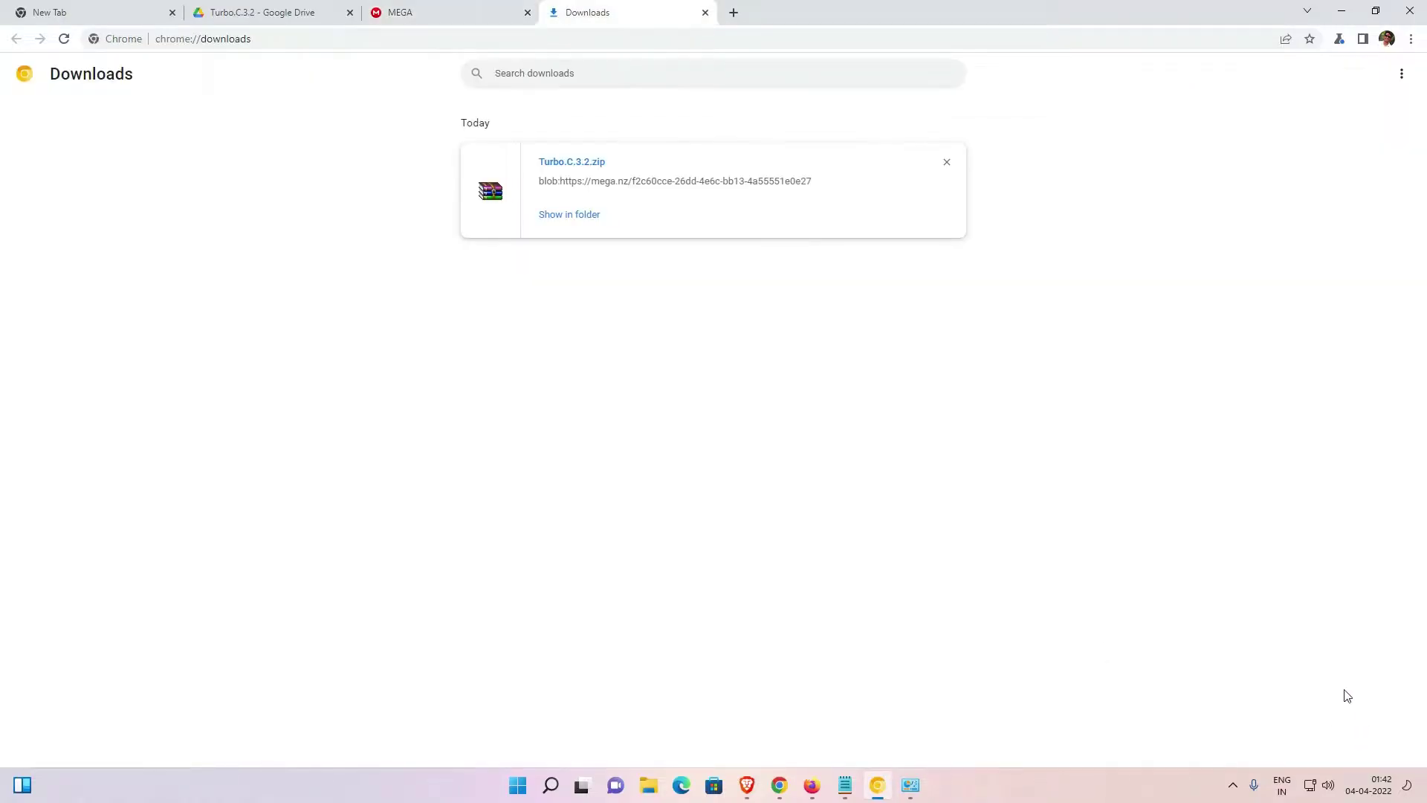
click(558, 216)
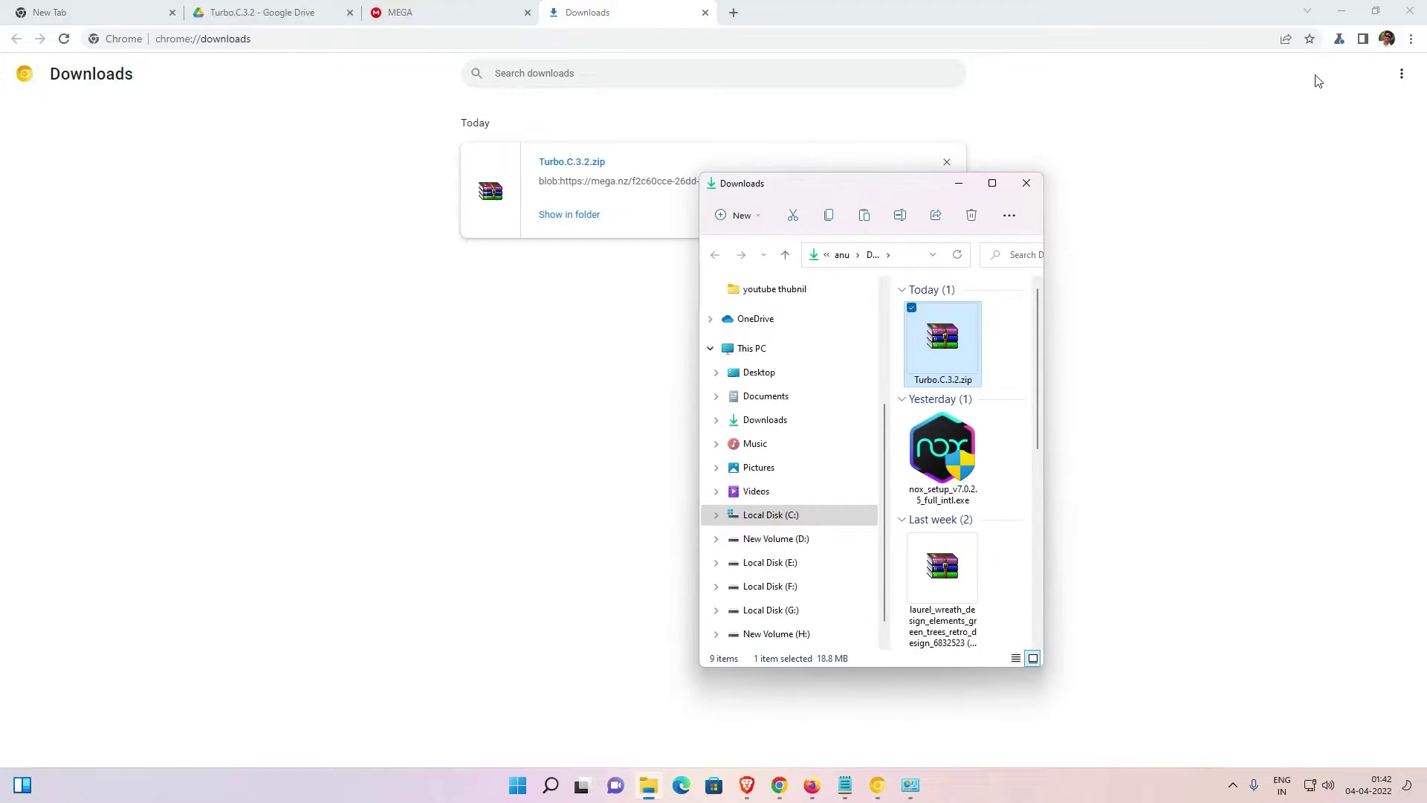
Move Turbo.C.3.2.zip from the Downloads folder to the desktop and close the Downloads window.
click(1341, 10)
drag(1042, 473, 1233, 487)
drag(953, 339, 141, 404)
click(1217, 183)
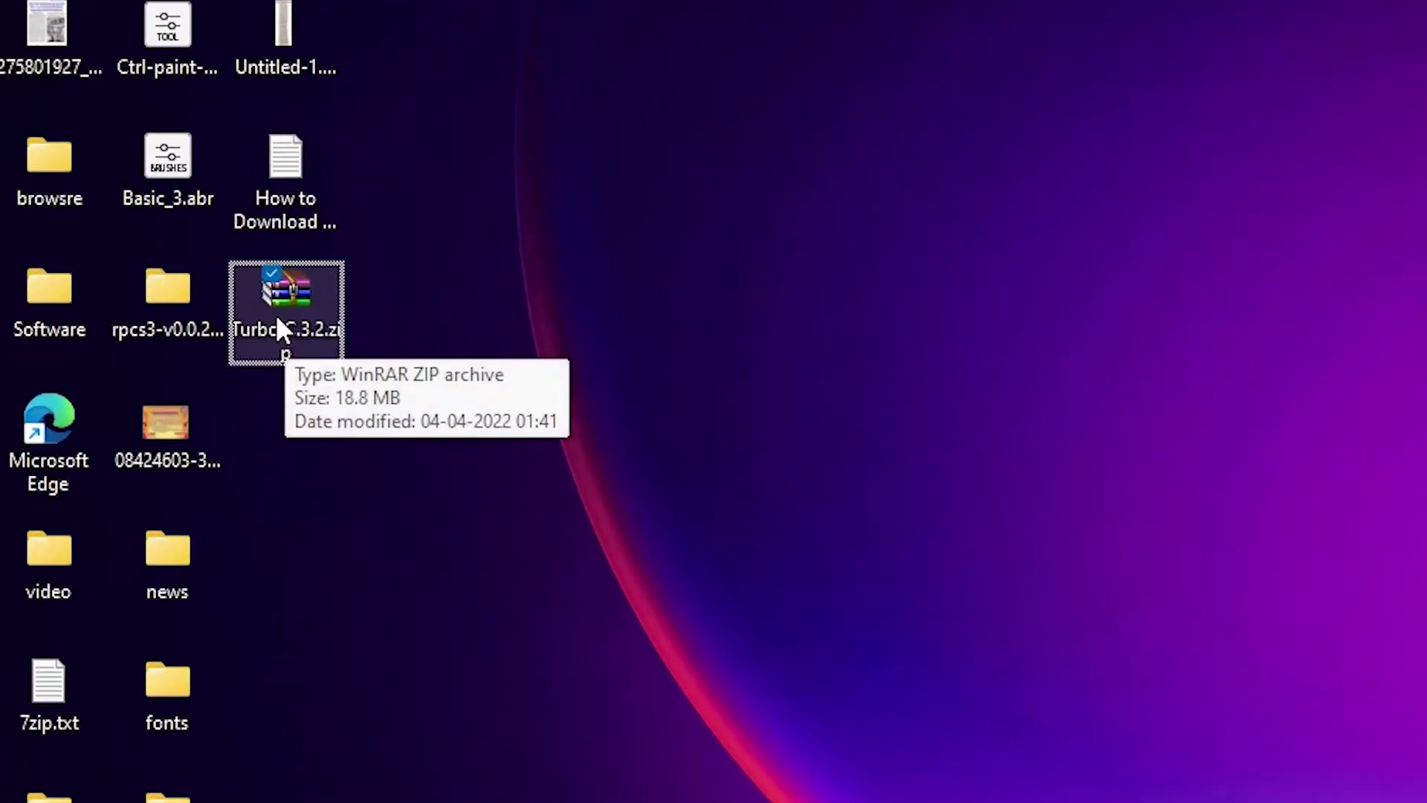
Extract Turbo.C.3.2.zip with WinRAR into a Turbo.C.3.2 folder on the desktop.
right_click(137, 406)
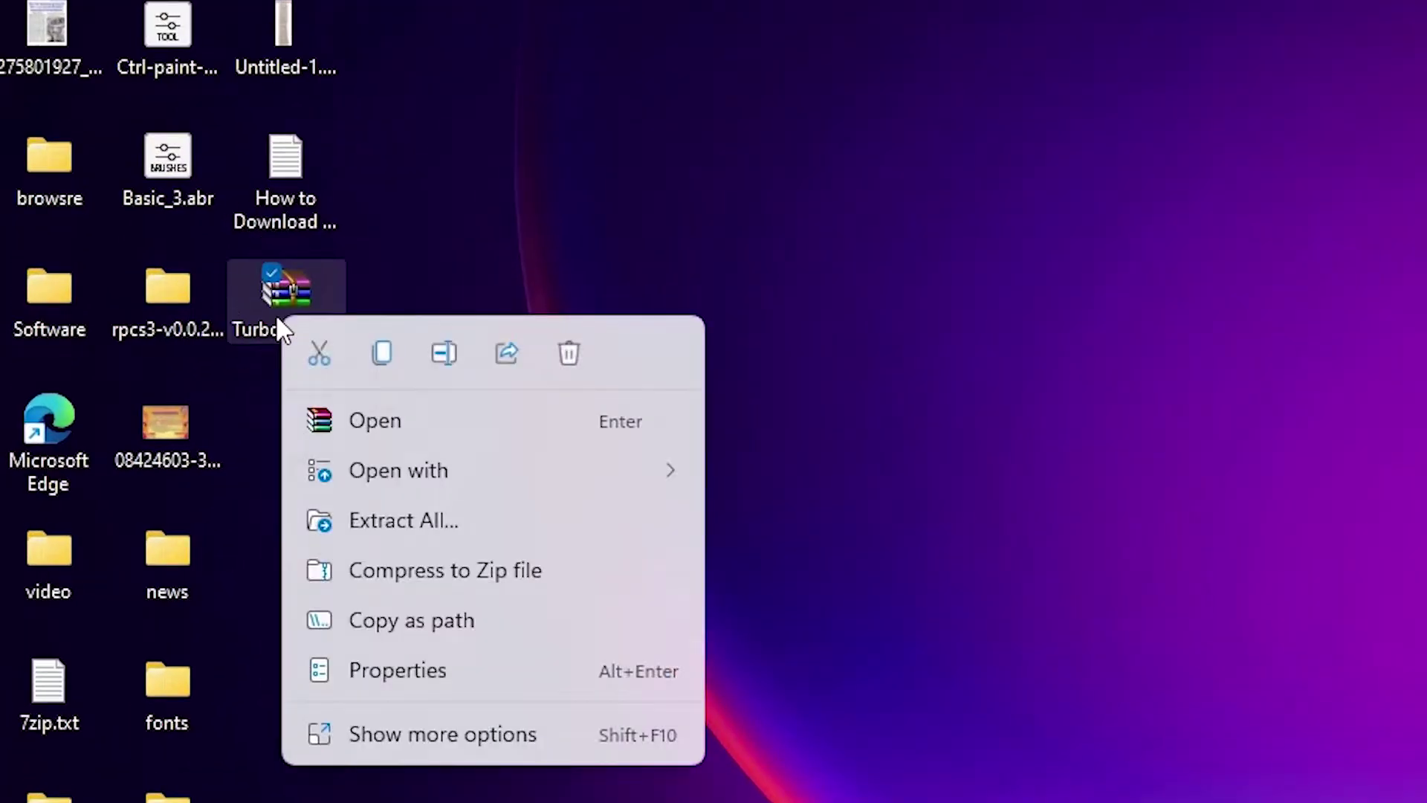
click(449, 736)
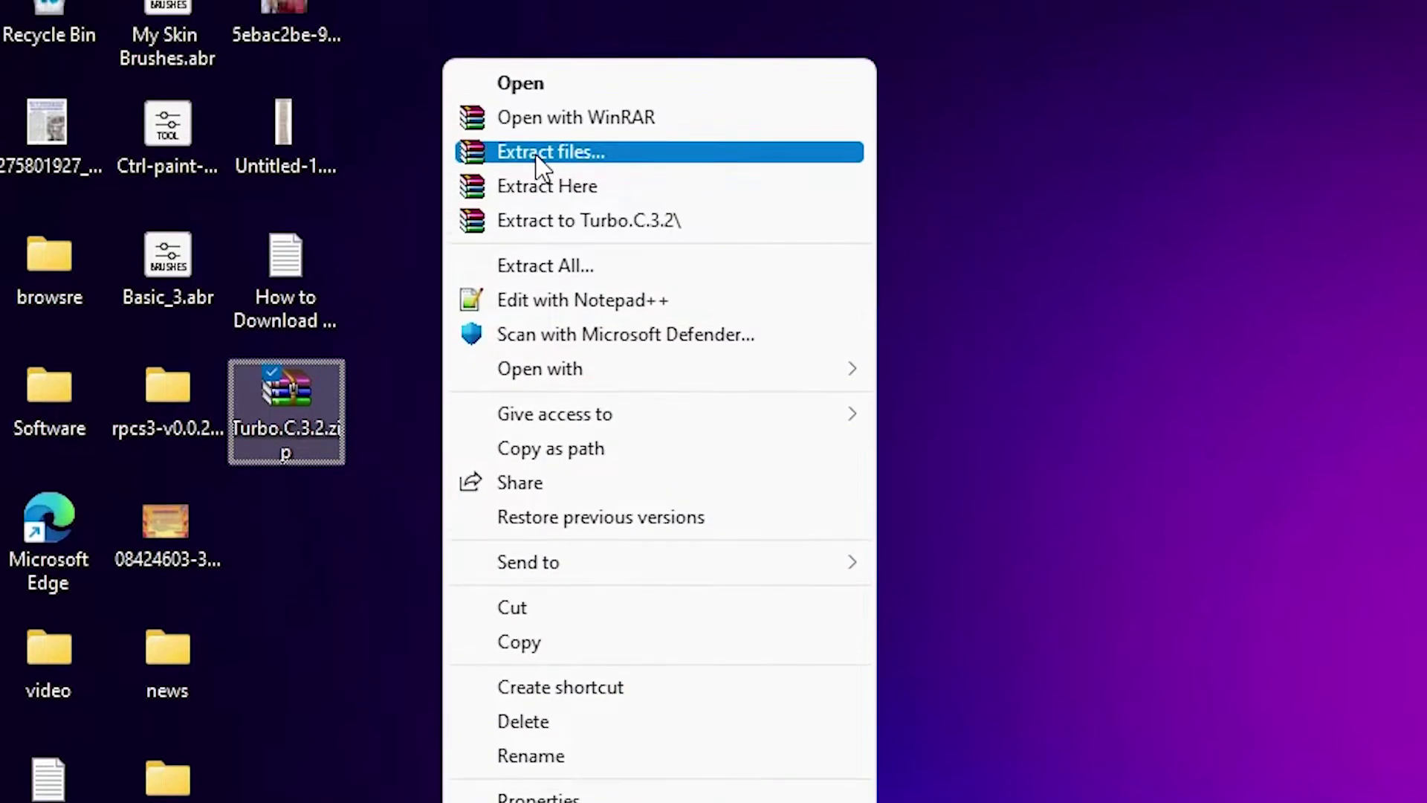
click(539, 152)
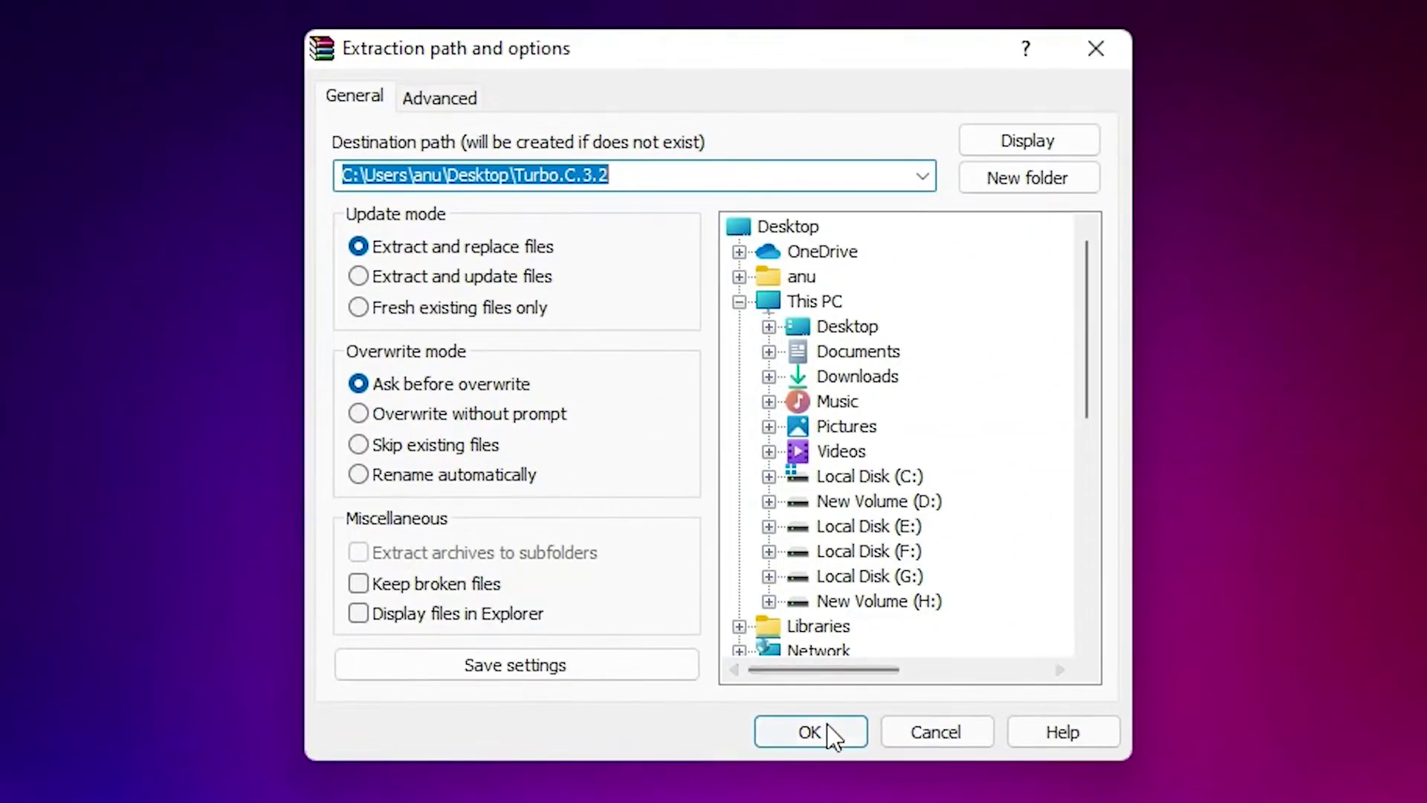
click(822, 733)
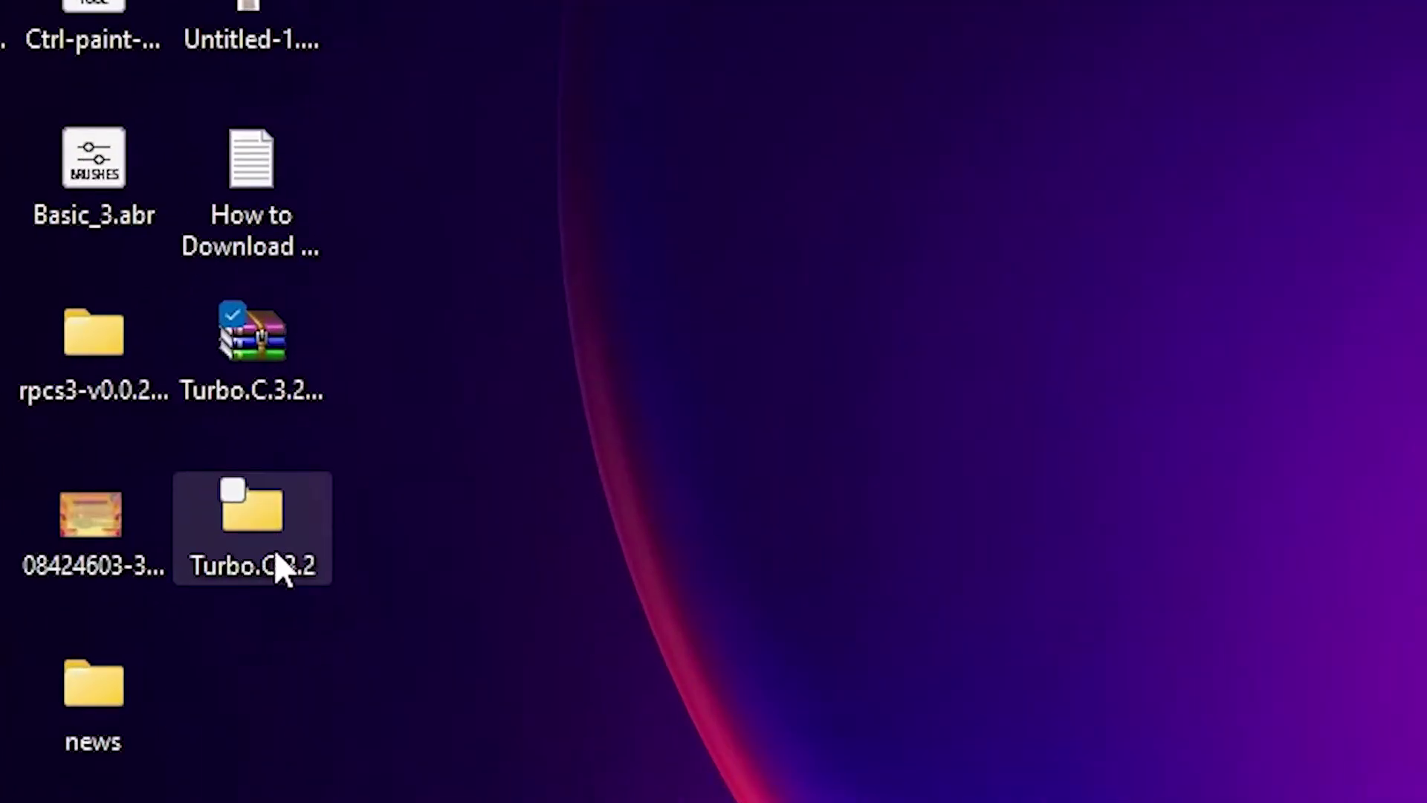
Open the extracted Turbo.C.3.2 folder in a widened window, check its inner Turbo.C.3.2 folder's contents, and return to the outer folder.
double_click(253, 521)
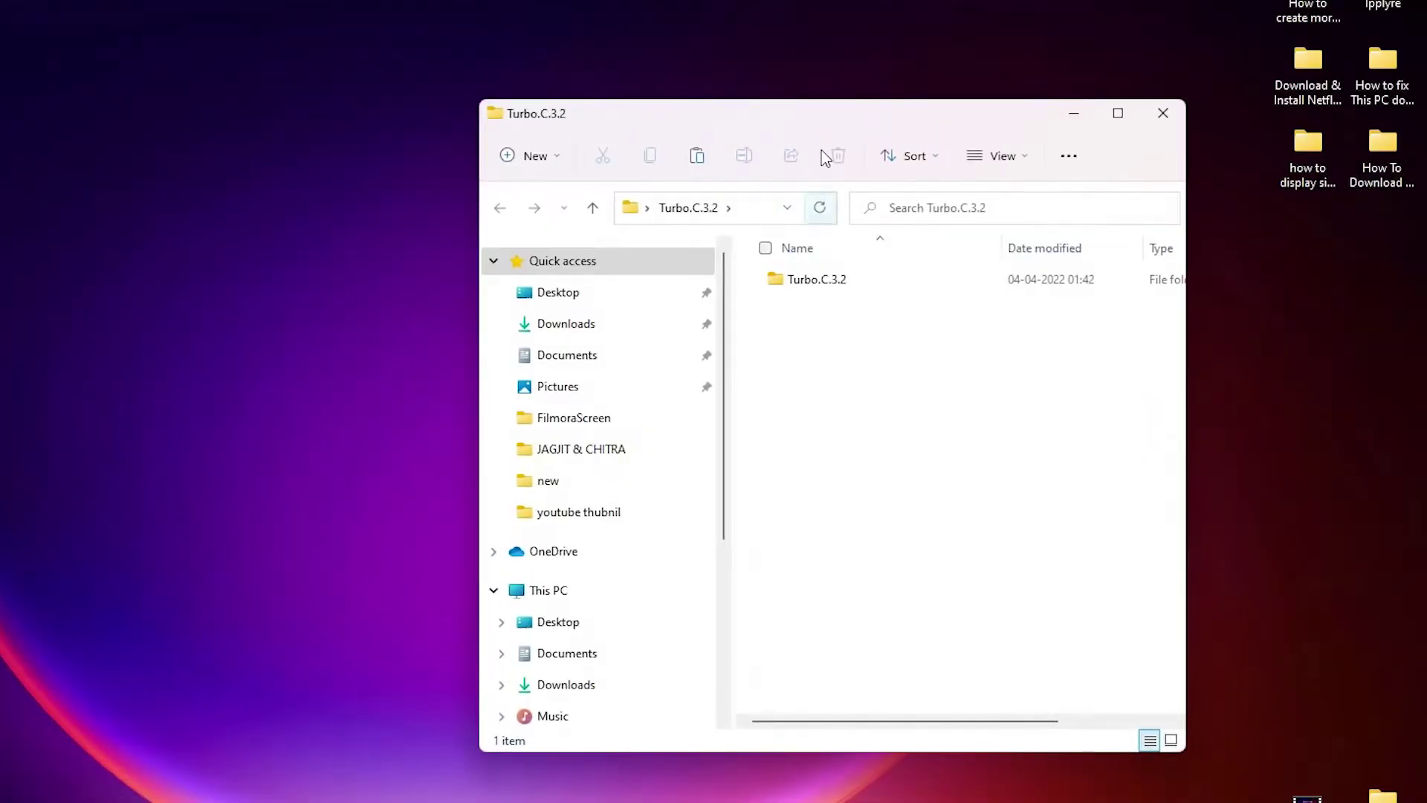
drag(868, 124, 827, 118)
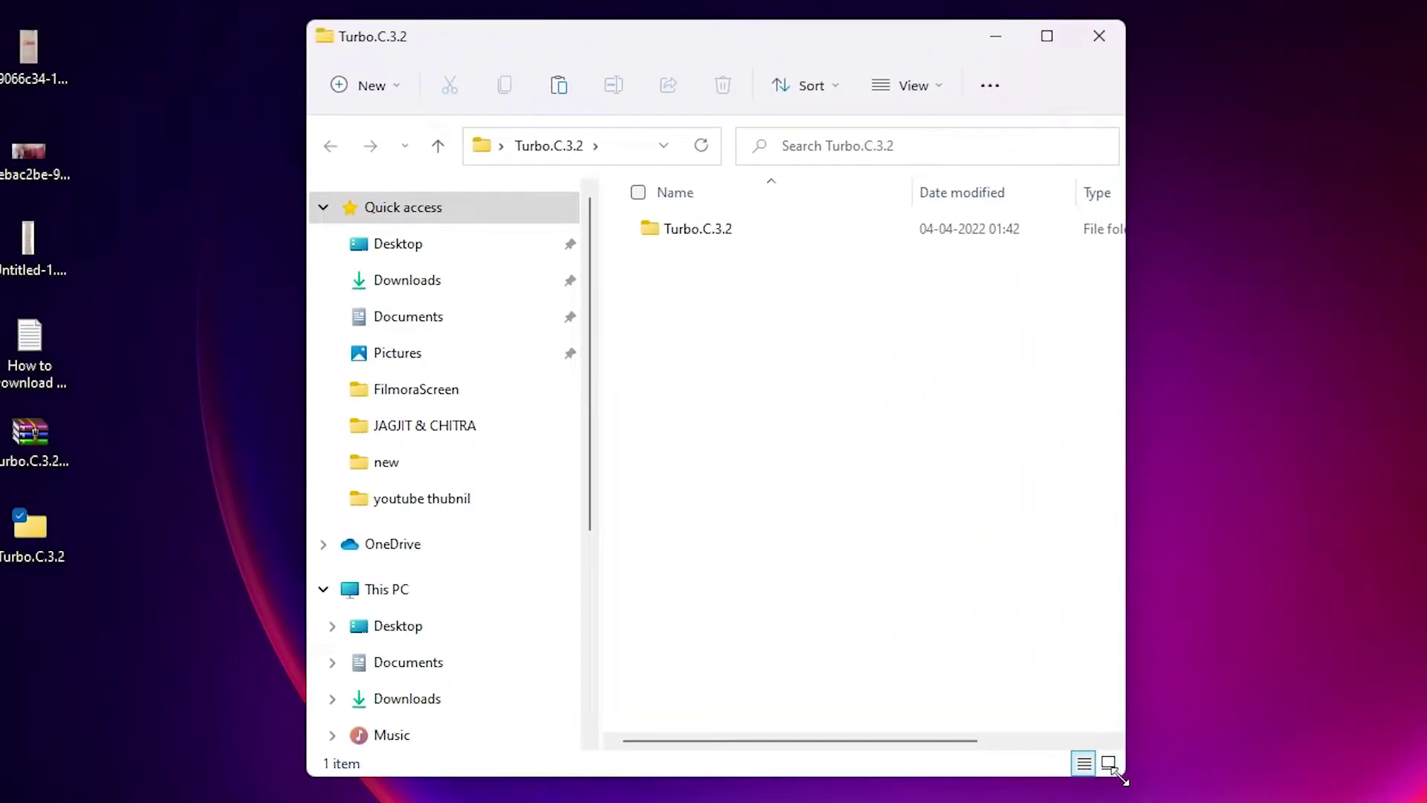
drag(1122, 776, 1171, 631)
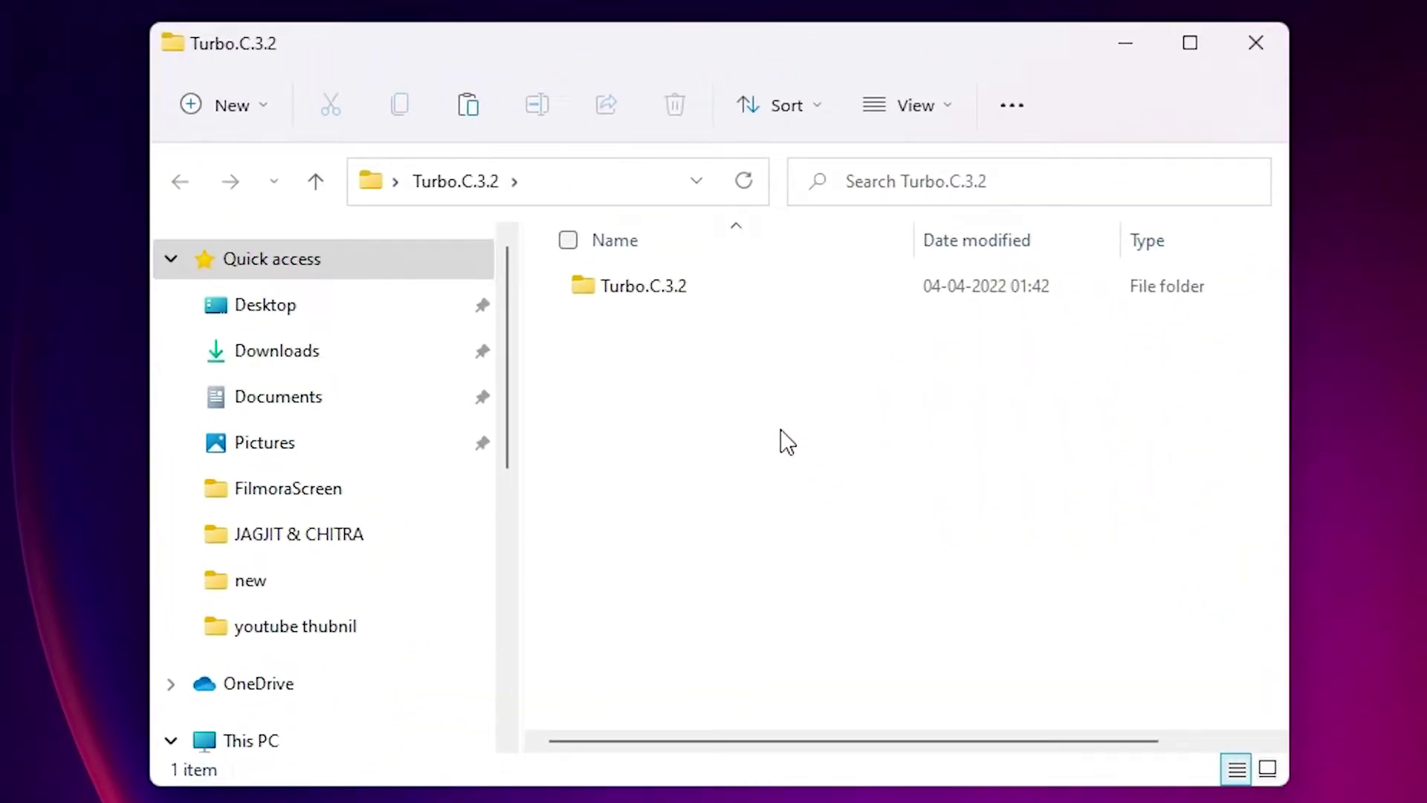
double_click(684, 293)
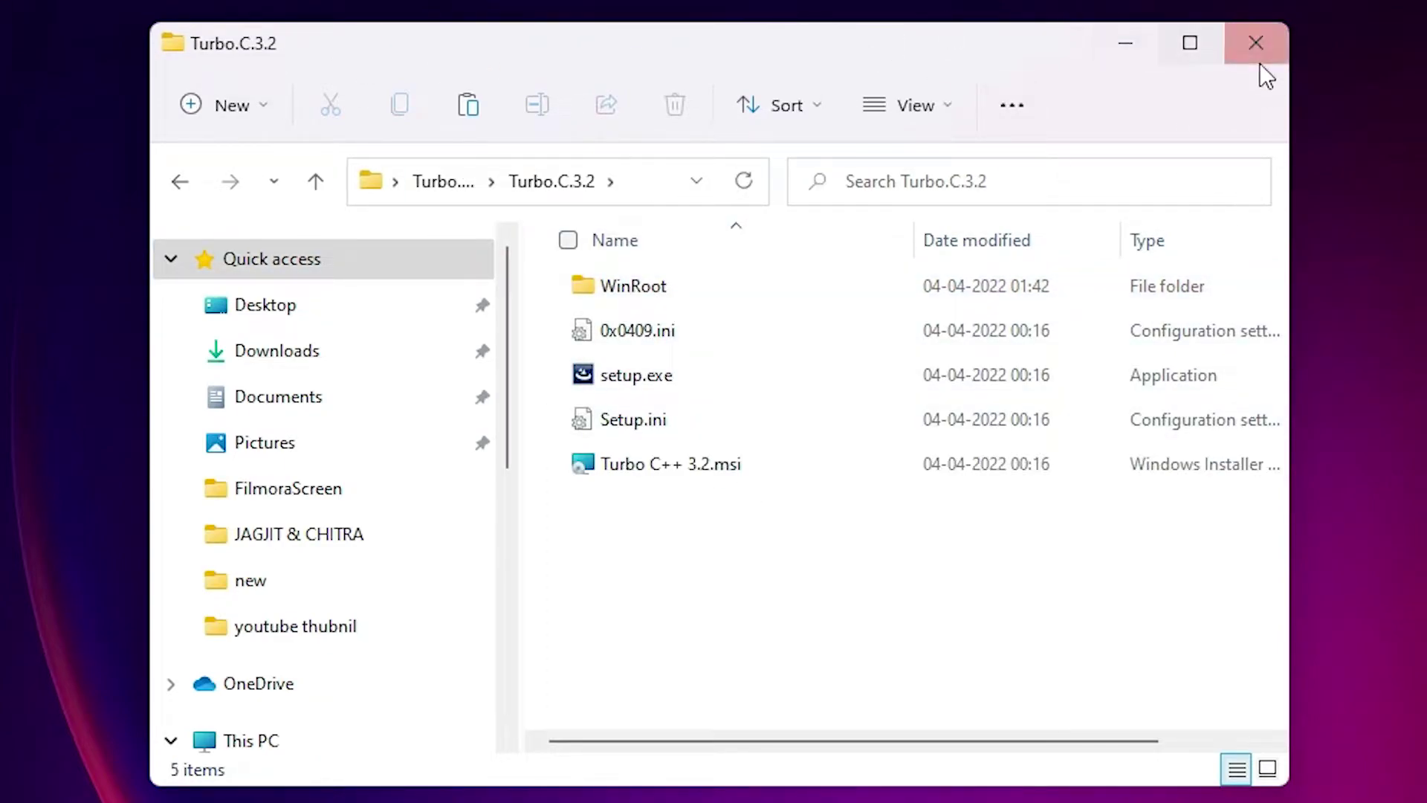
click(184, 184)
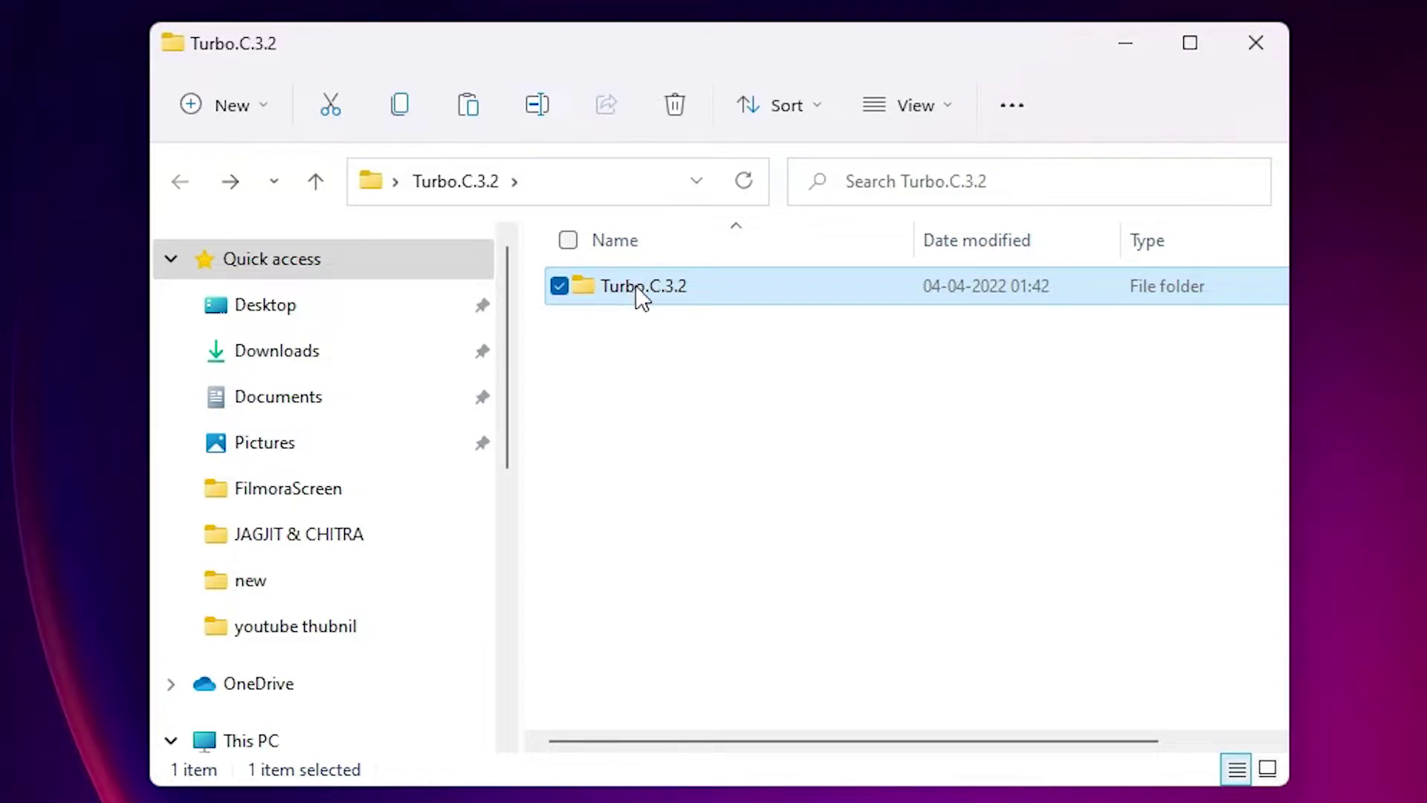
Open Local Disk (C:) from This PC in a second window beside the Turbo.C.3.2 window.
drag(743, 54, 1196, 167)
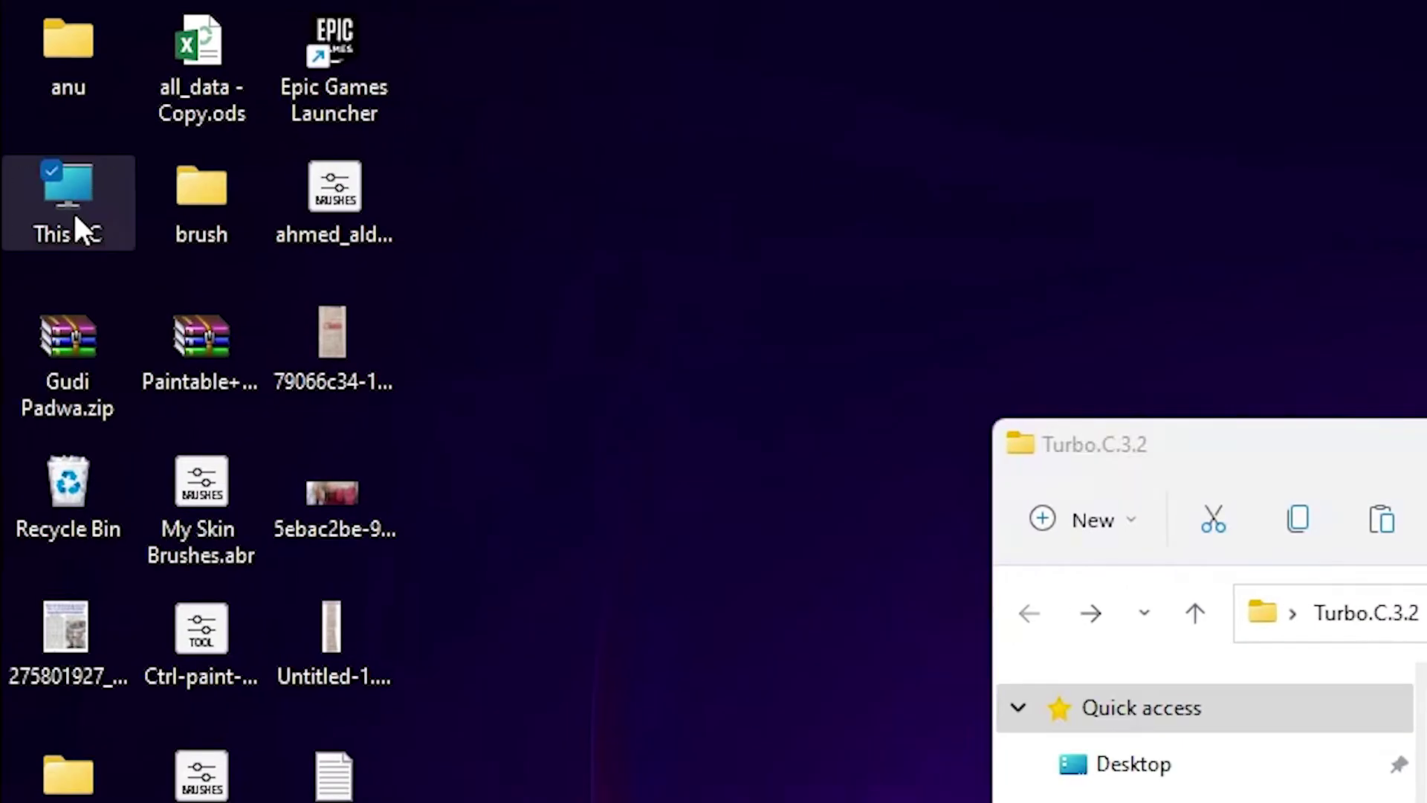
double_click(27, 90)
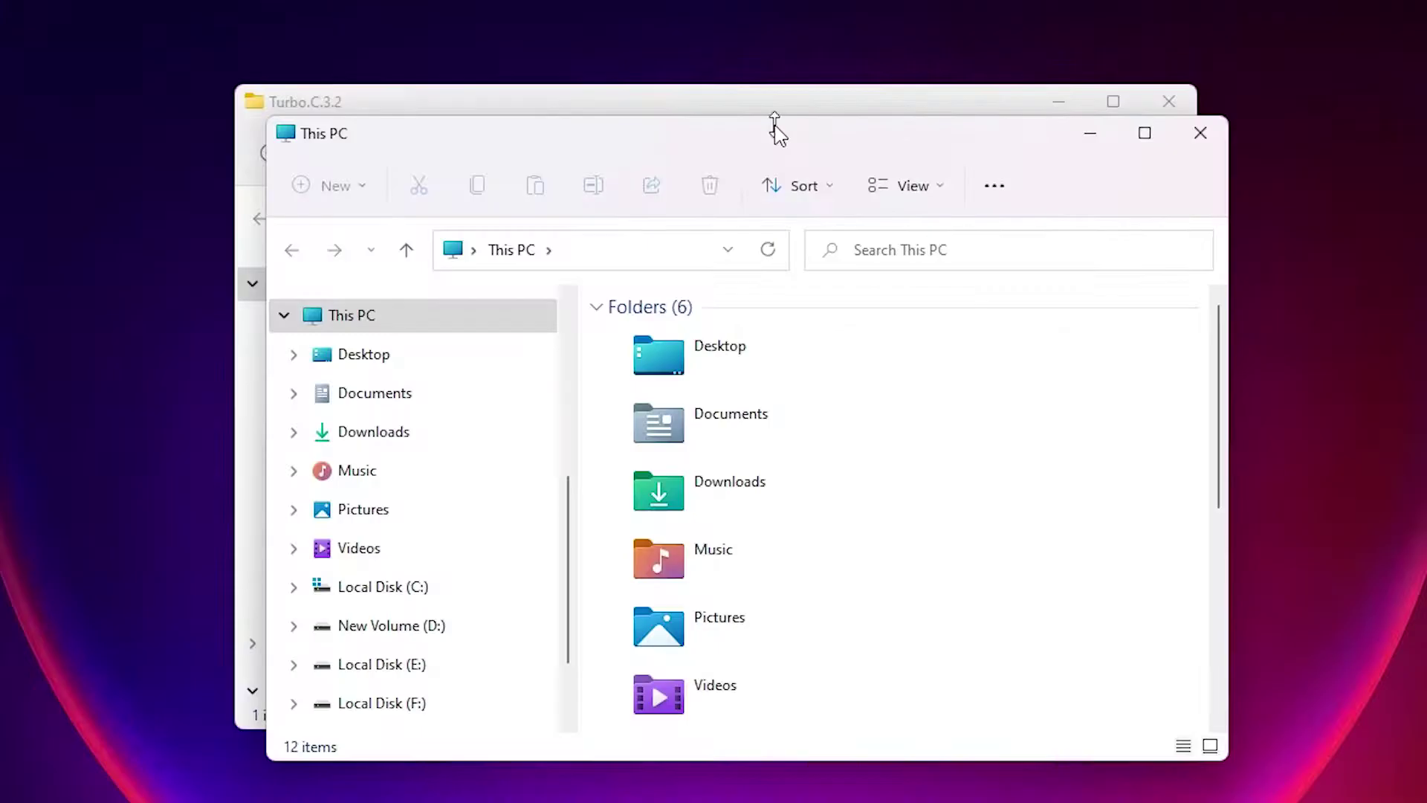
drag(775, 119, 306, 103)
scroll(475, 372, down, 5)
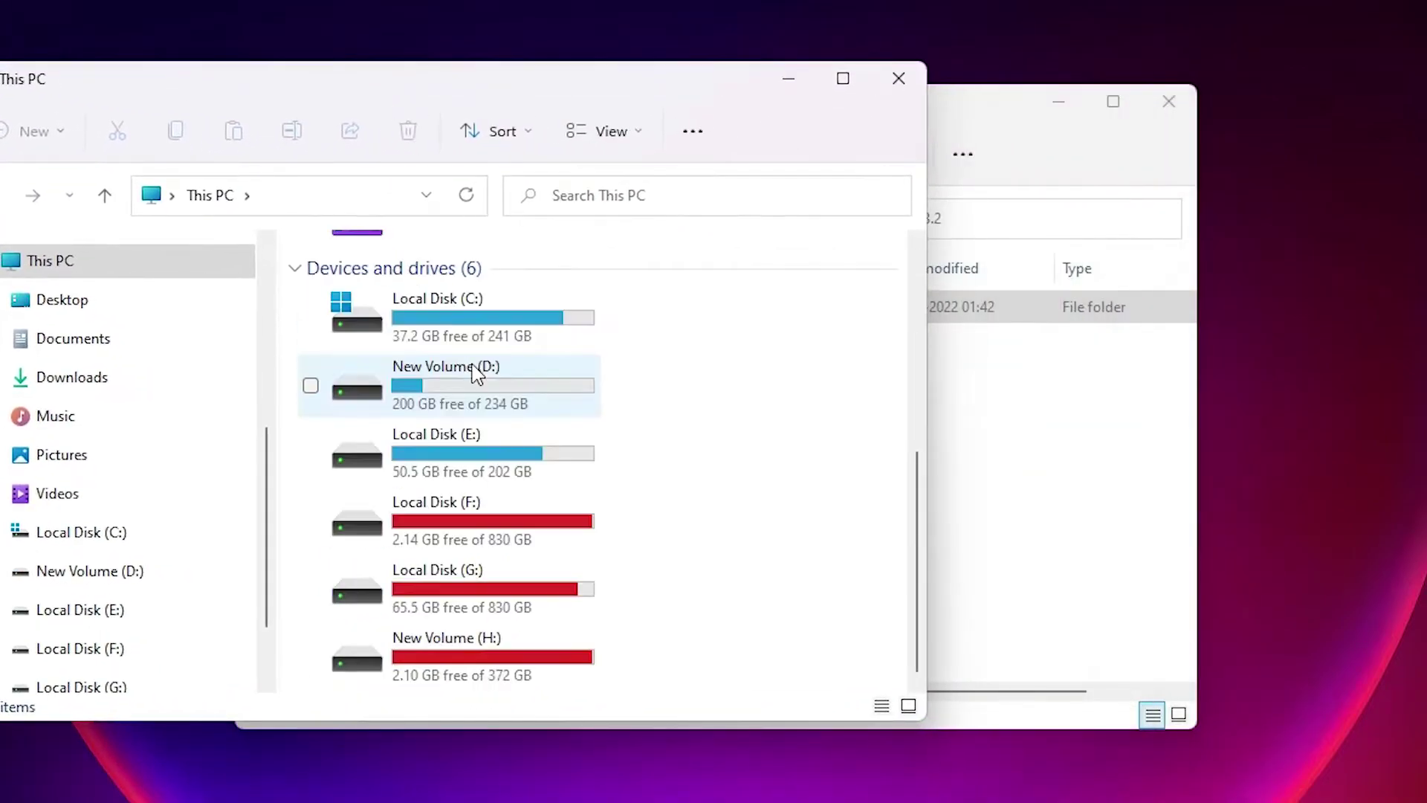
double_click(496, 327)
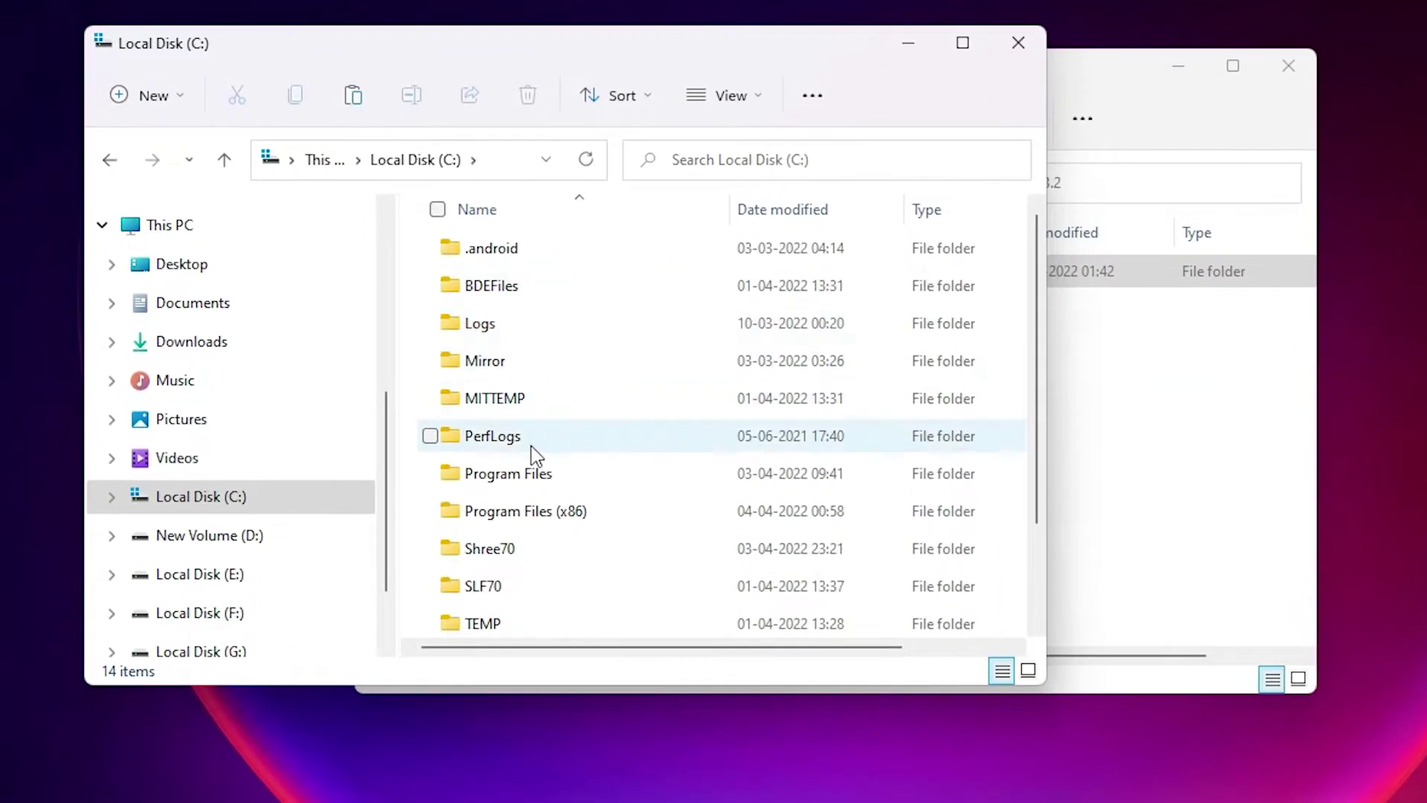
Create a new folder named TC on Local Disk (C:).
scroll(530, 444, down, 2)
right_click(416, 480)
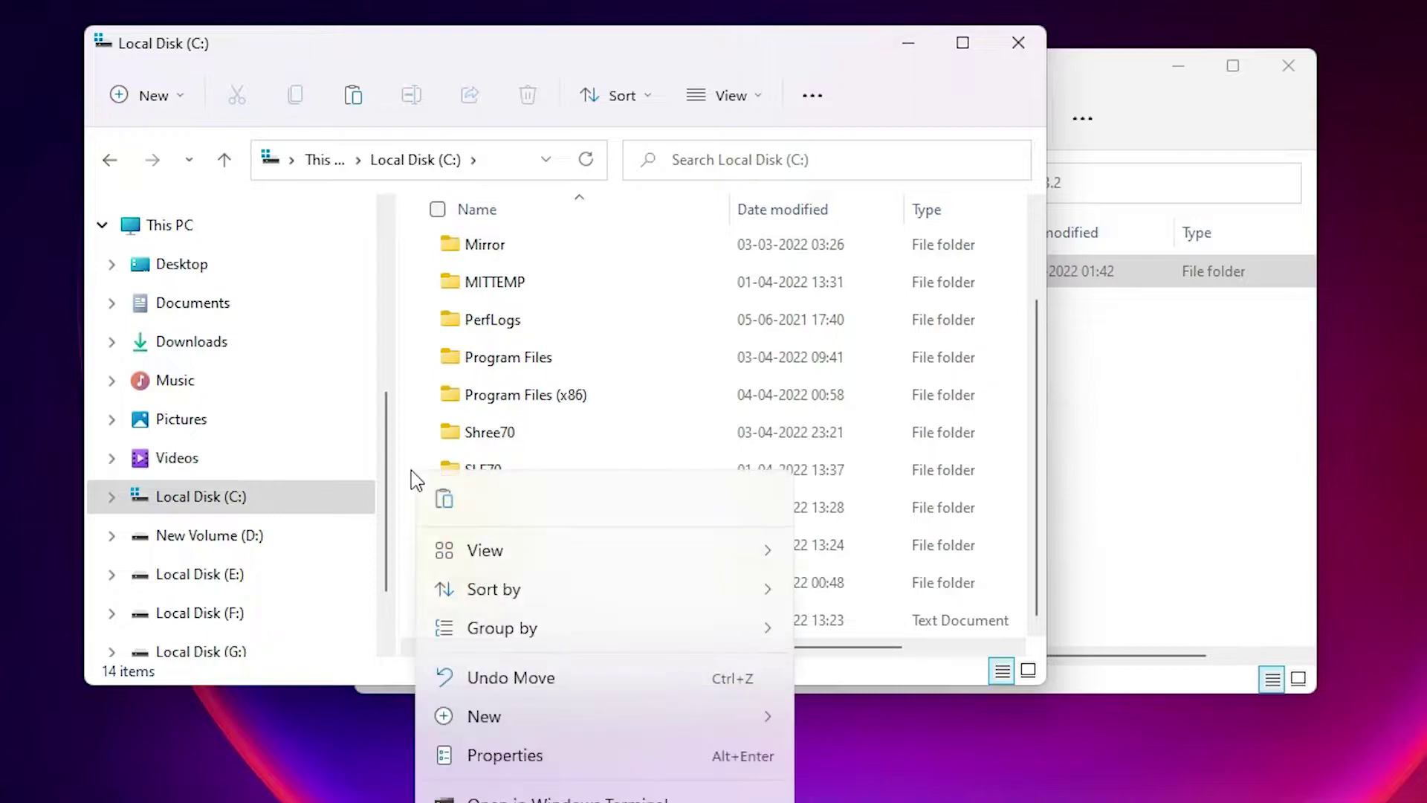
mouse_move(580, 716)
click(832, 718)
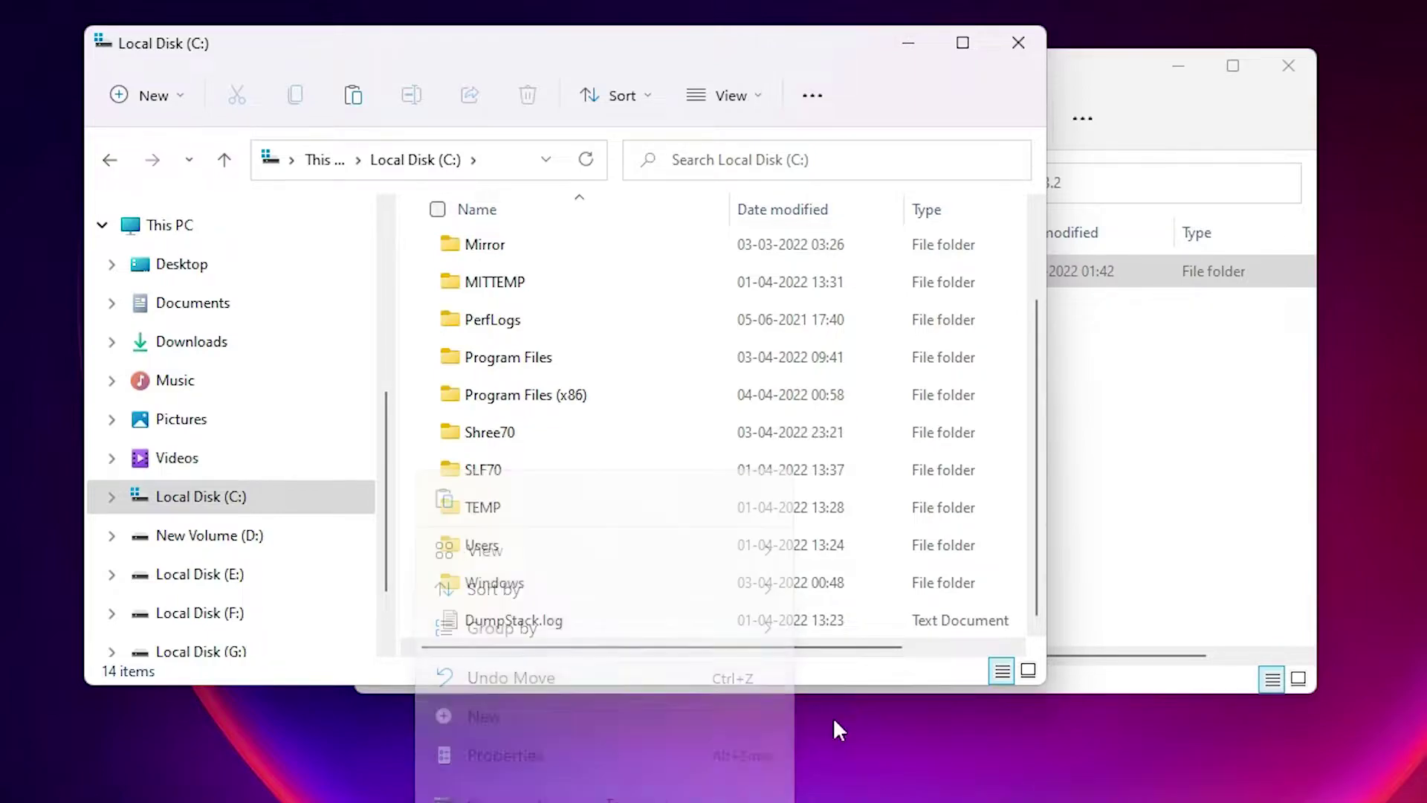
text(T)
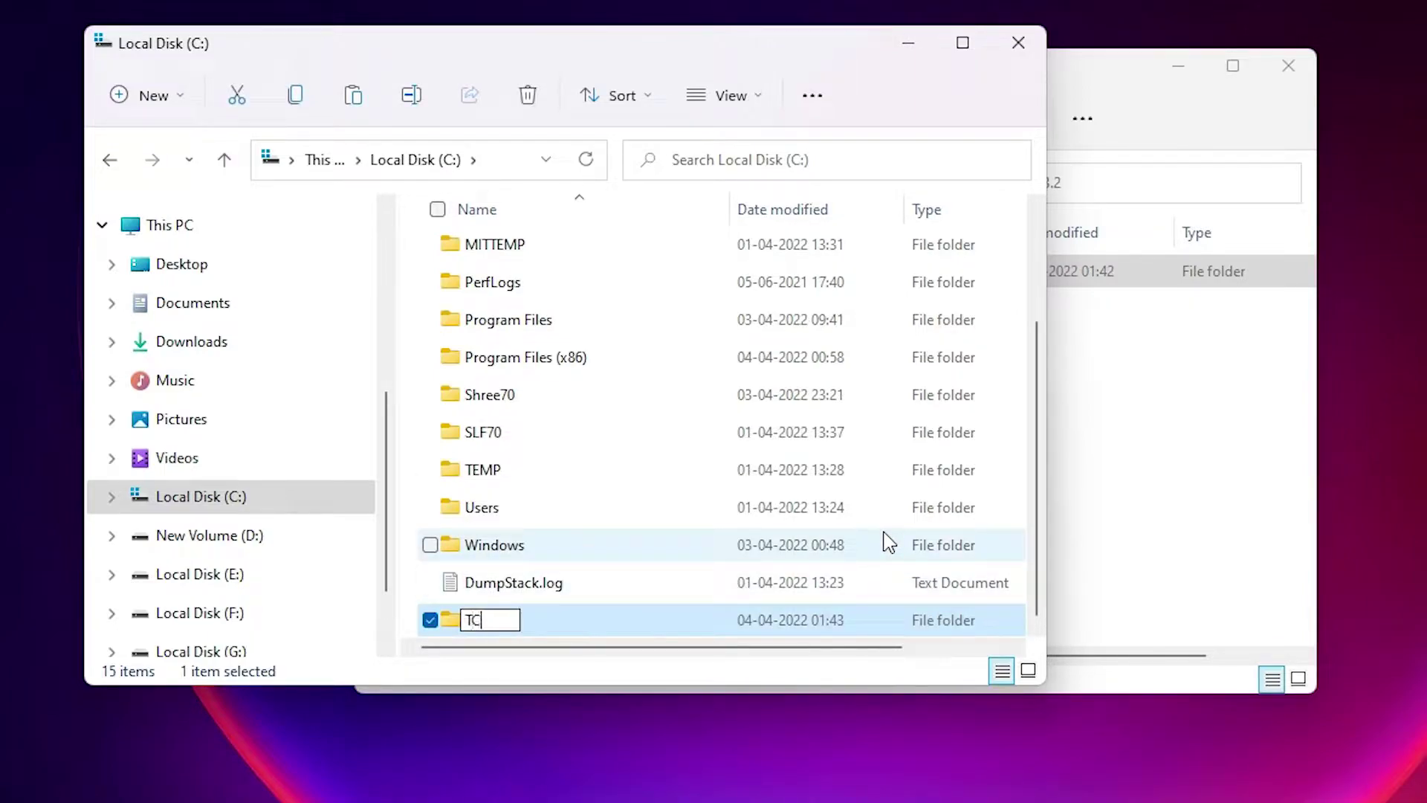
text(C)
key(Return)
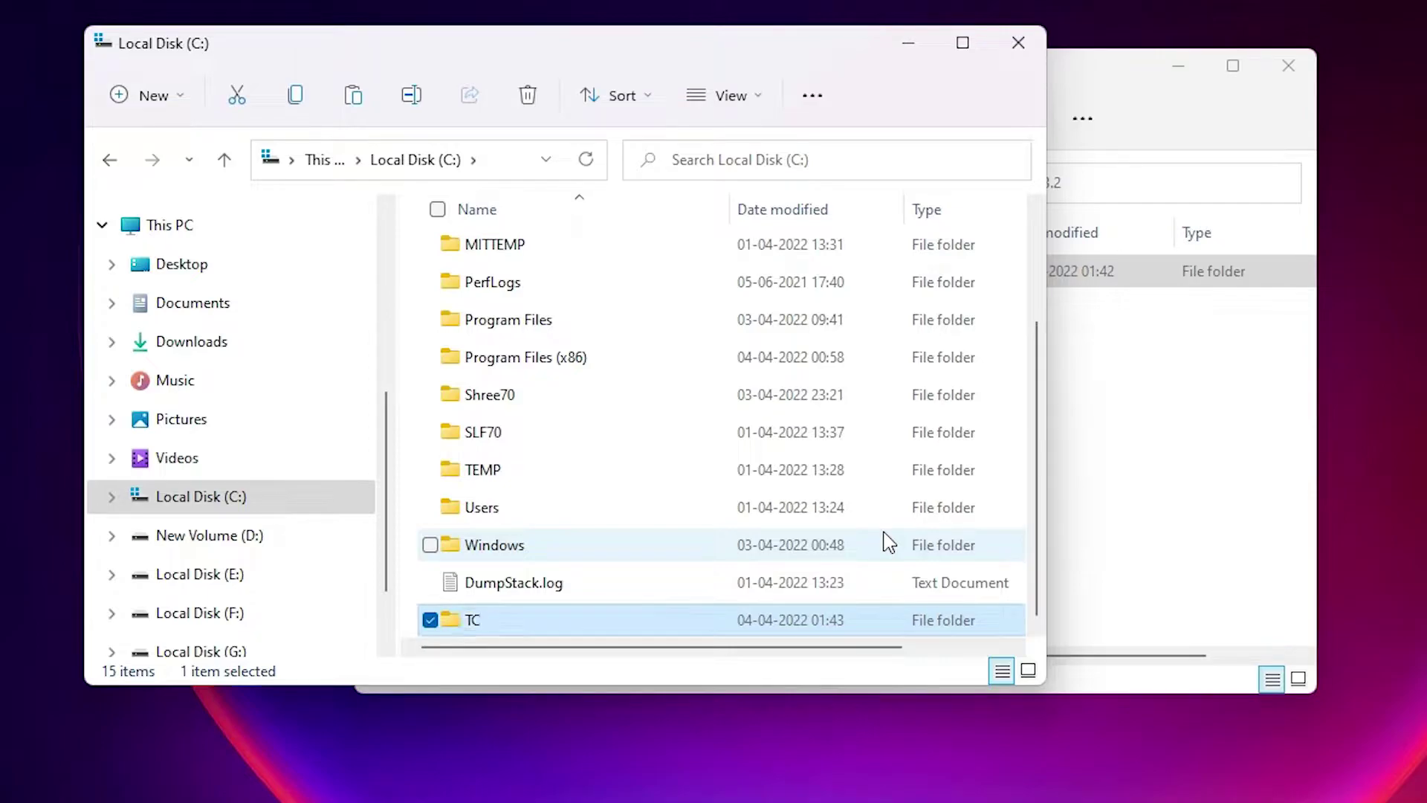
Open the new TC folder on Local Disk (C:).
double_click(494, 622)
click(335, 160)
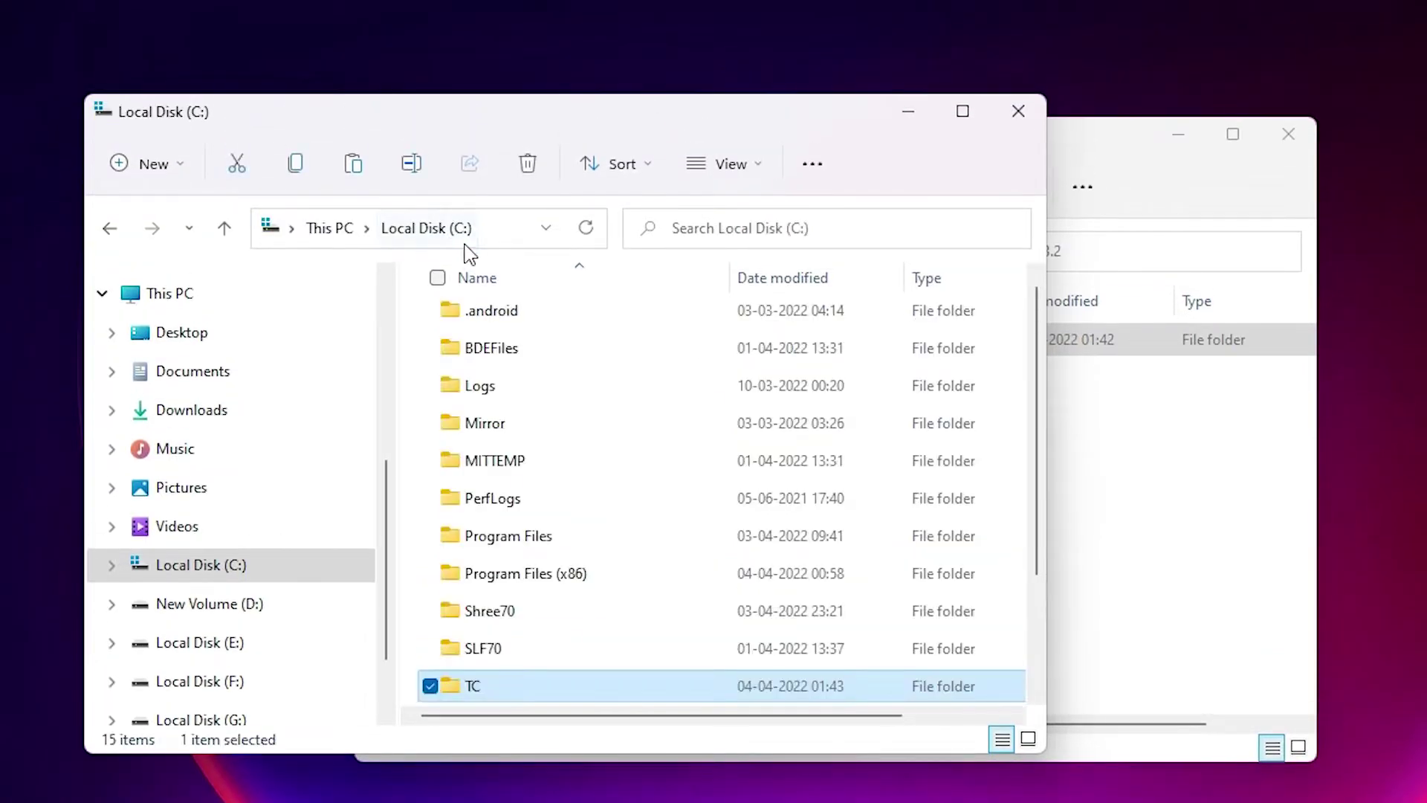
double_click(475, 683)
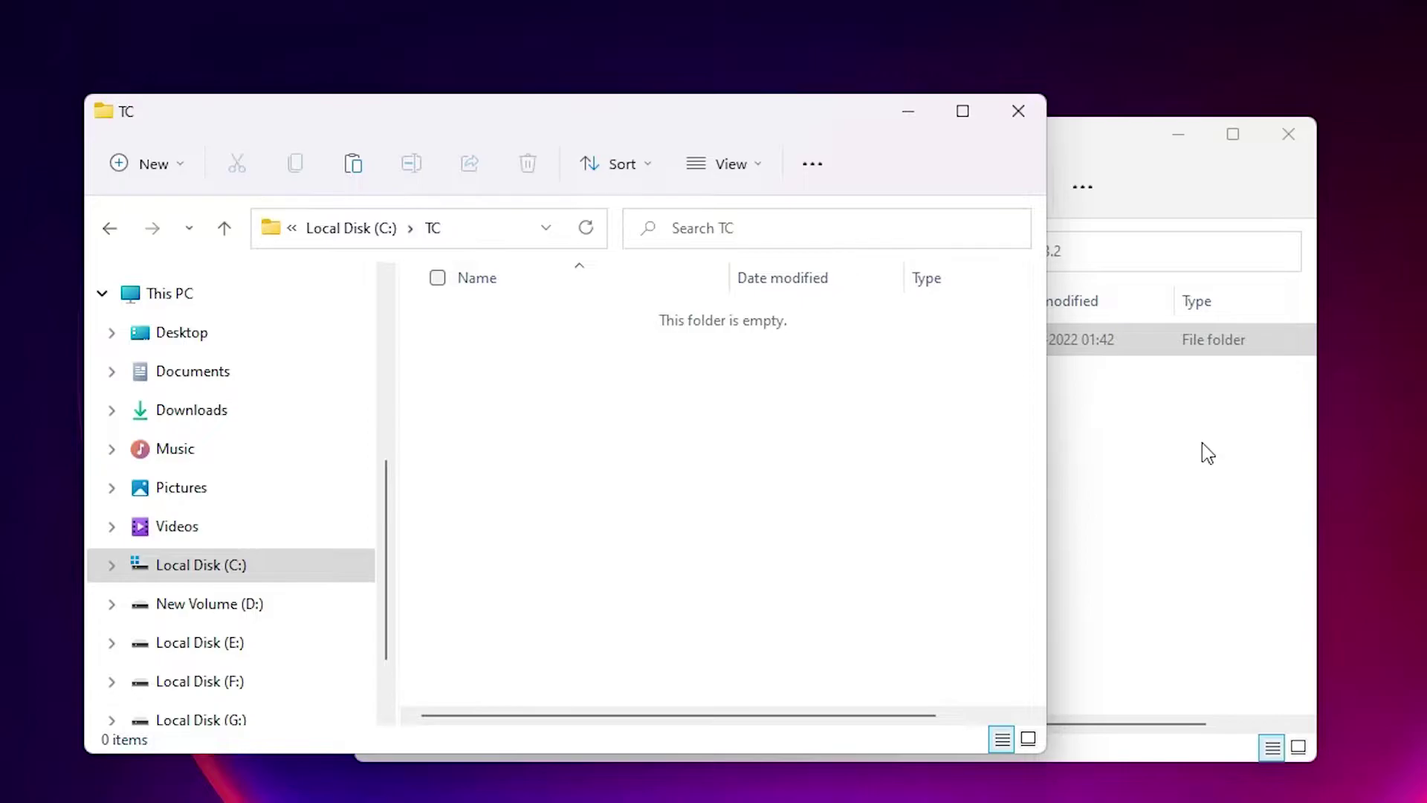
Place the Turbo.C.3.2 window beside the TC window and copy the inner Turbo.C.3.2 folder.
click(1202, 443)
drag(841, 159, 1127, 147)
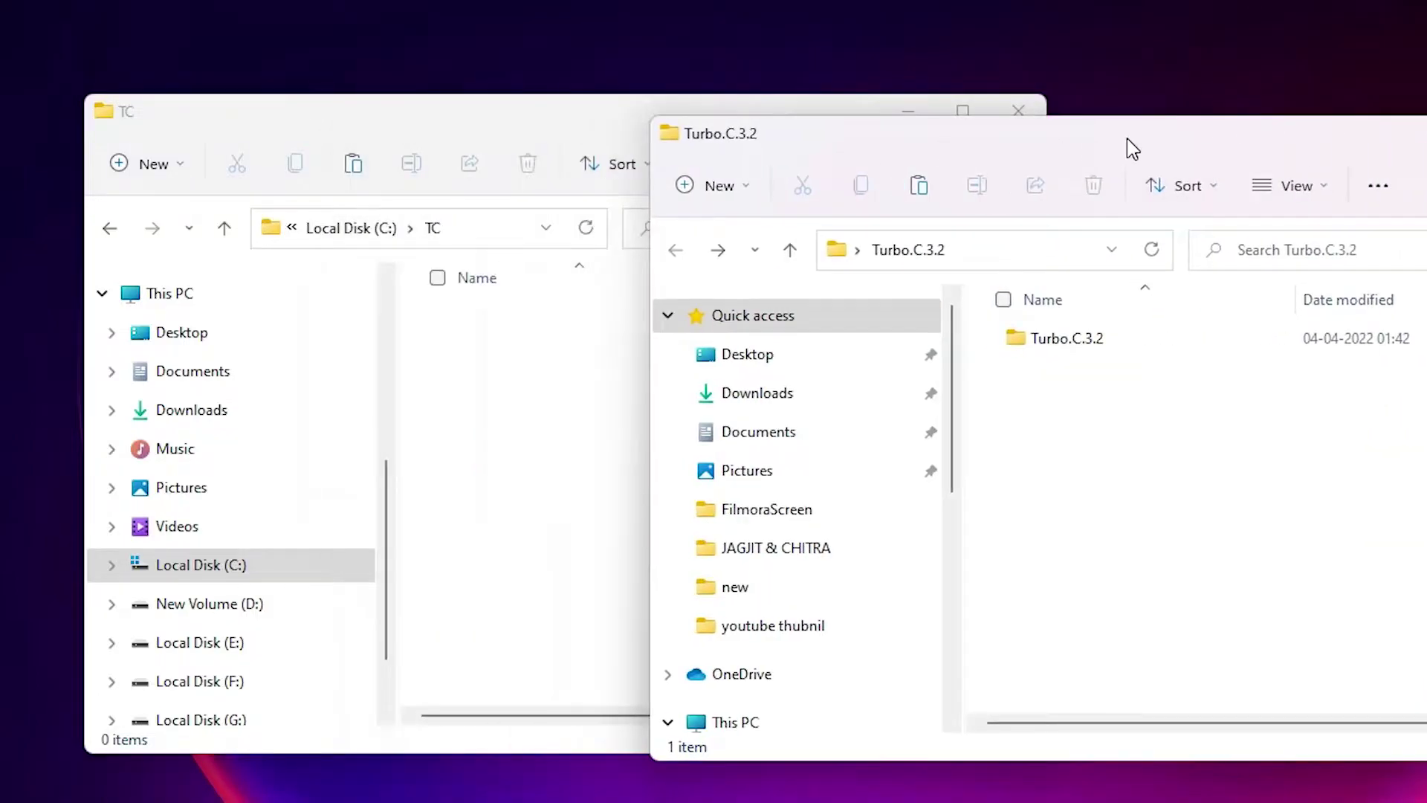
click(1097, 338)
drag(1211, 402, 1033, 335)
right_click(1045, 339)
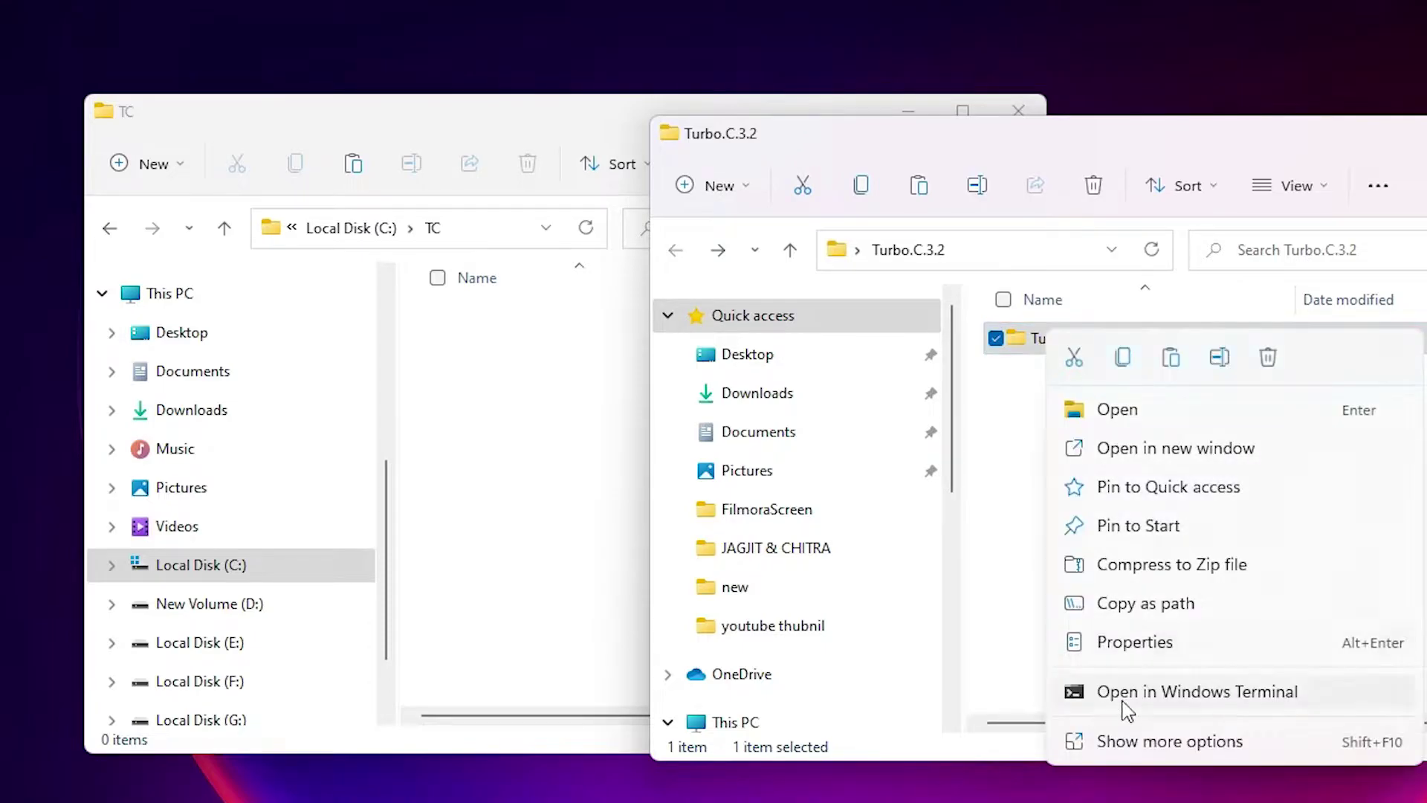
click(1123, 742)
click(1183, 563)
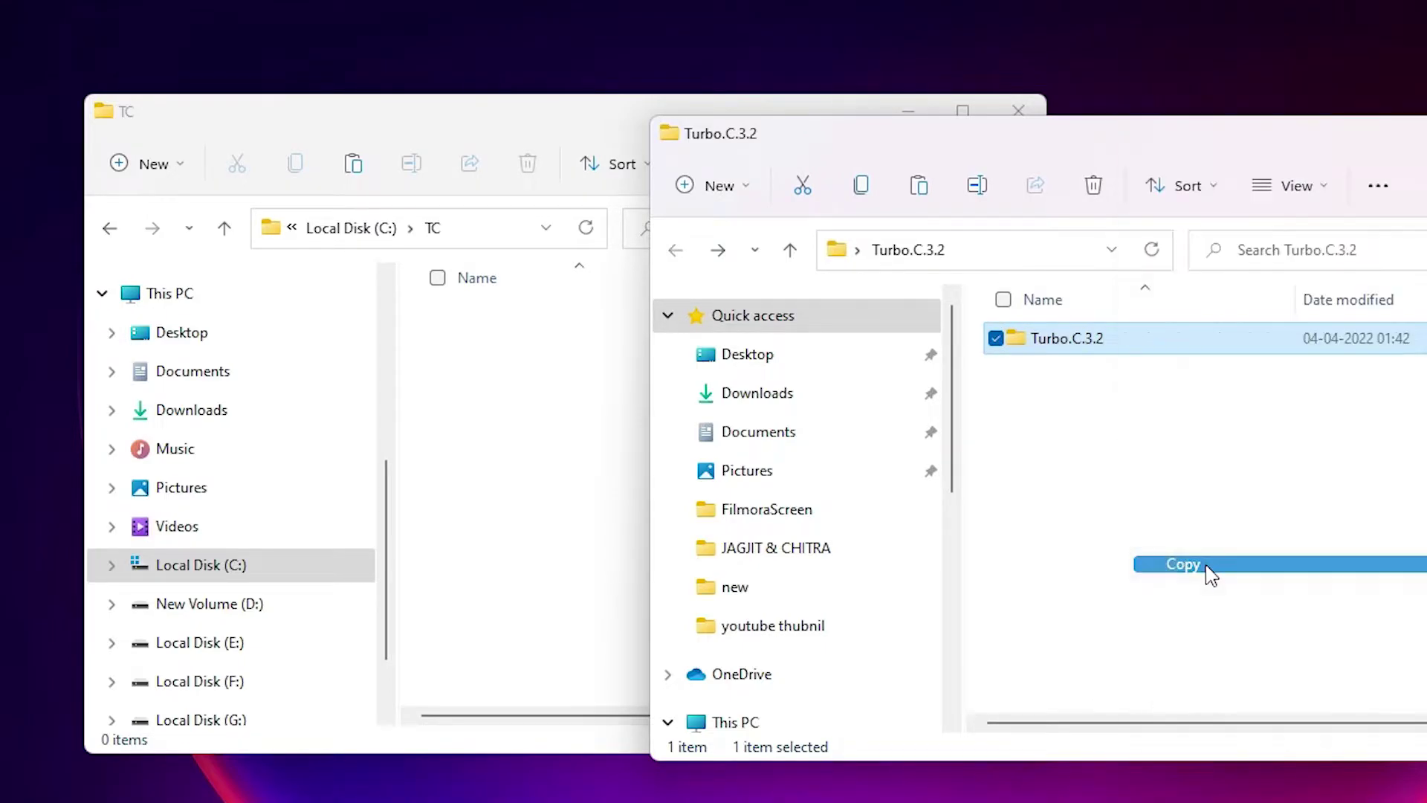
Paste the copied Turbo.C.3.2 folder into C:\TC and go back to Local Disk (C:).
click(565, 425)
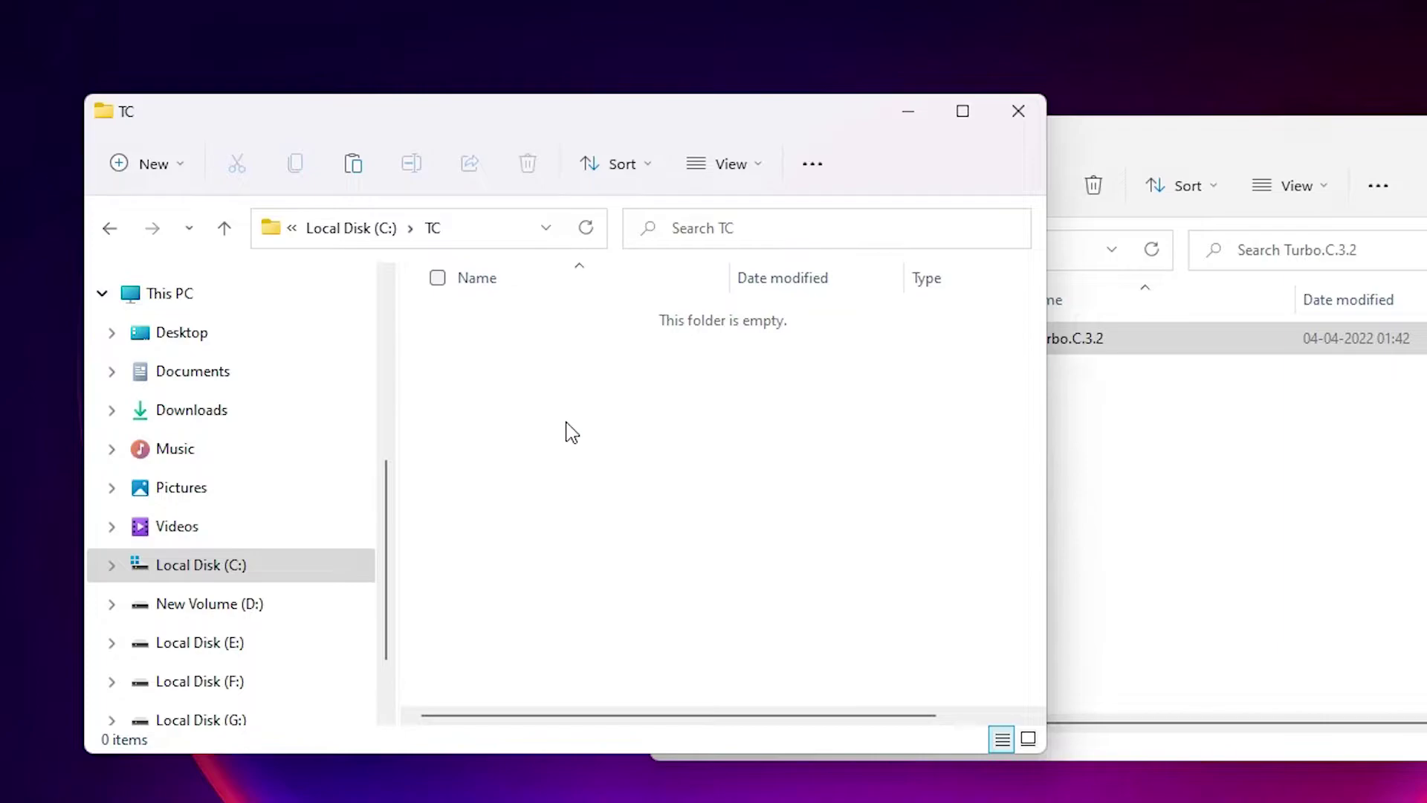
right_click(528, 413)
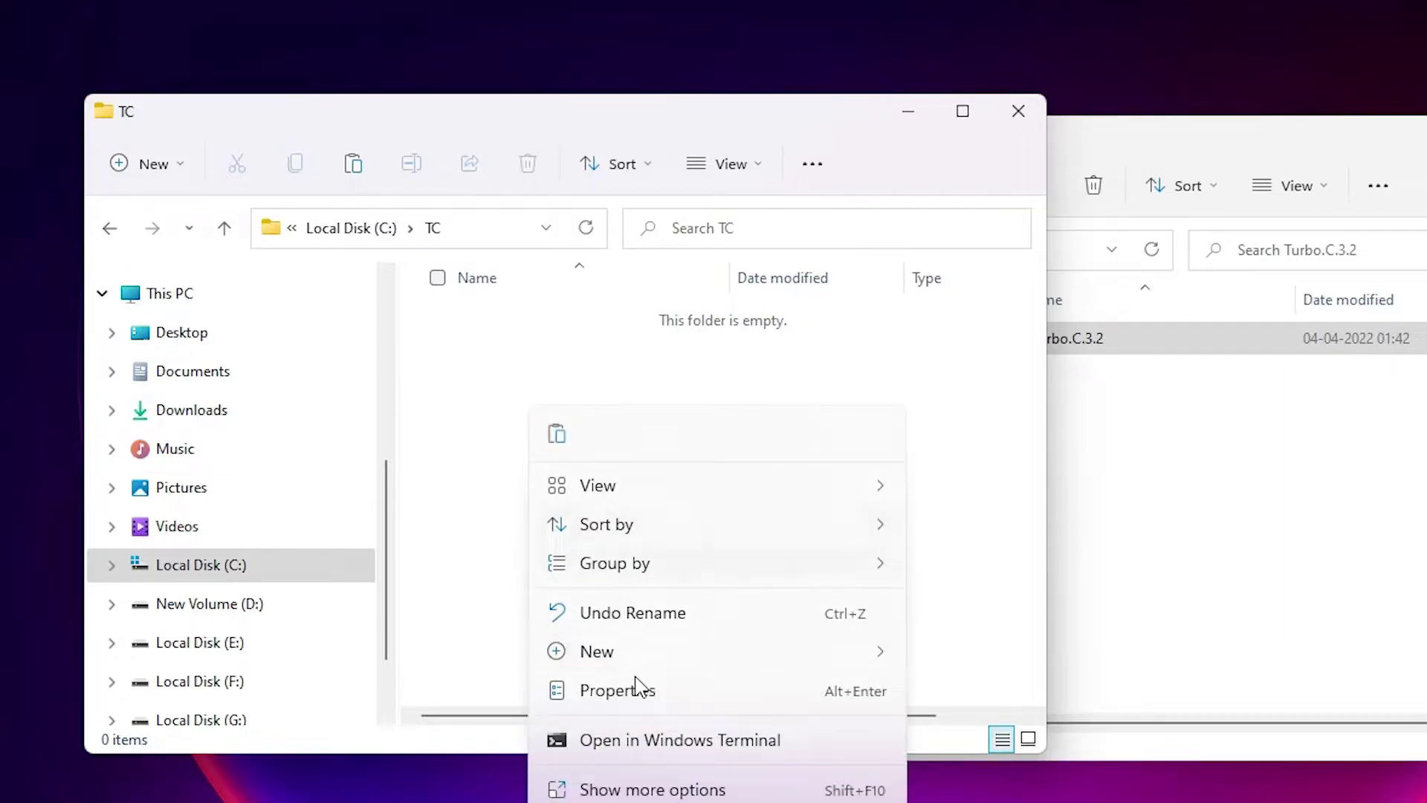
click(608, 789)
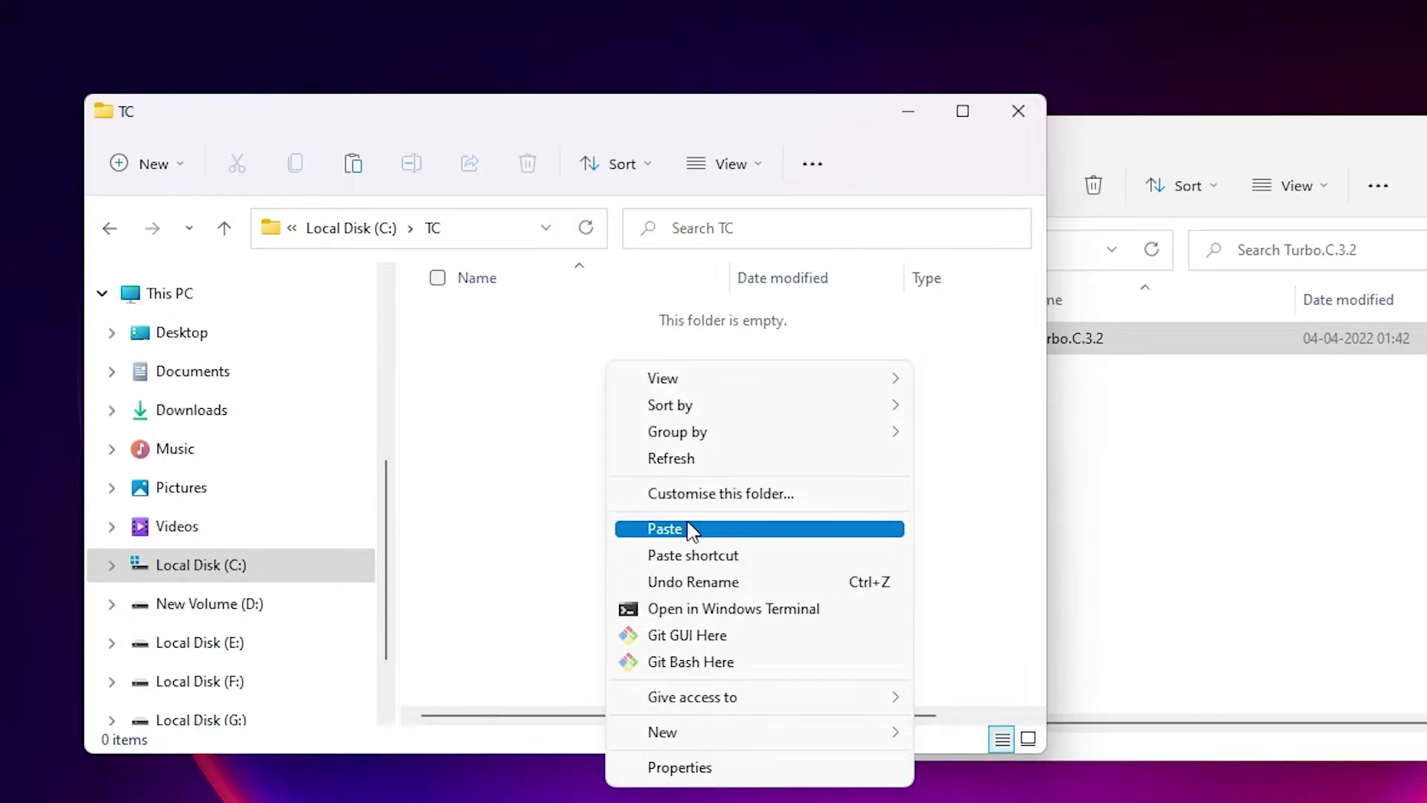
click(646, 532)
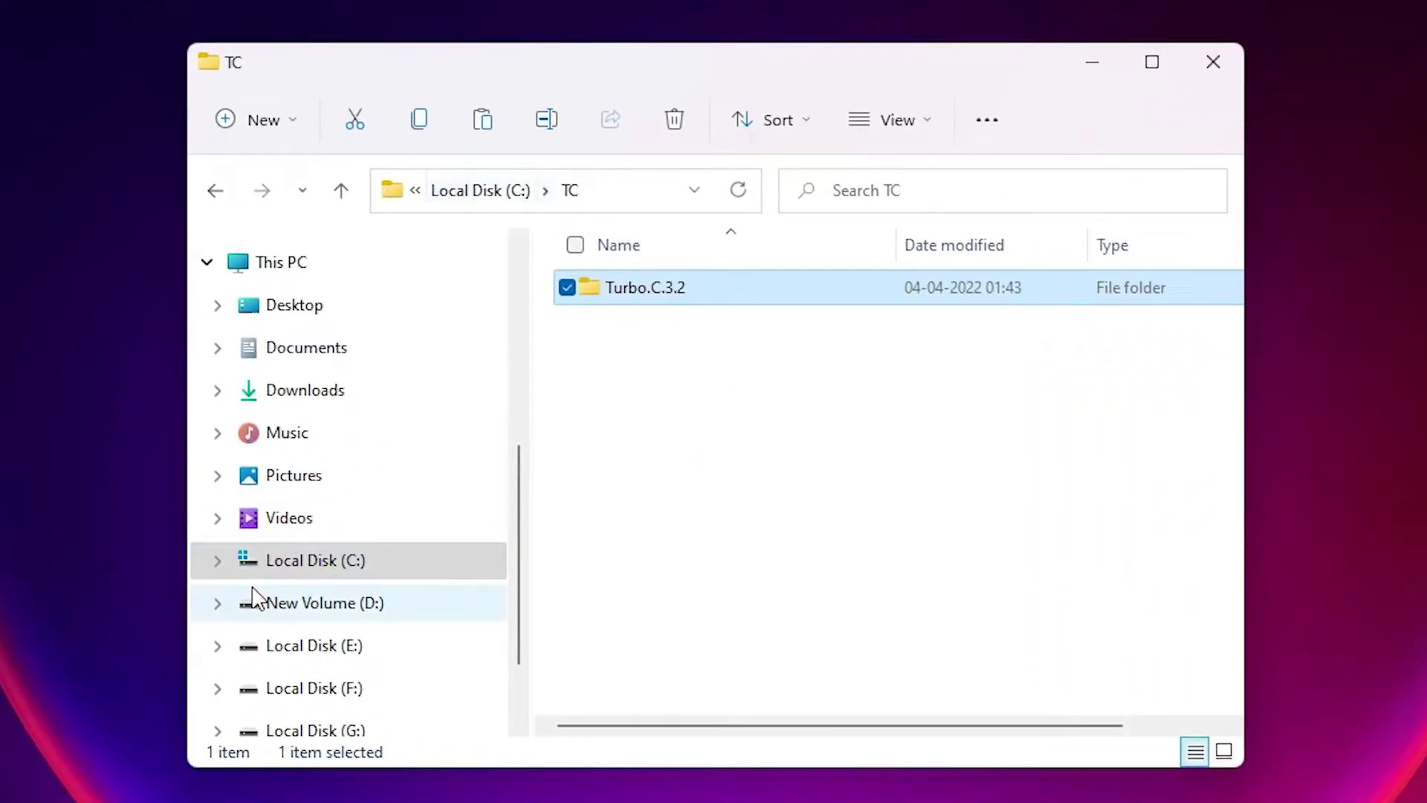
click(312, 563)
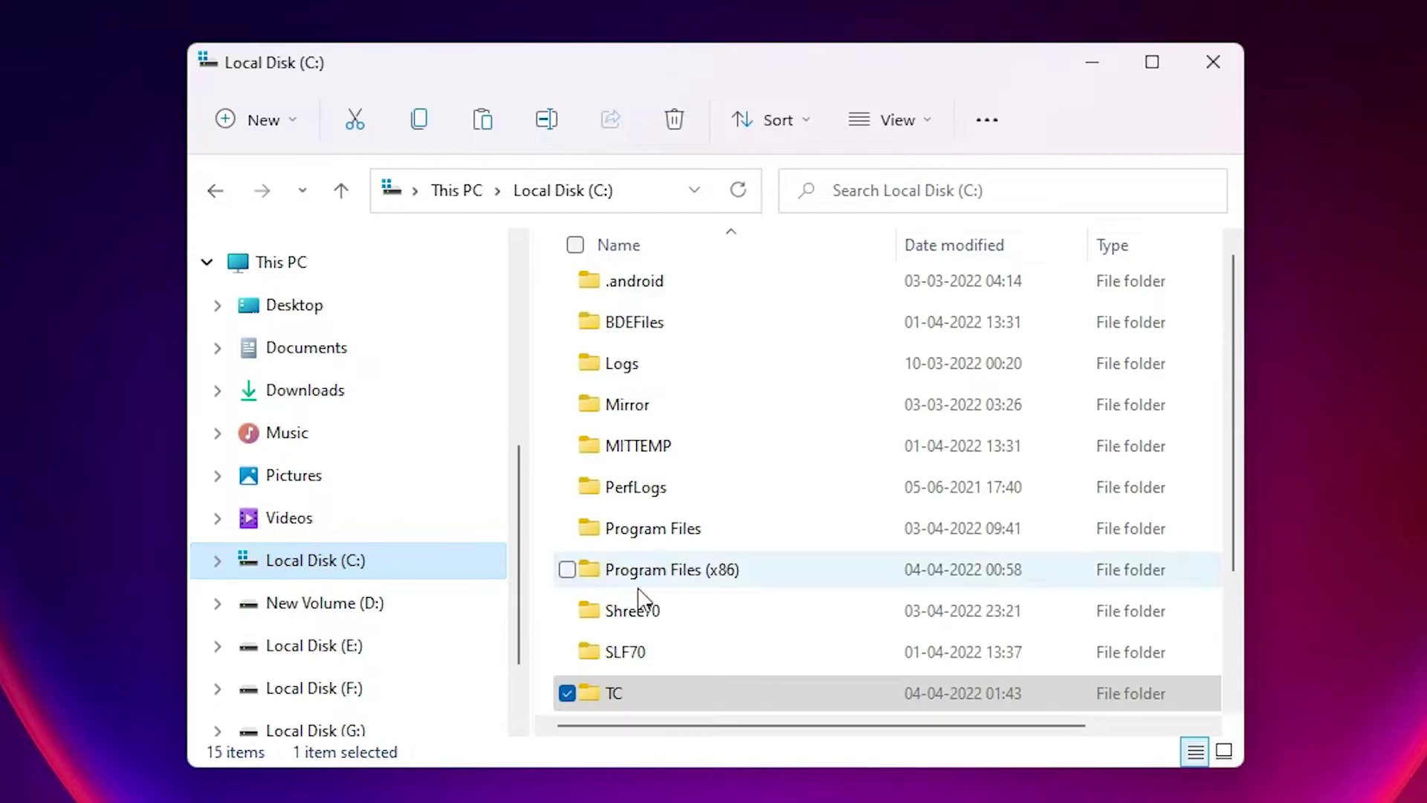
Open the Turbo.C.3.2 folder inside C:\TC and run setup.exe as administrator.
double_click(614, 697)
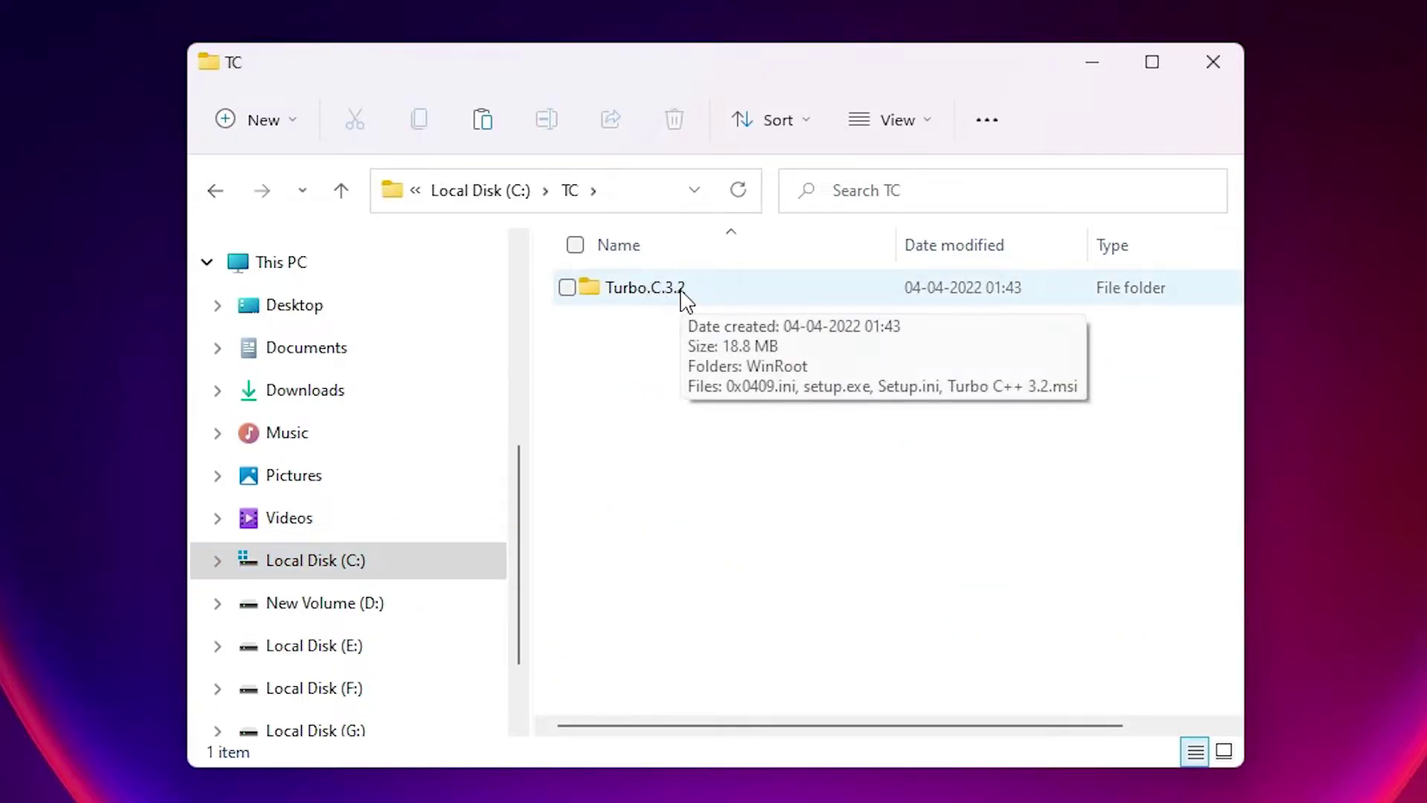
double_click(681, 292)
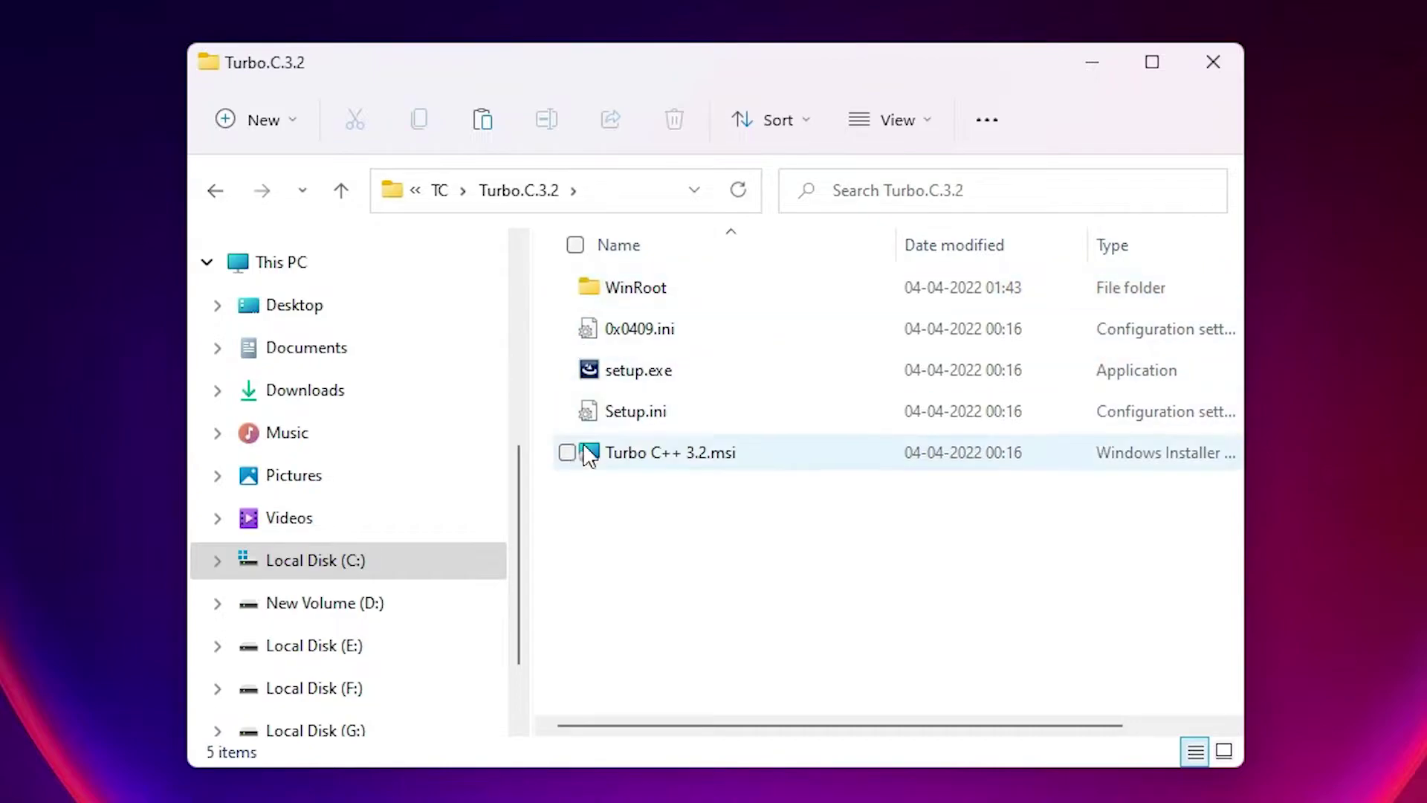
right_click(661, 382)
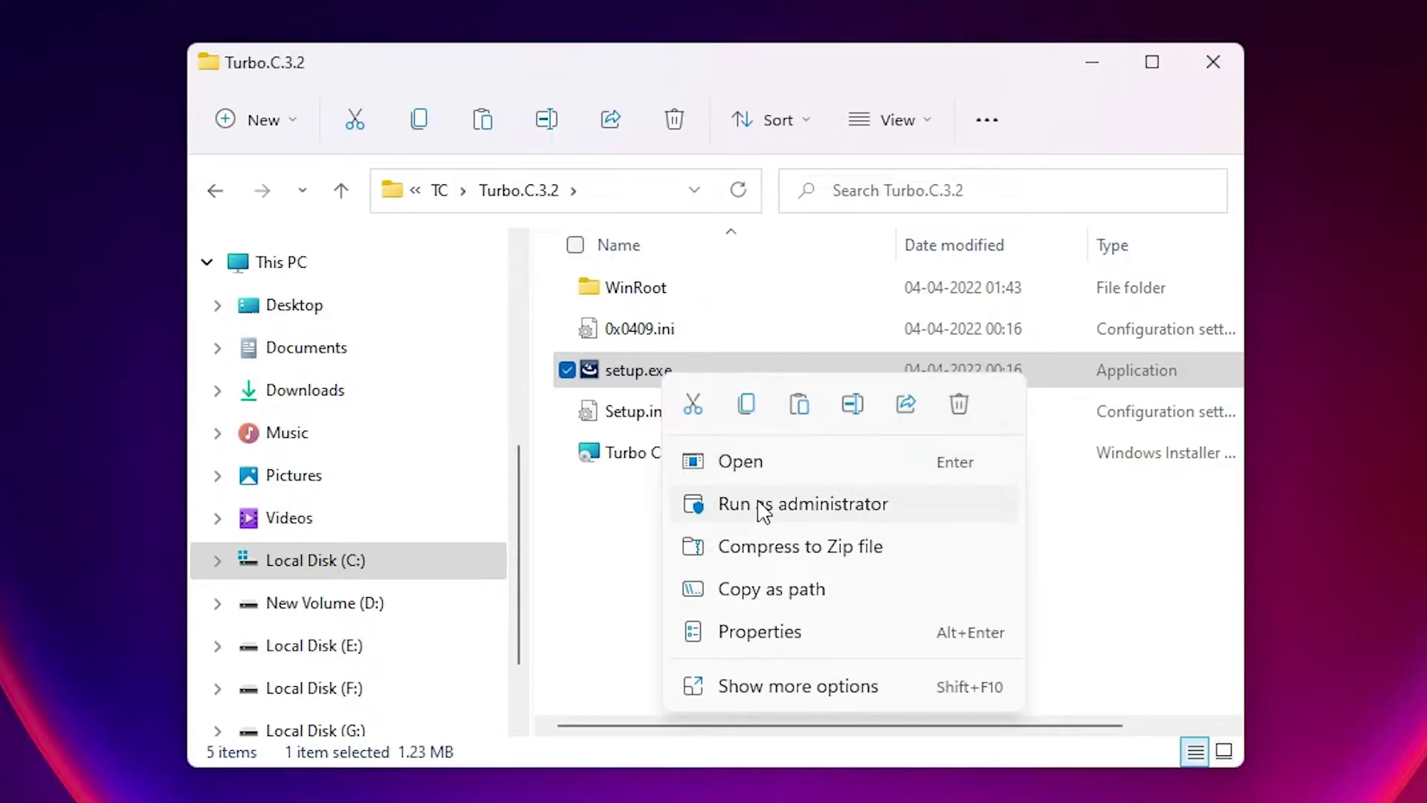
click(762, 511)
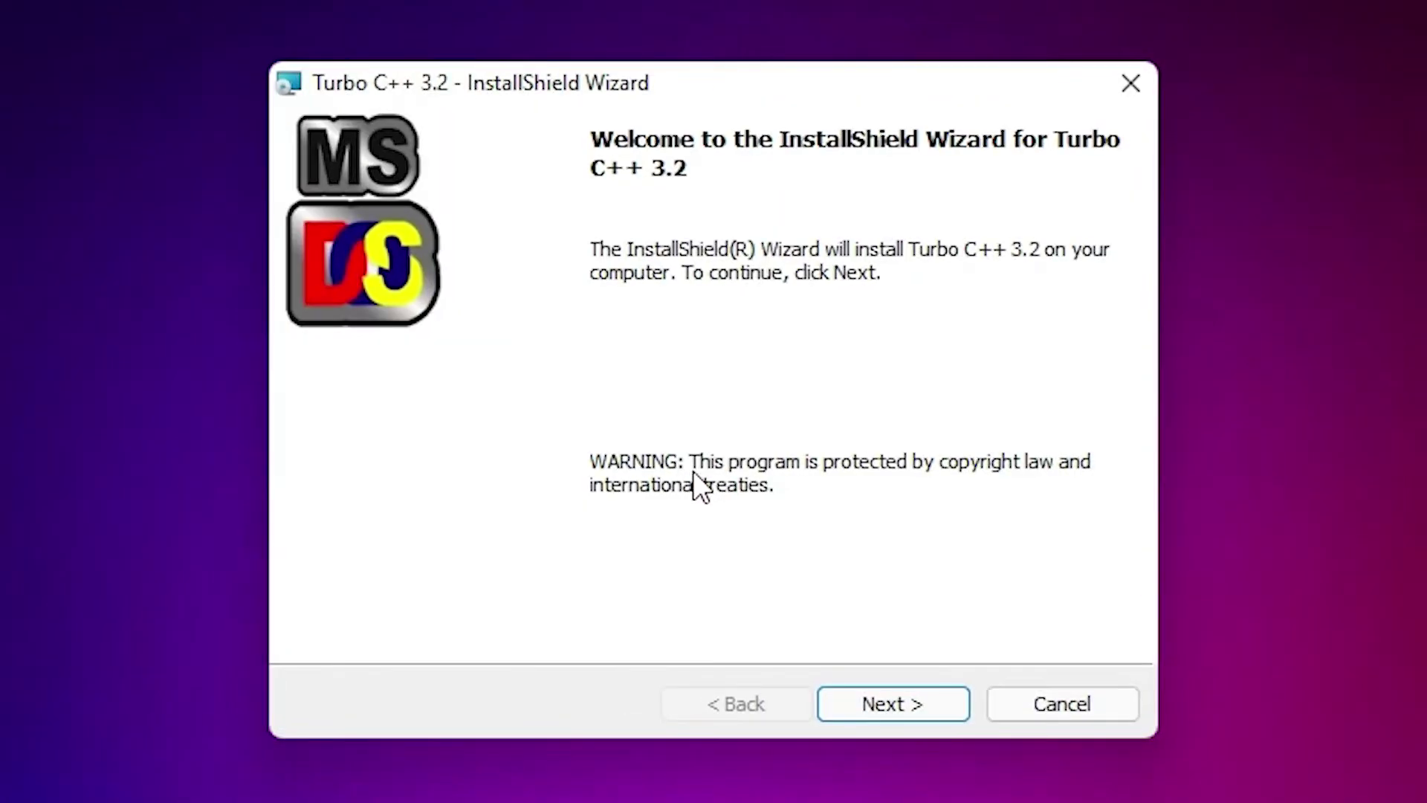
Accept the license agreement and install Turbo C++ 3.2 with the Typical setup into C:\TURBOC3\.
click(903, 699)
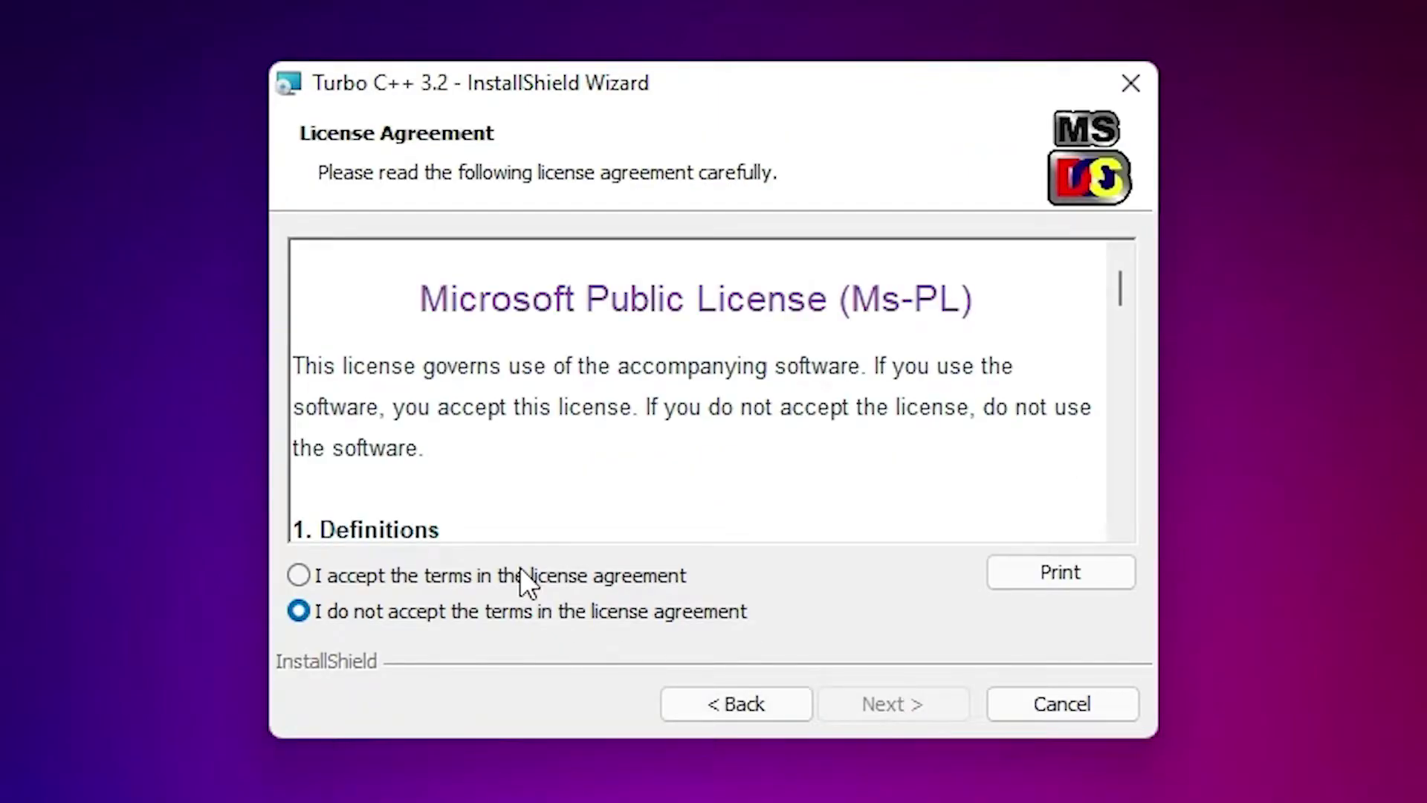
click(510, 581)
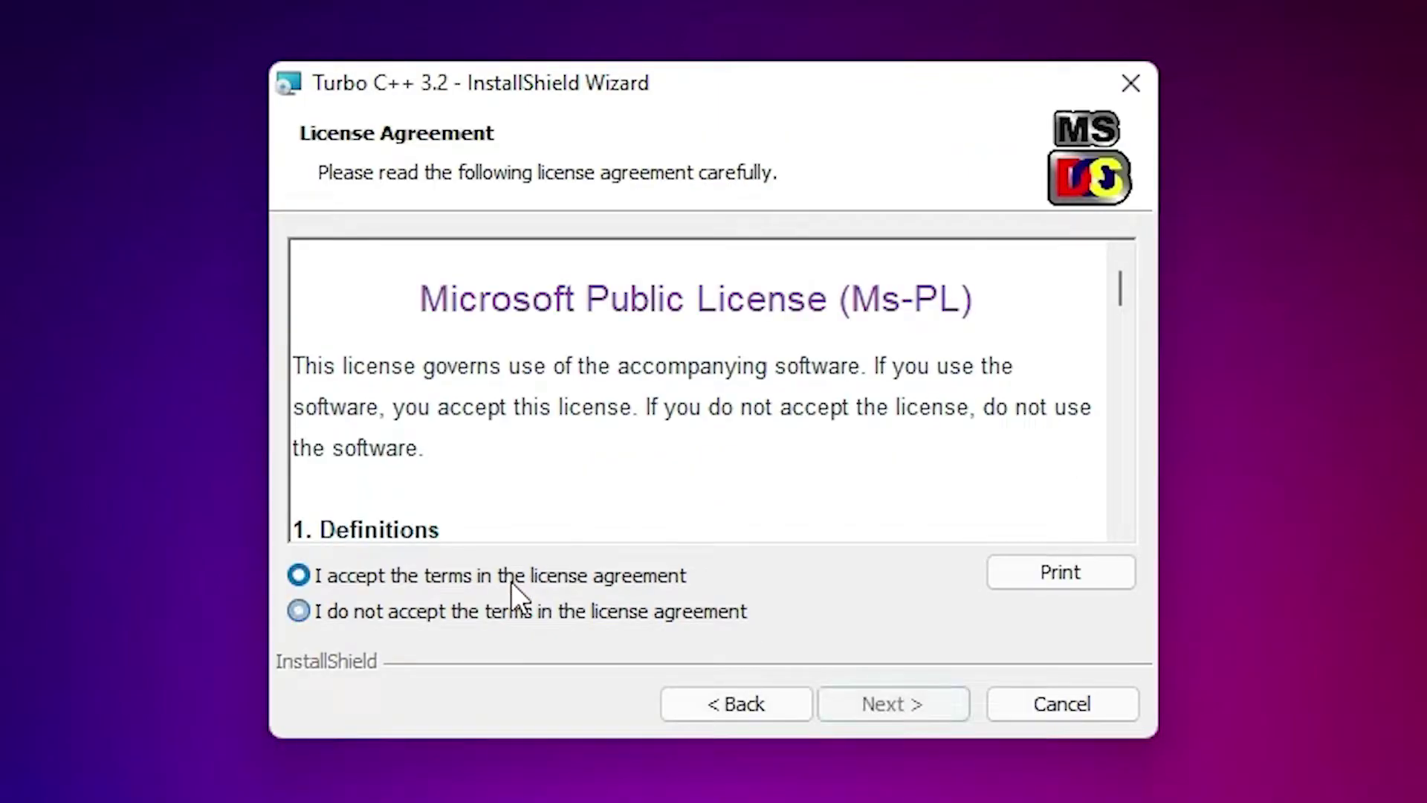
click(864, 706)
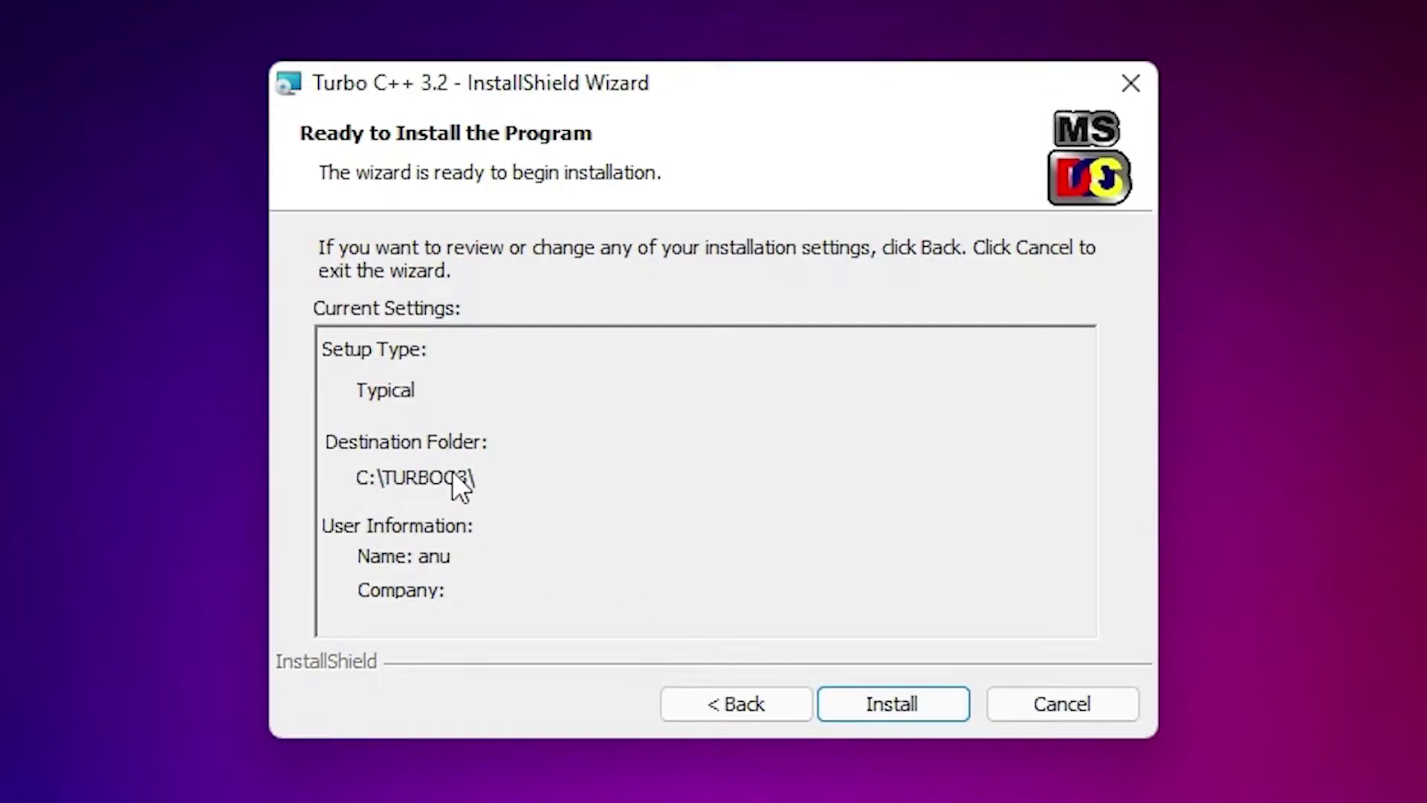
click(888, 711)
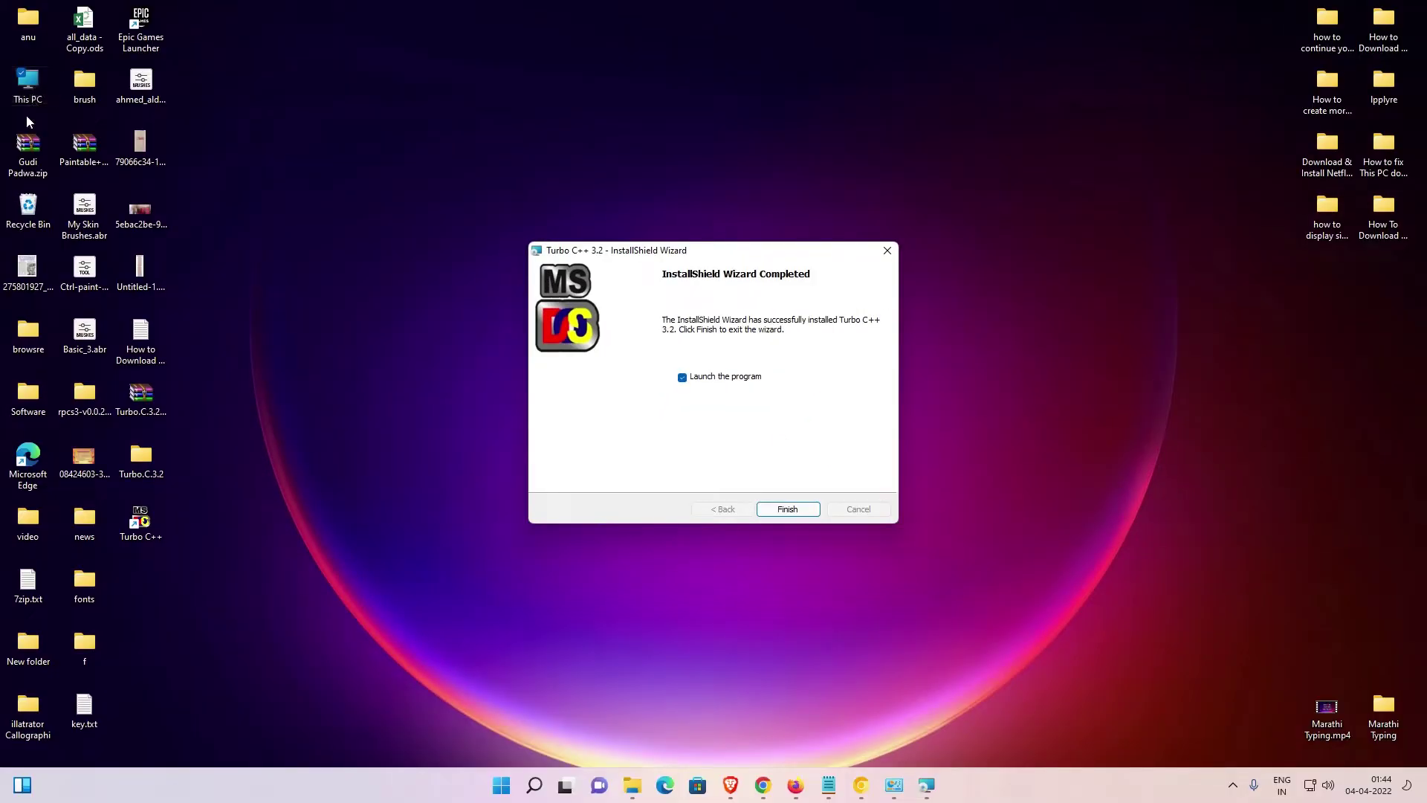
Inspect the installed files in the BIN folder of C:\TURBOC3 and close the folder window.
double_click(24, 102)
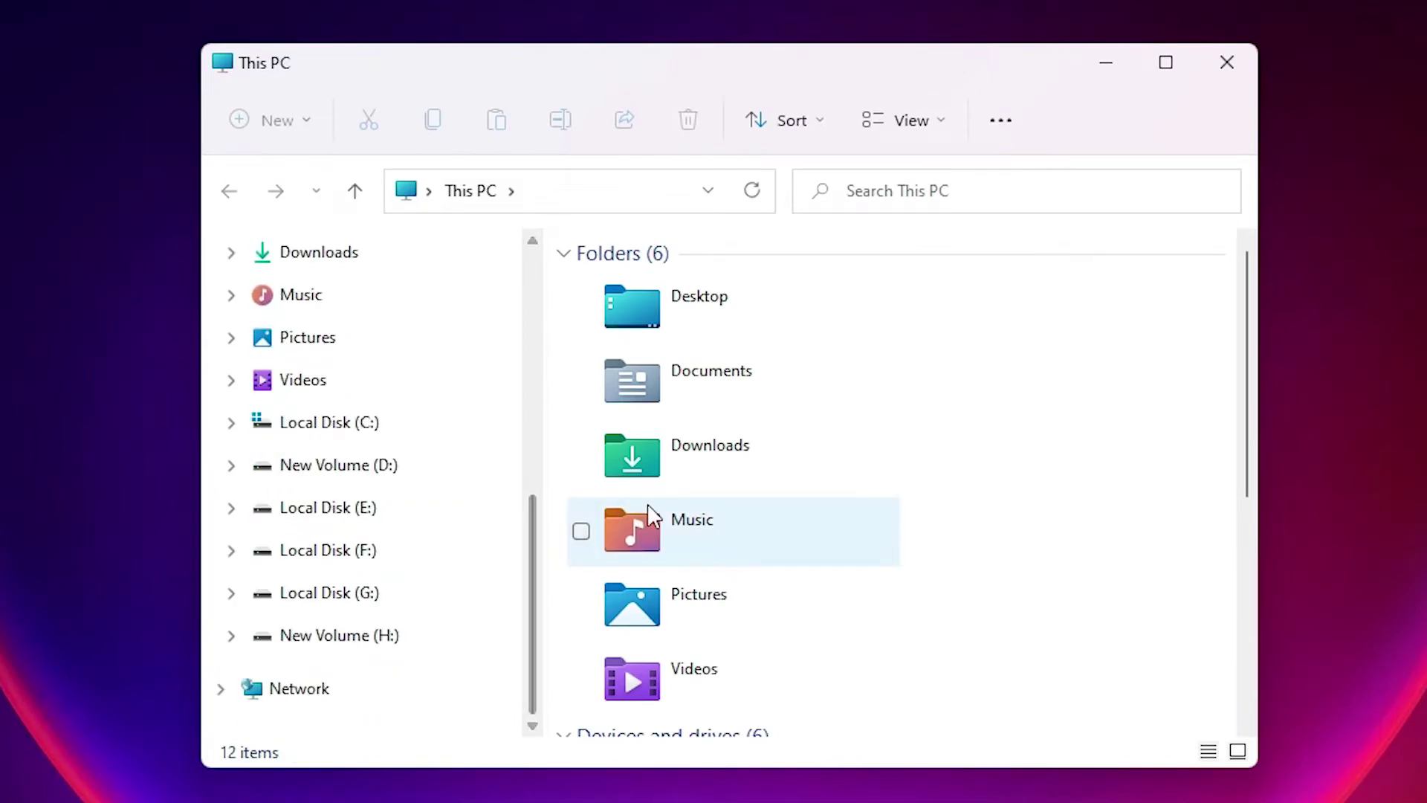
scroll(650, 514, down, 5)
double_click(754, 324)
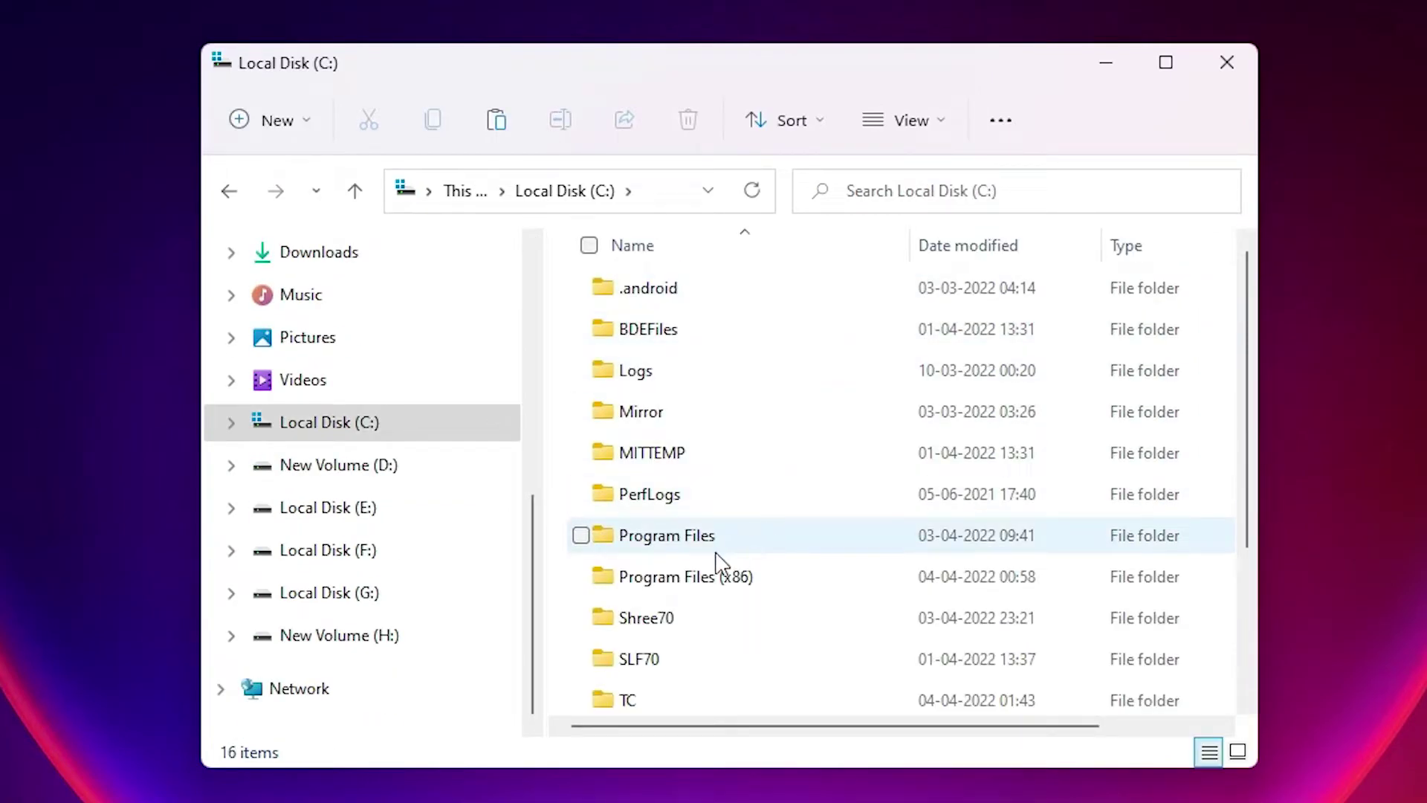
scroll(675, 659, down, 2)
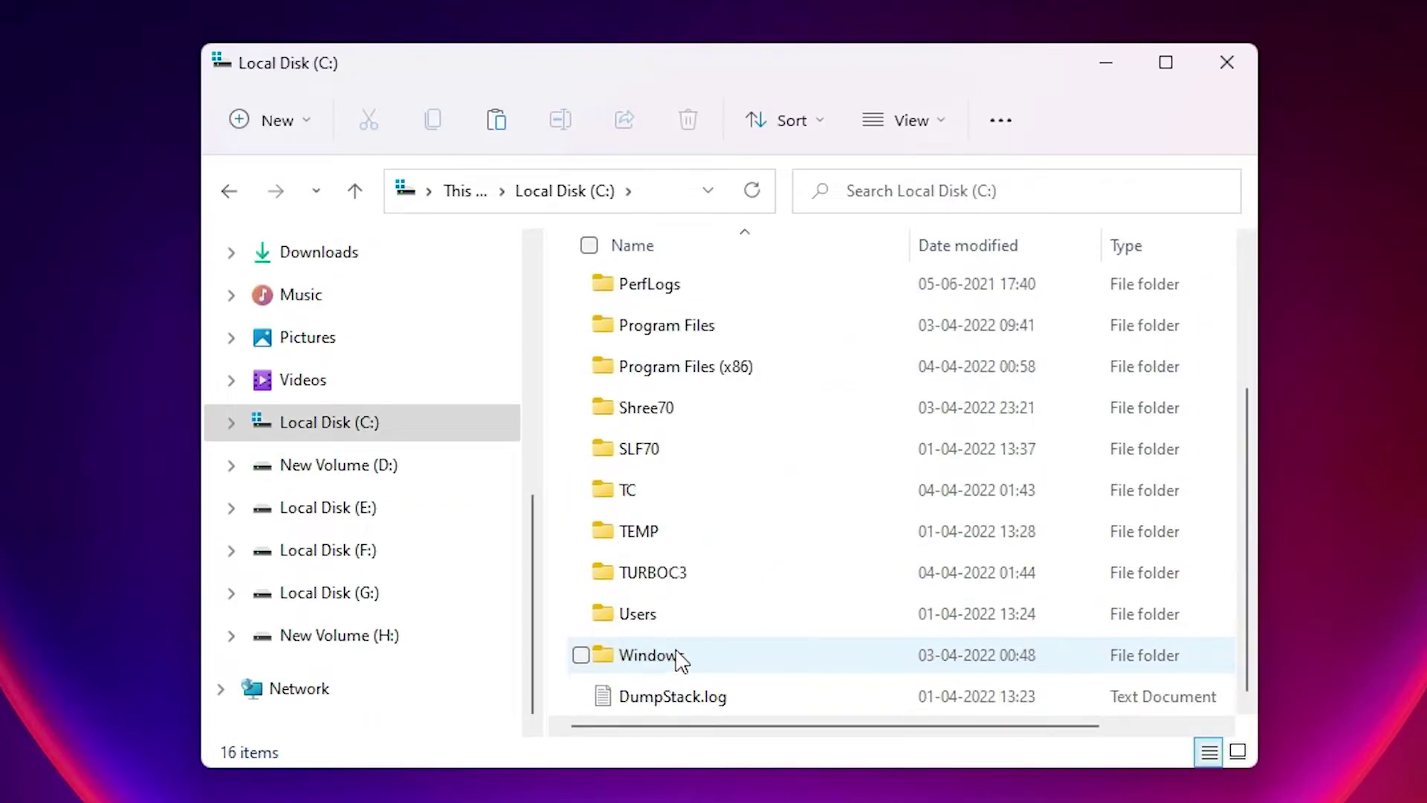
double_click(685, 578)
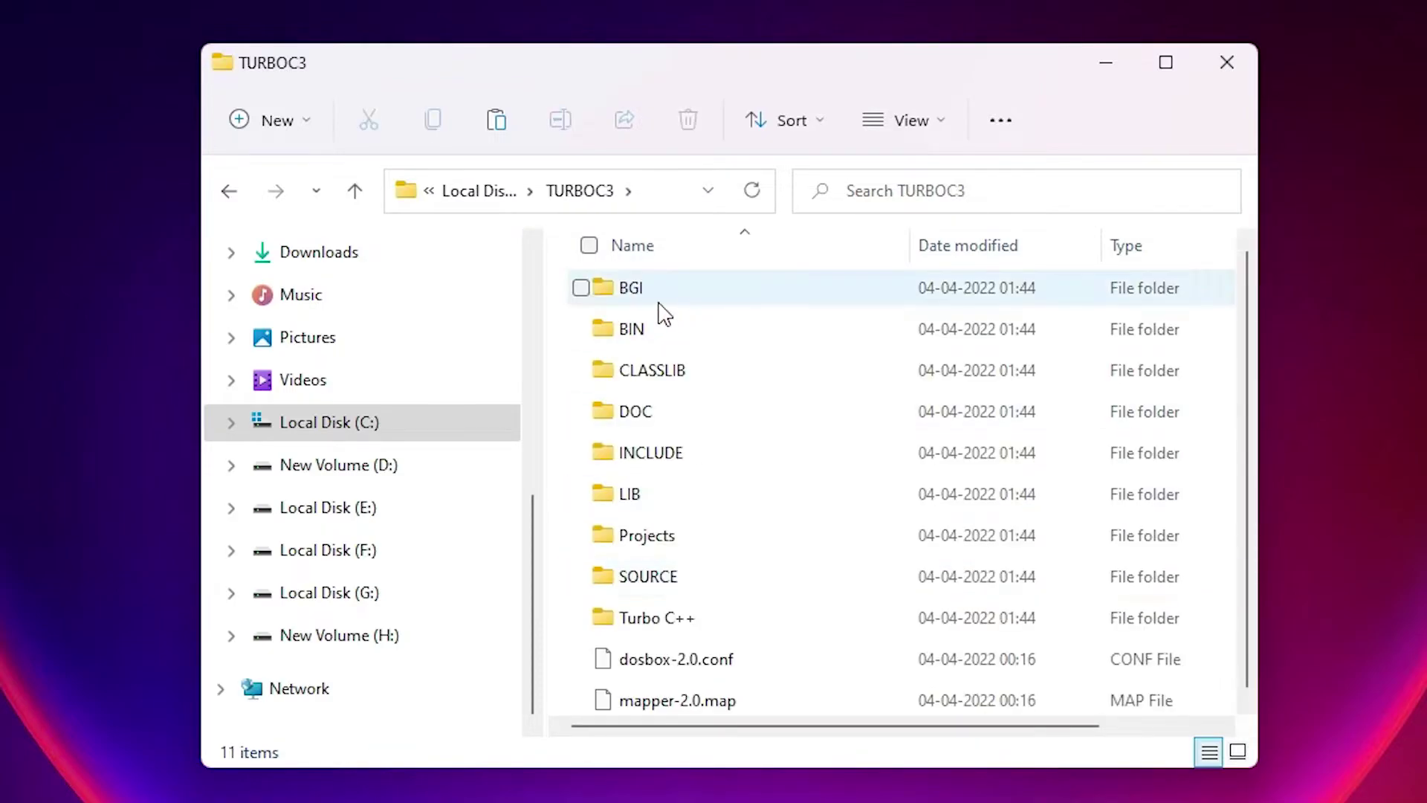
double_click(661, 329)
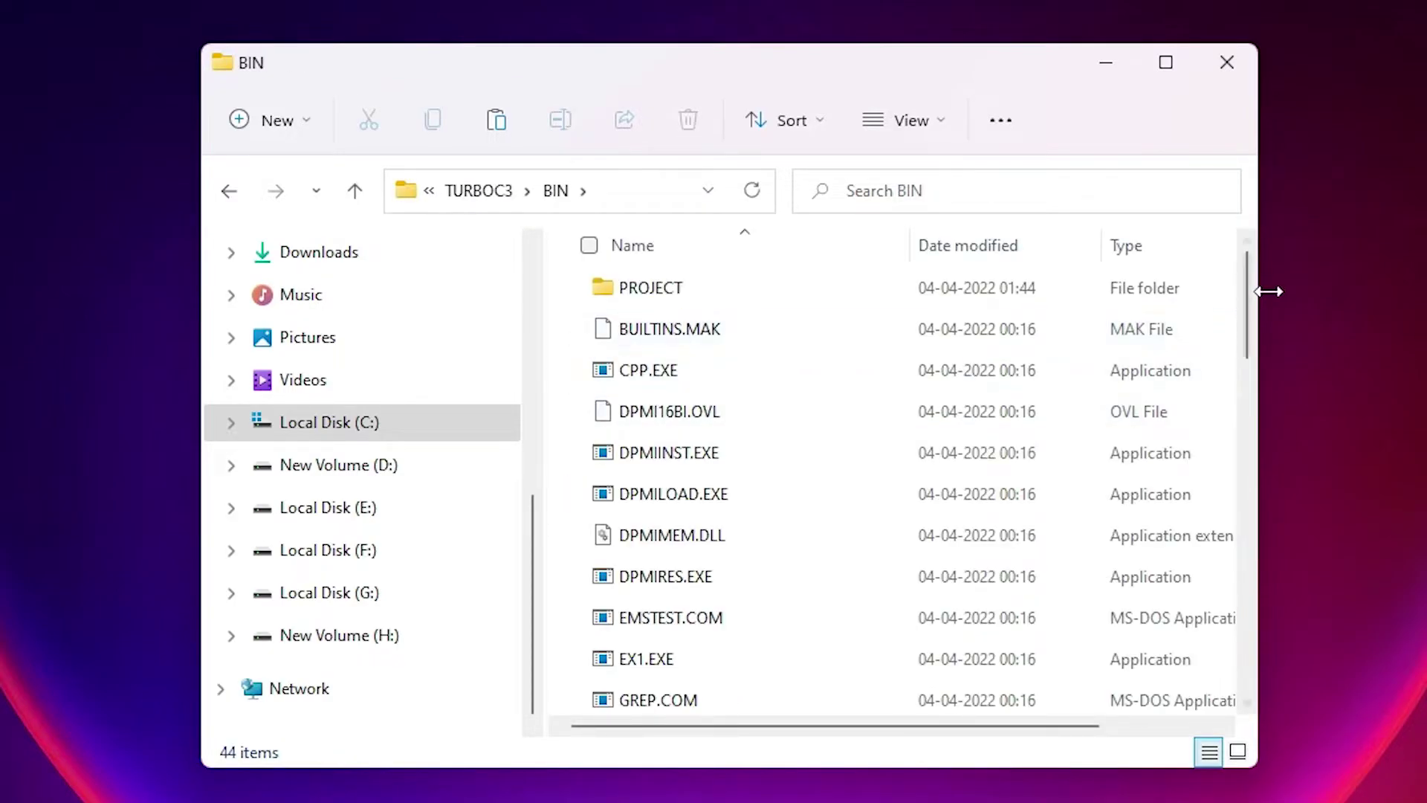
drag(1254, 303, 1234, 282)
click(1226, 61)
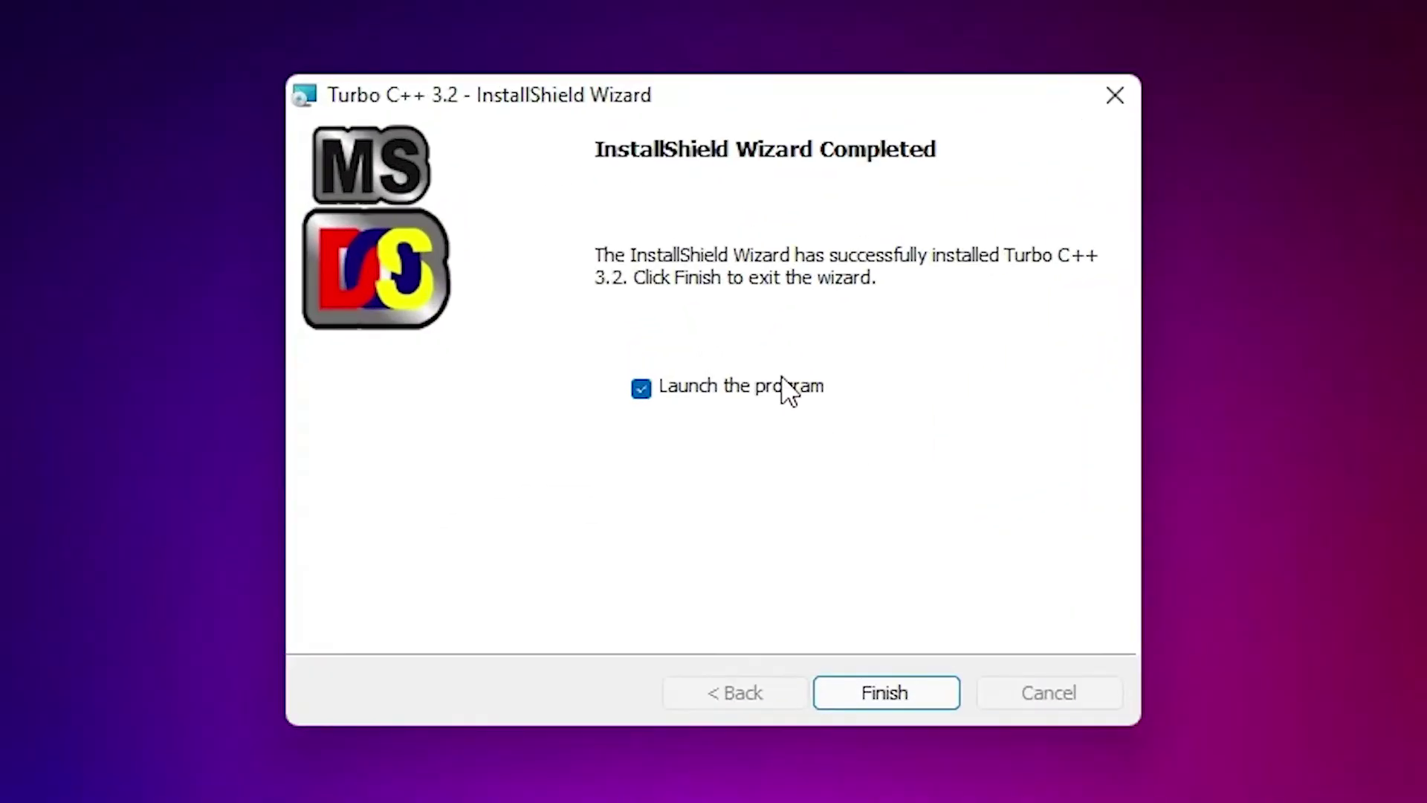
Finish the installation wizard with the program launch enabled and close the example web page in the browser.
click(859, 693)
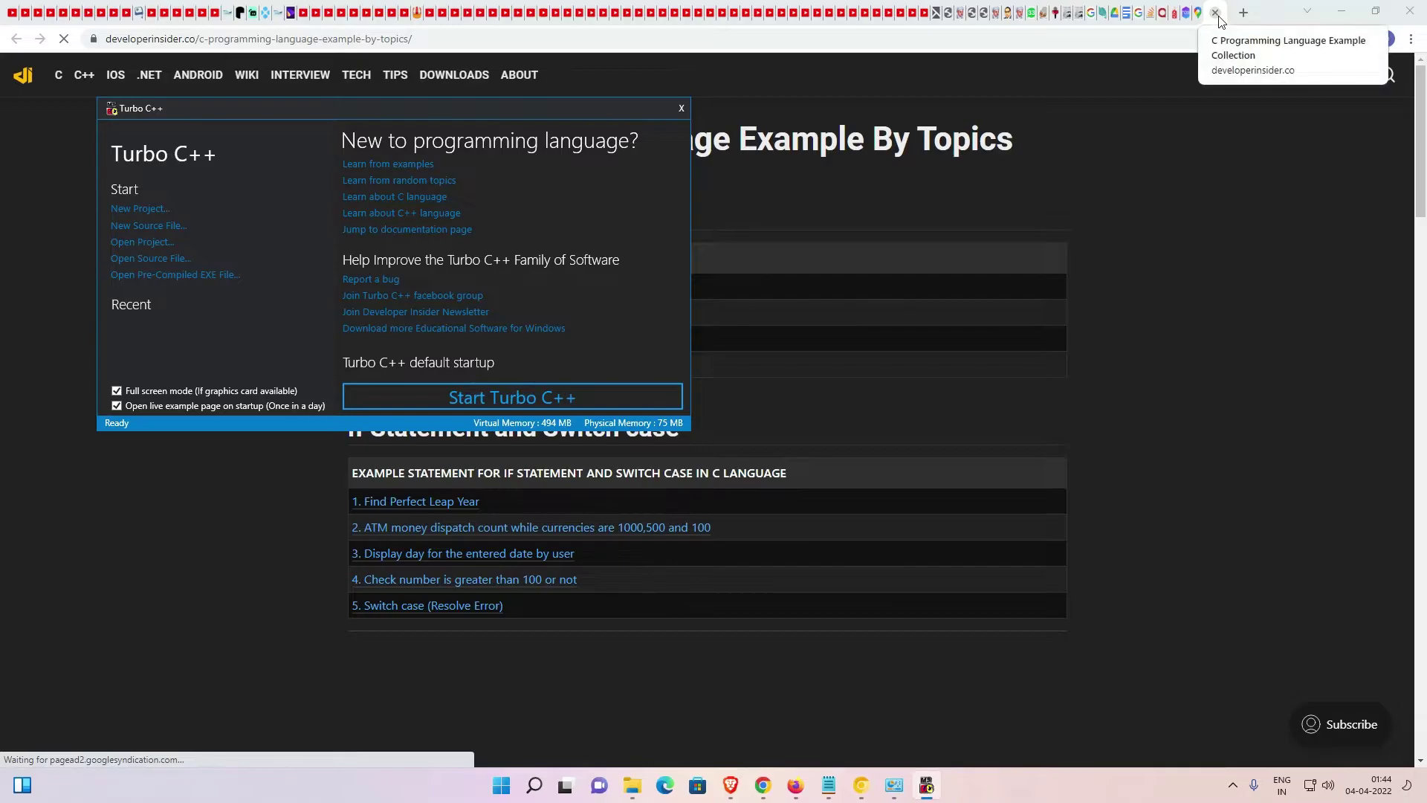
click(1215, 13)
click(1159, 13)
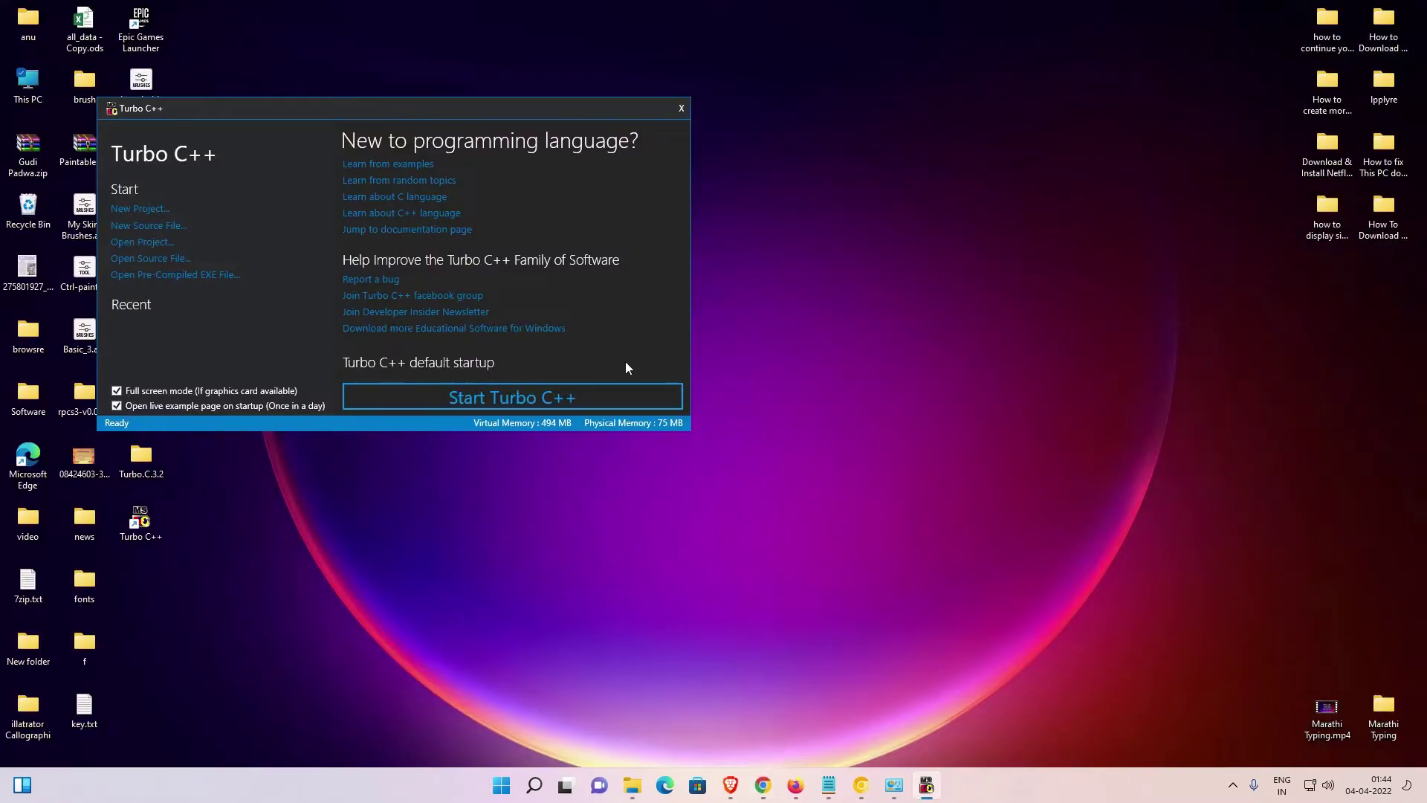
Start Turbo C++ in its default mode and create a new source file in a maximized edit window.
drag(502, 111, 631, 140)
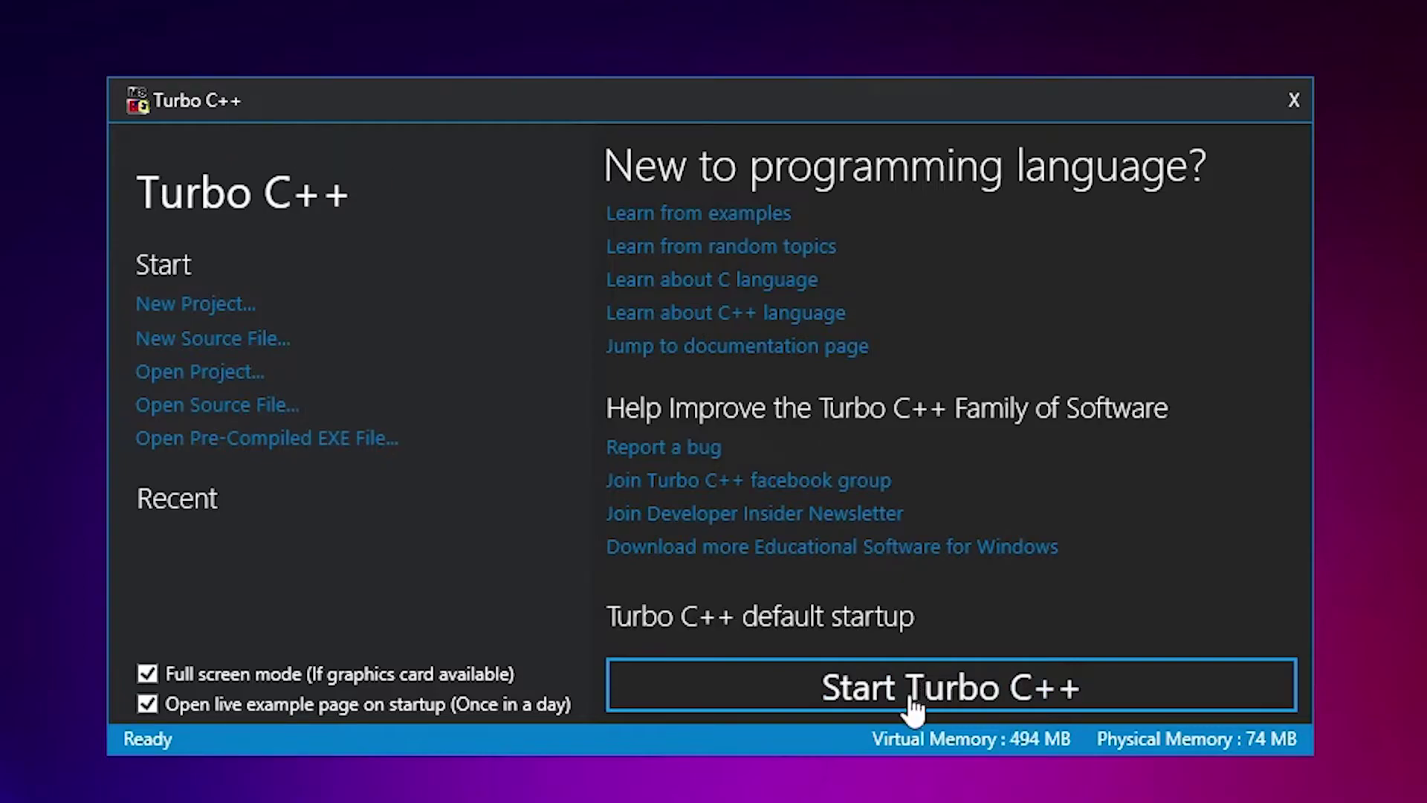
click(1169, 703)
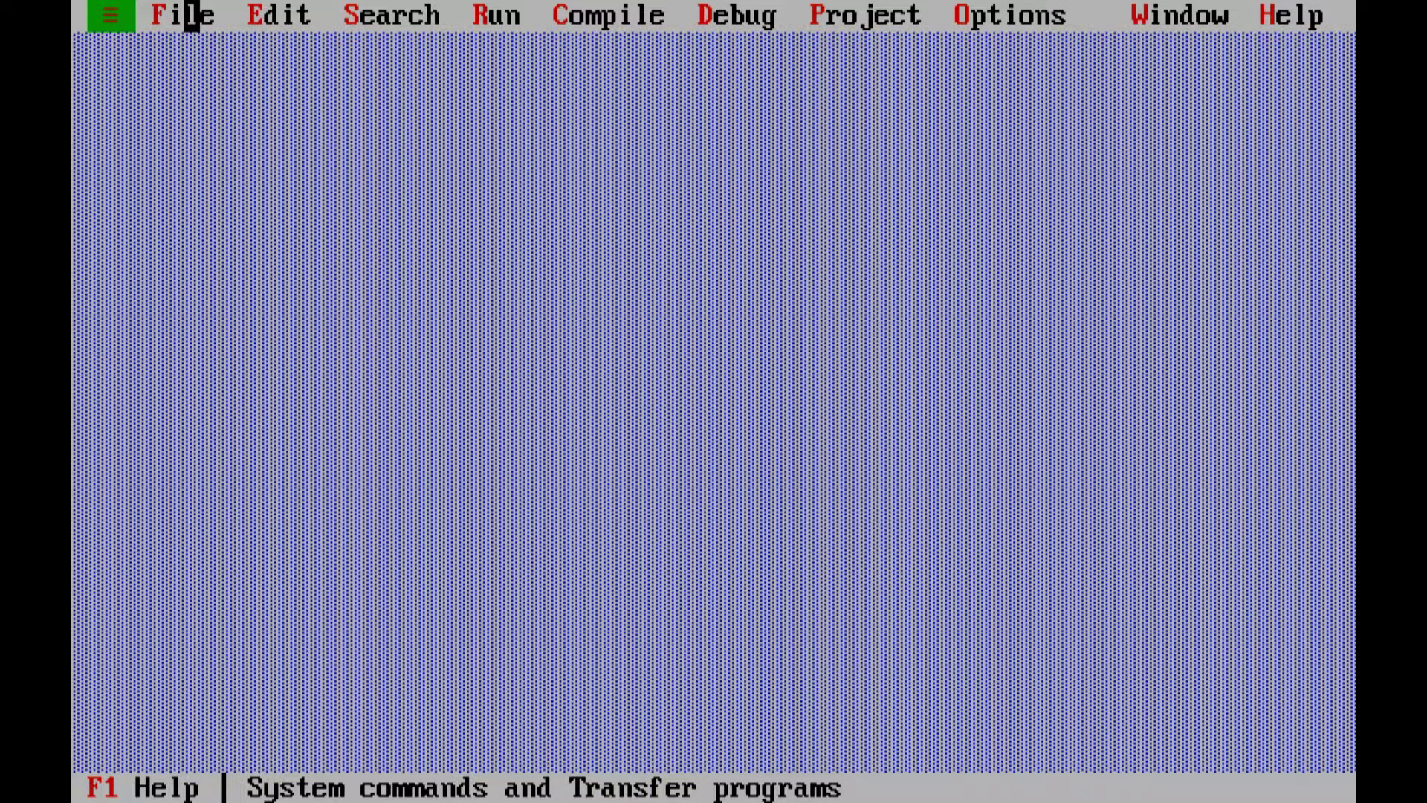
click(174, 15)
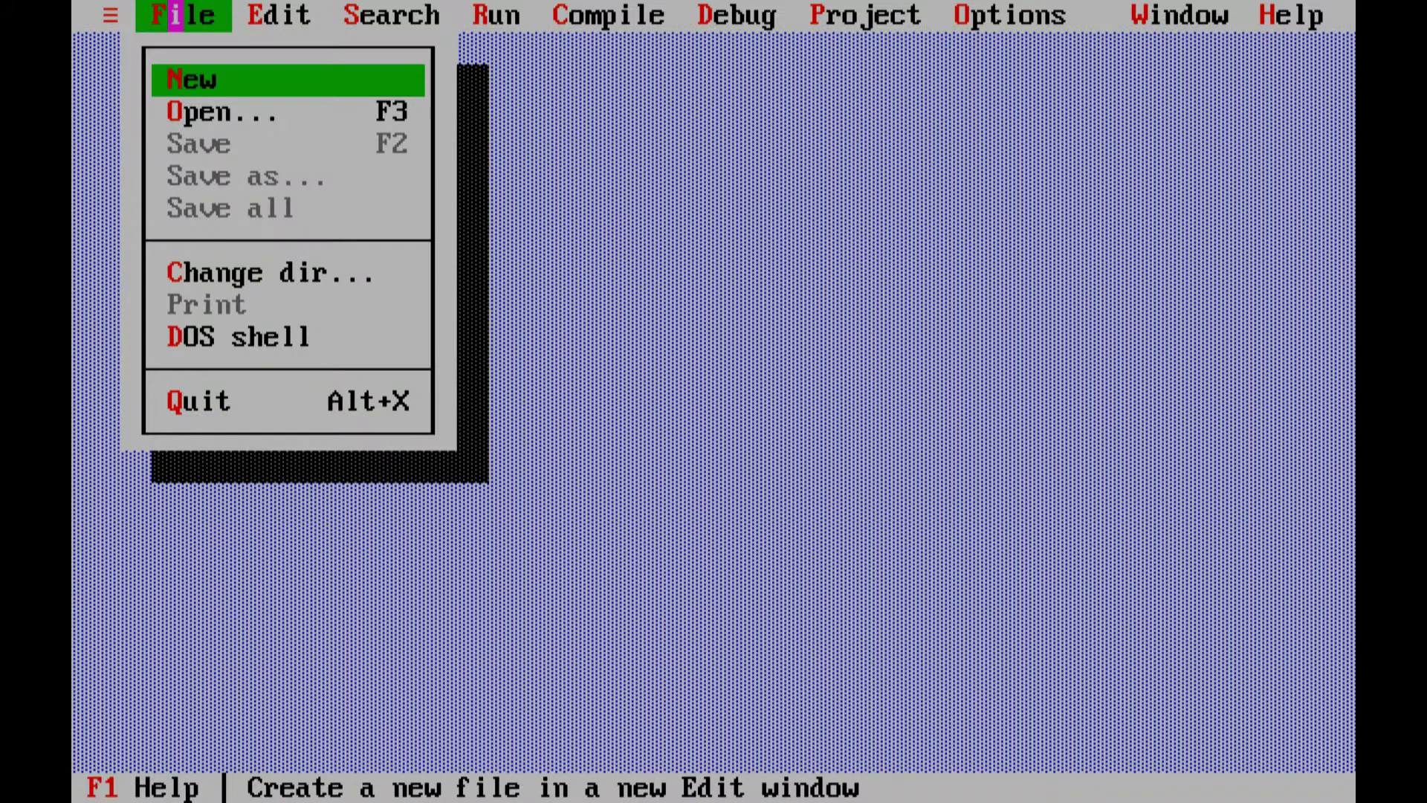
click(256, 79)
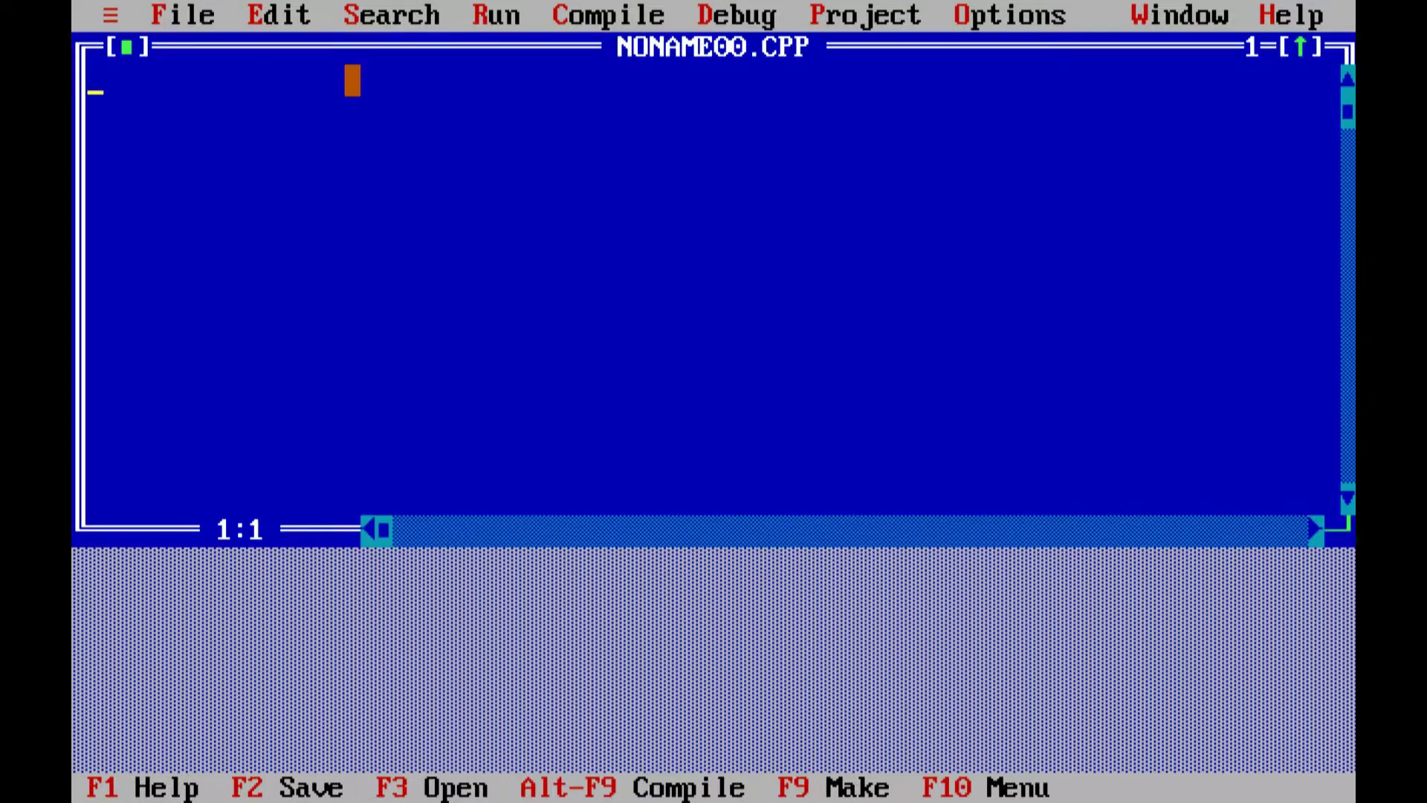
click(1299, 48)
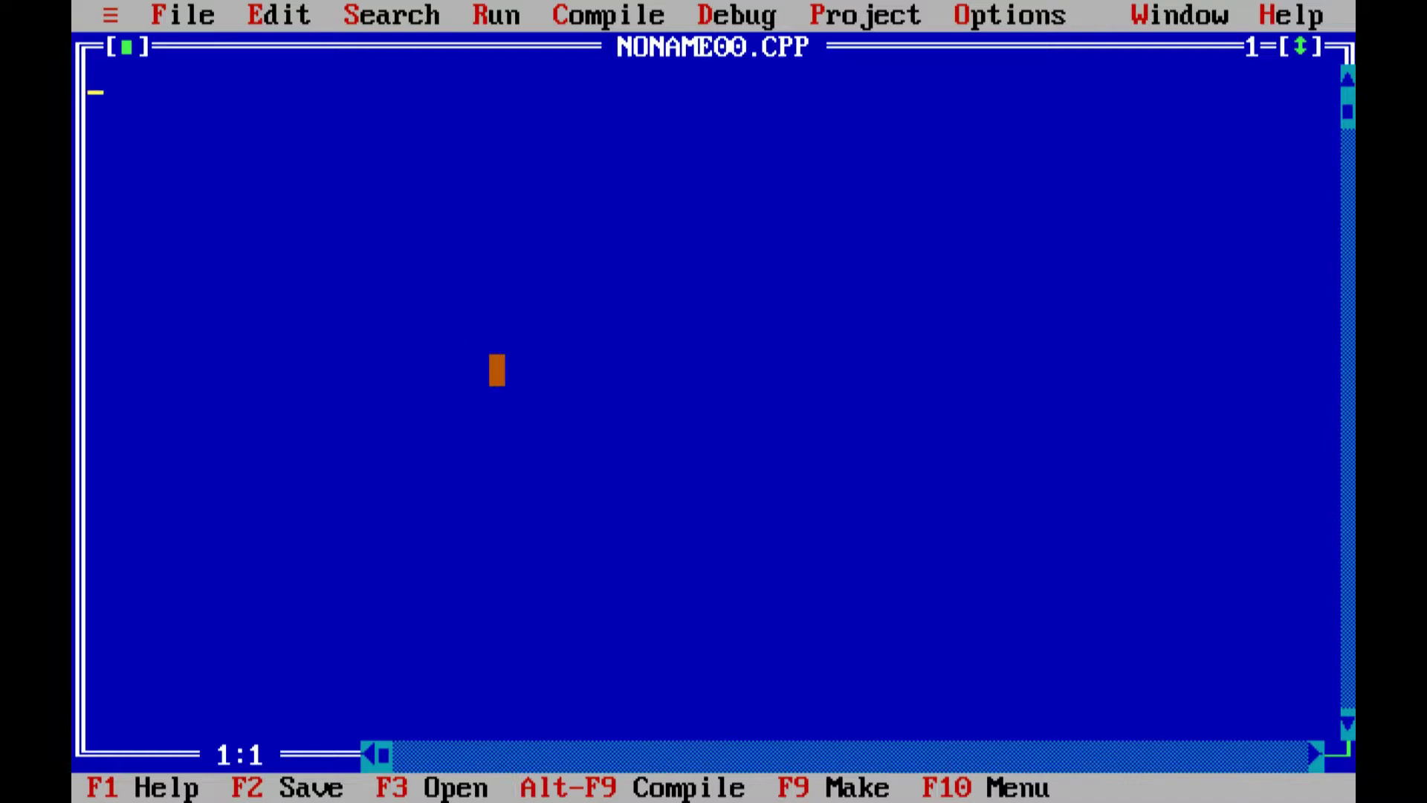
Save the new source file as abhi.c, overwriting the existing file of that name.
click(199, 16)
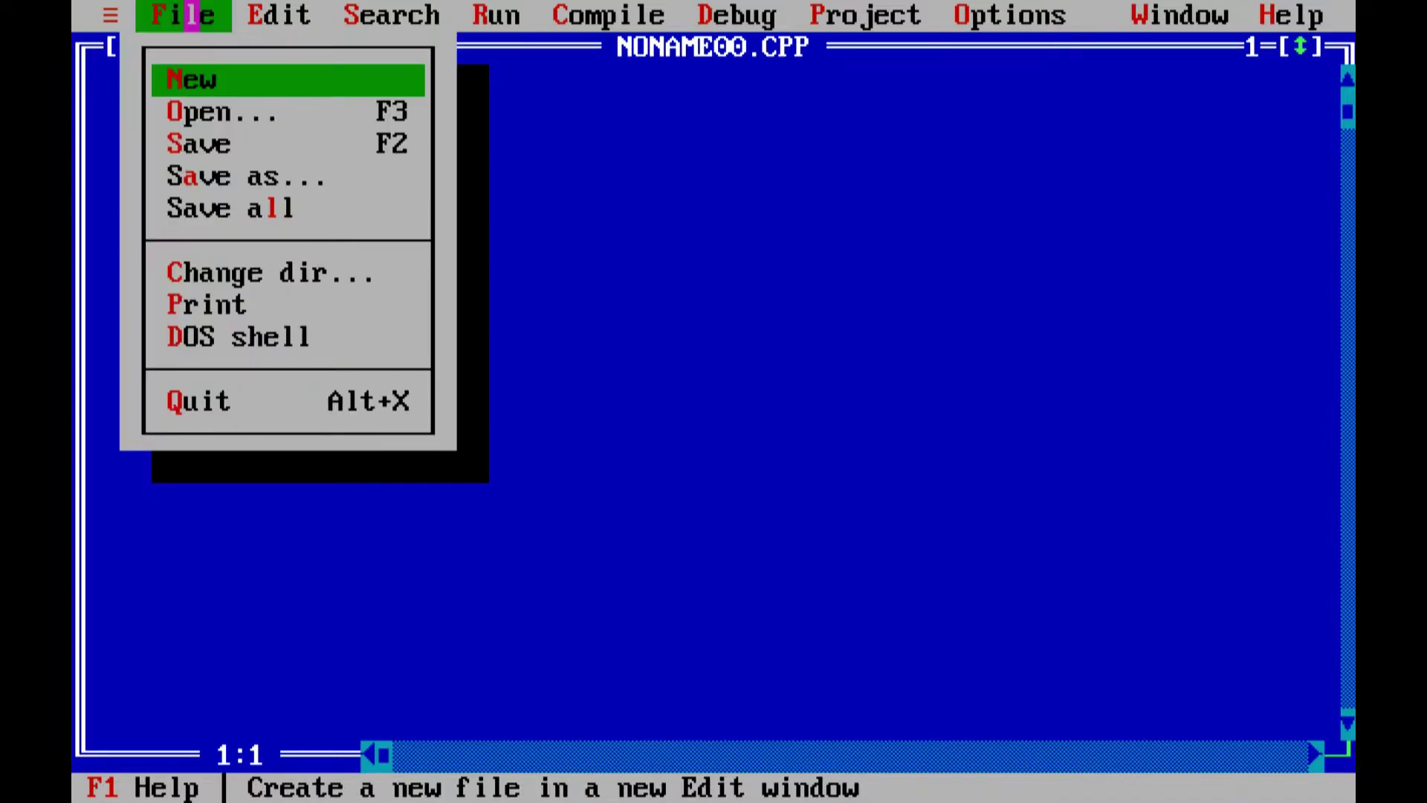
click(304, 176)
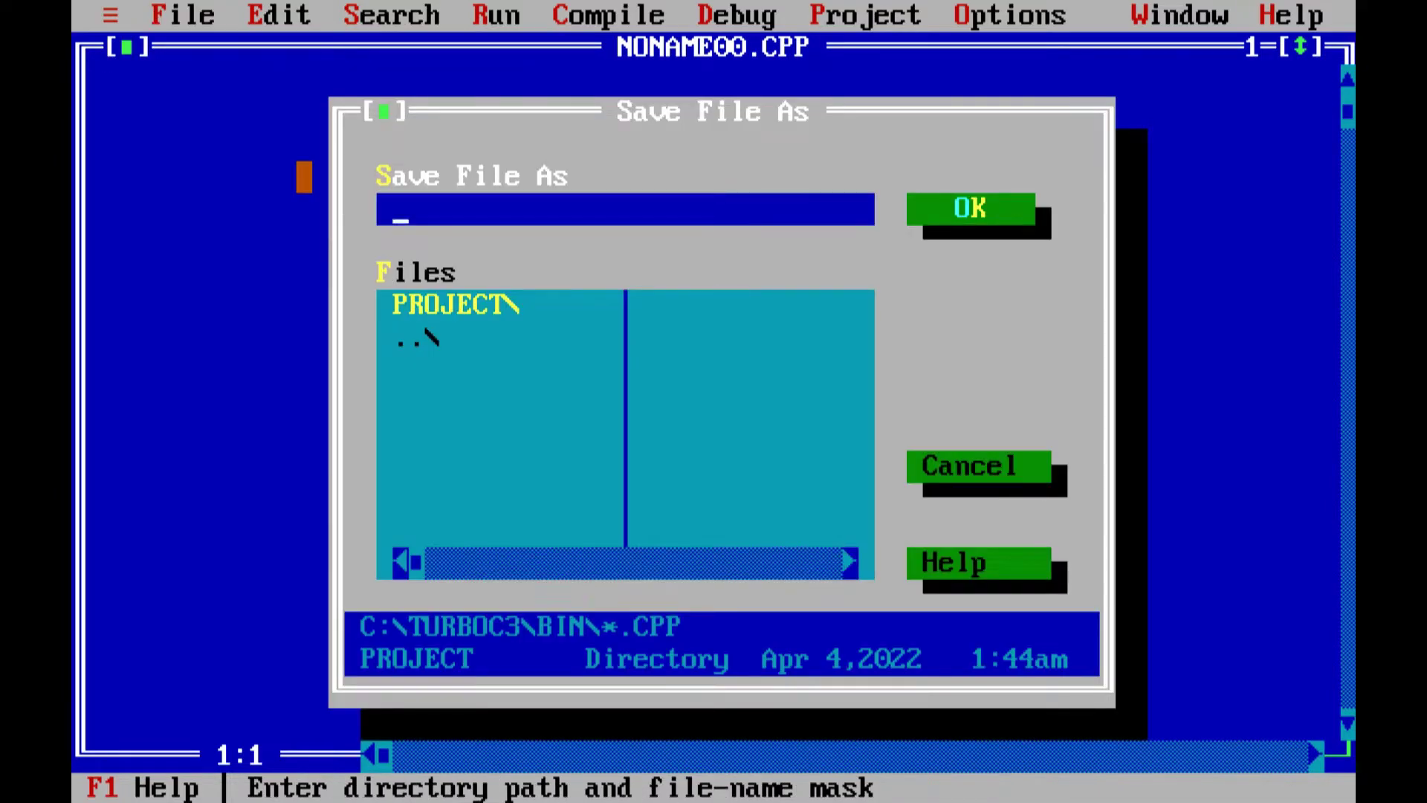
text(abhi.c)
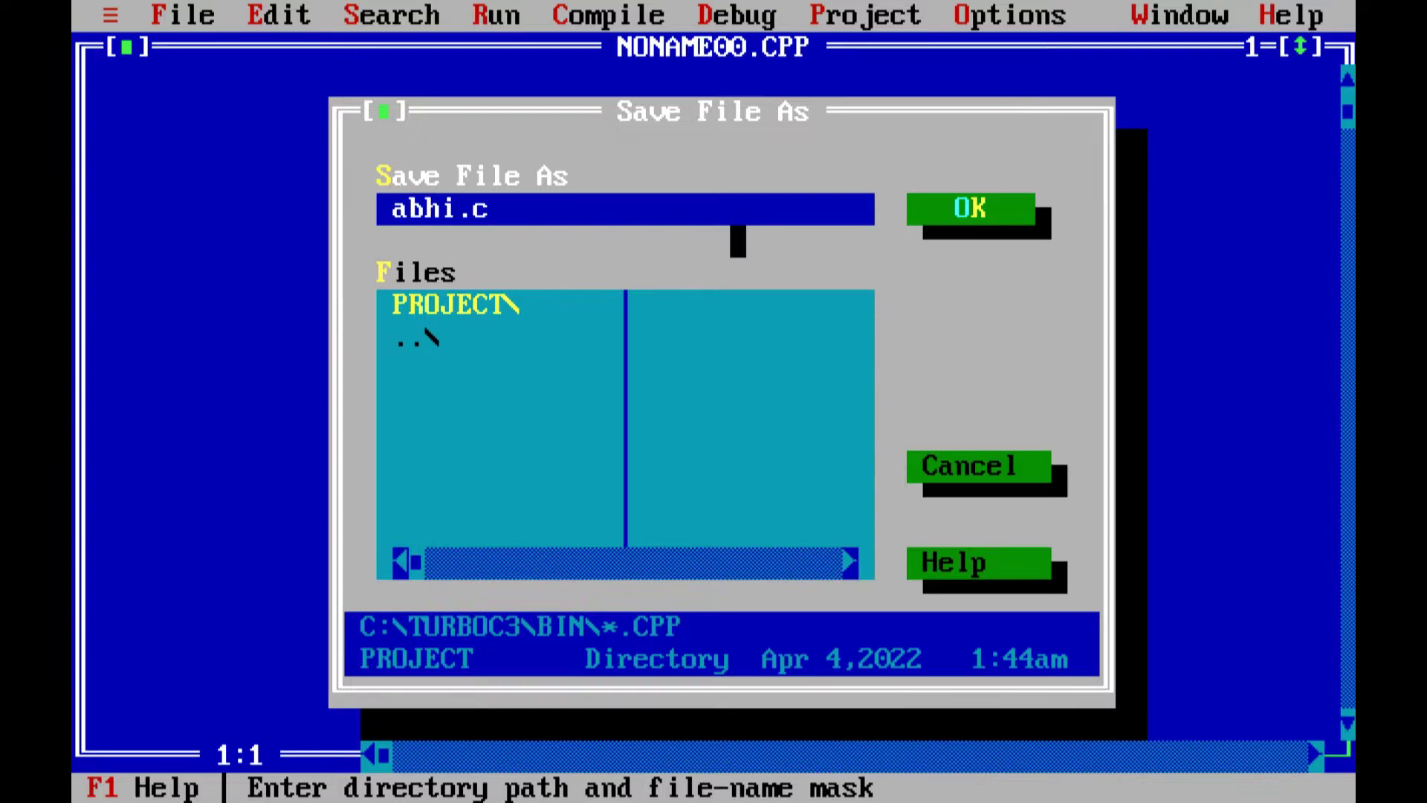
click(979, 209)
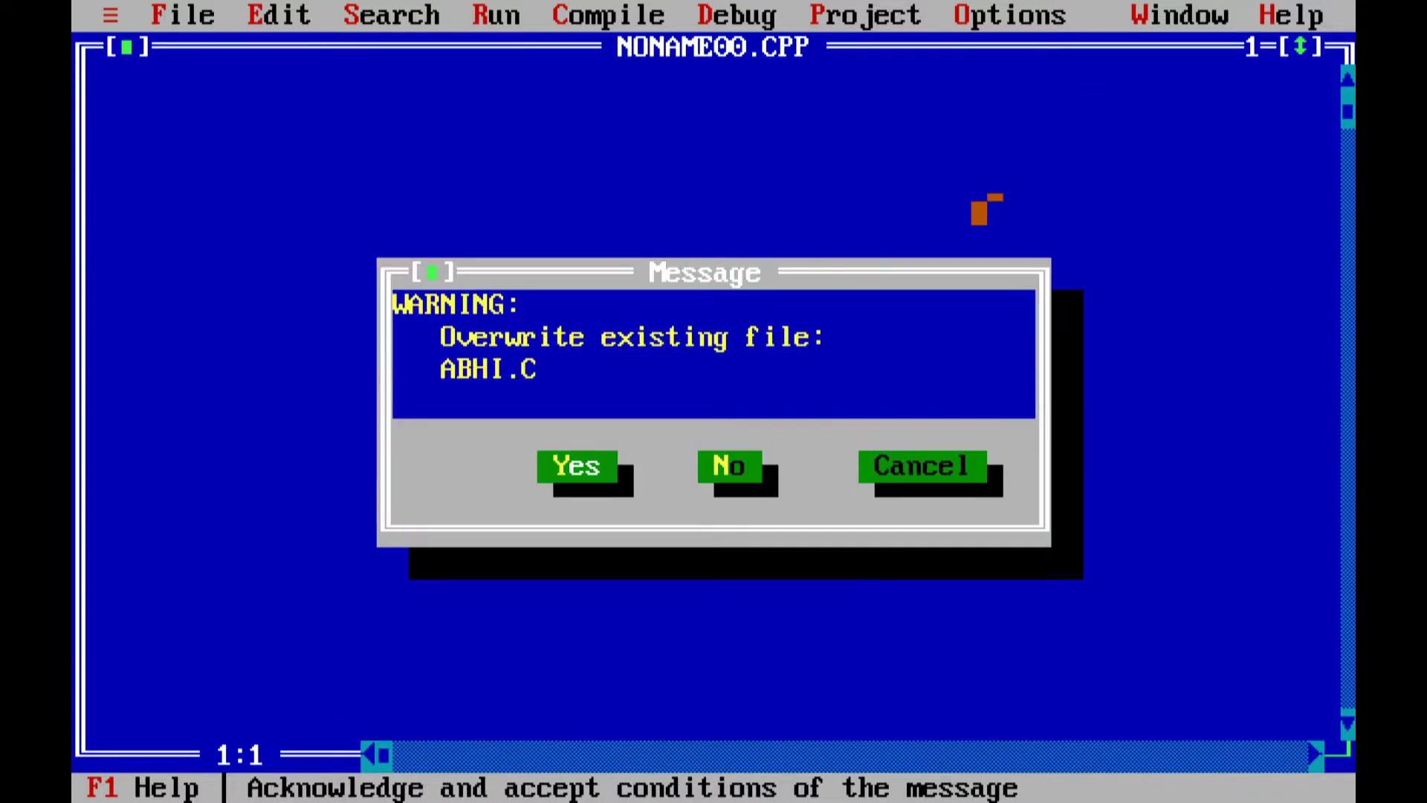
click(577, 466)
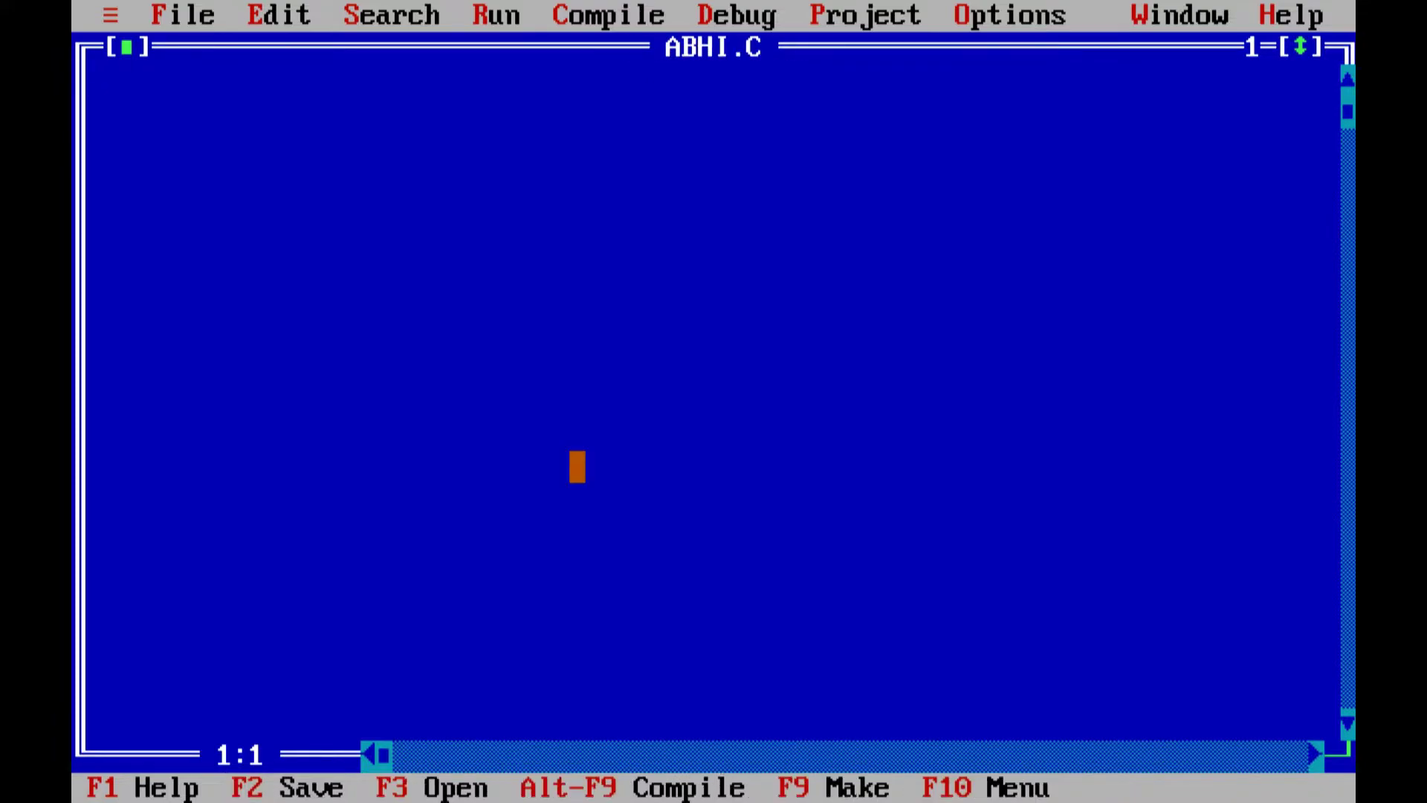
click(625, 15)
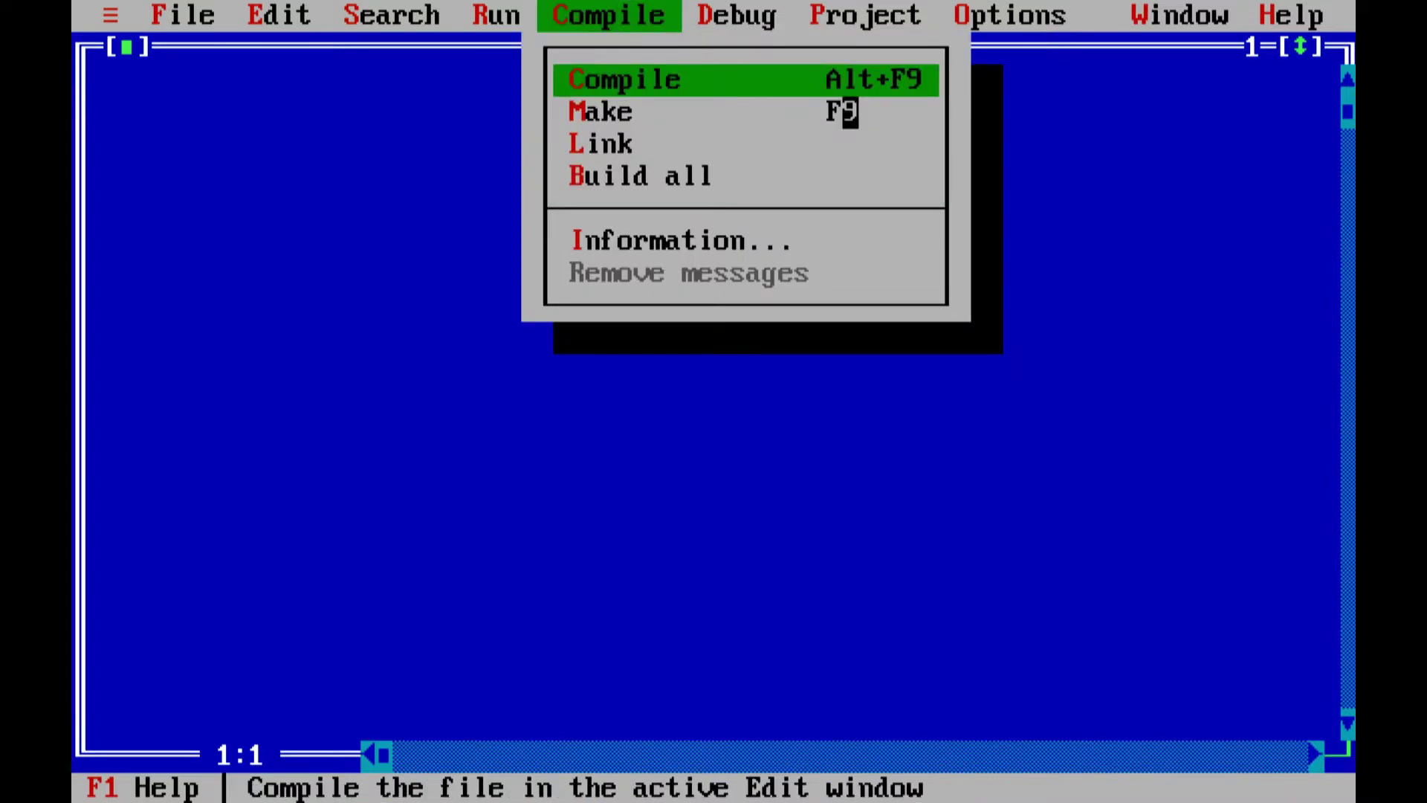
click(480, 16)
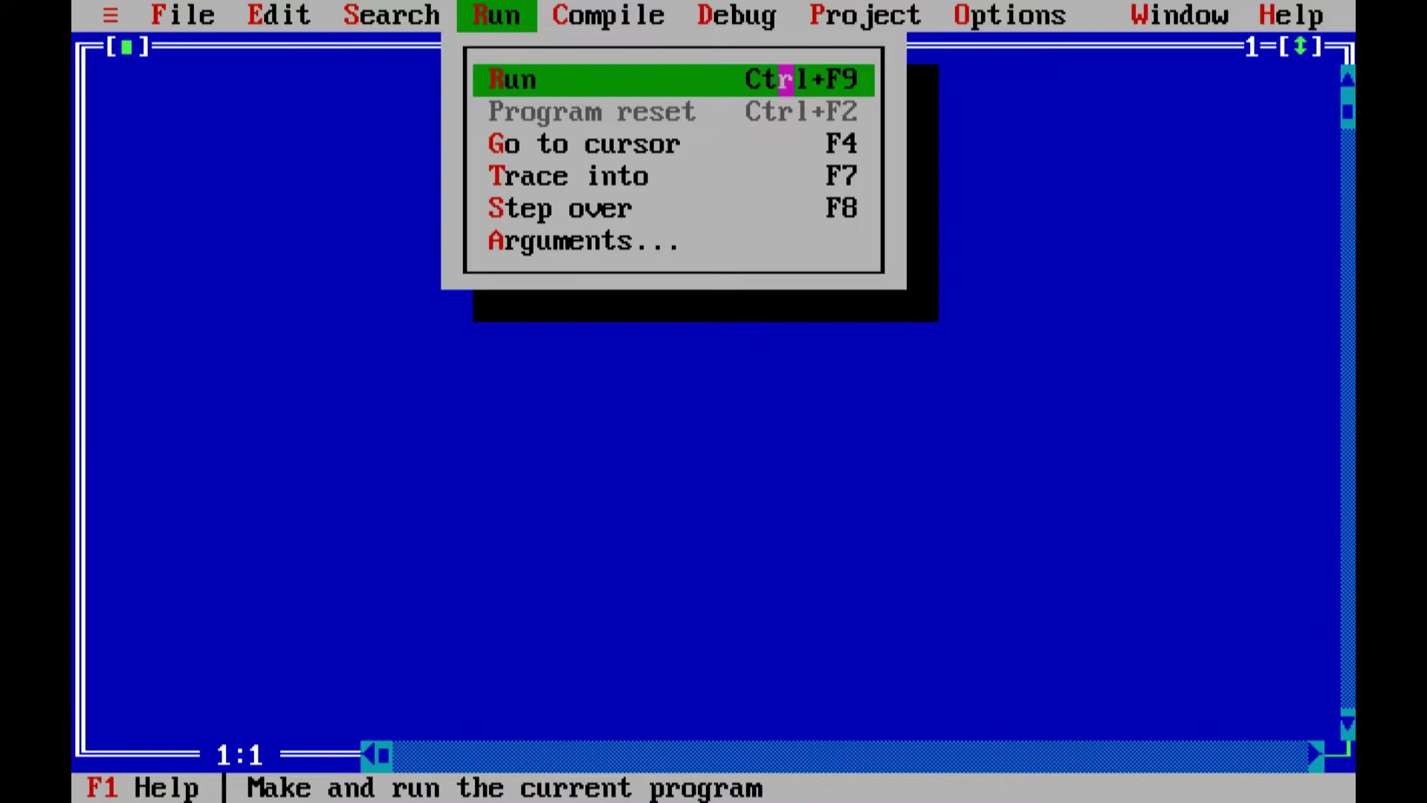
click(143, 208)
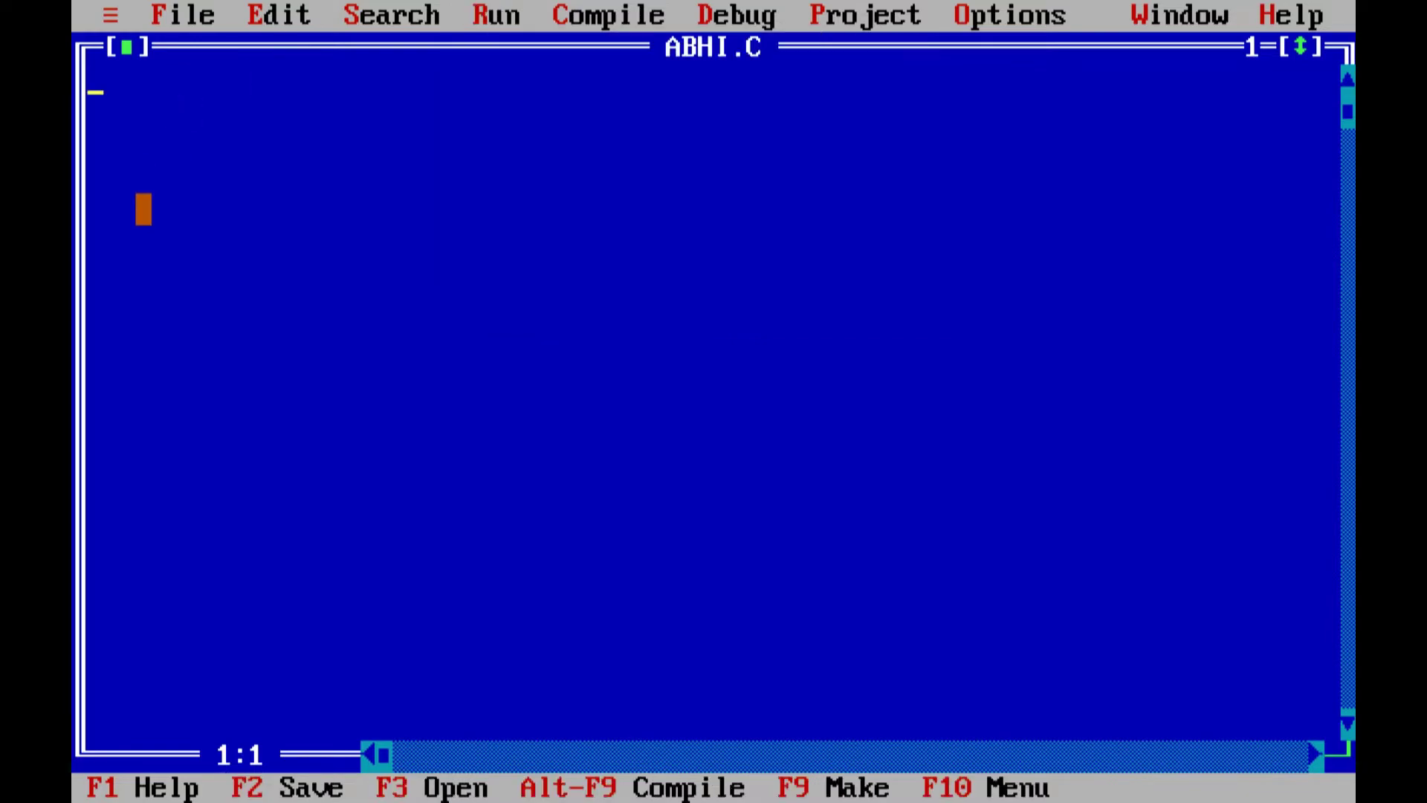
Starting on the third line of the file, write #include<stdio.h> and an empty void main() block in braces.
key(Return)
key(Return)
text(#include<stdio.h> void main() {  })
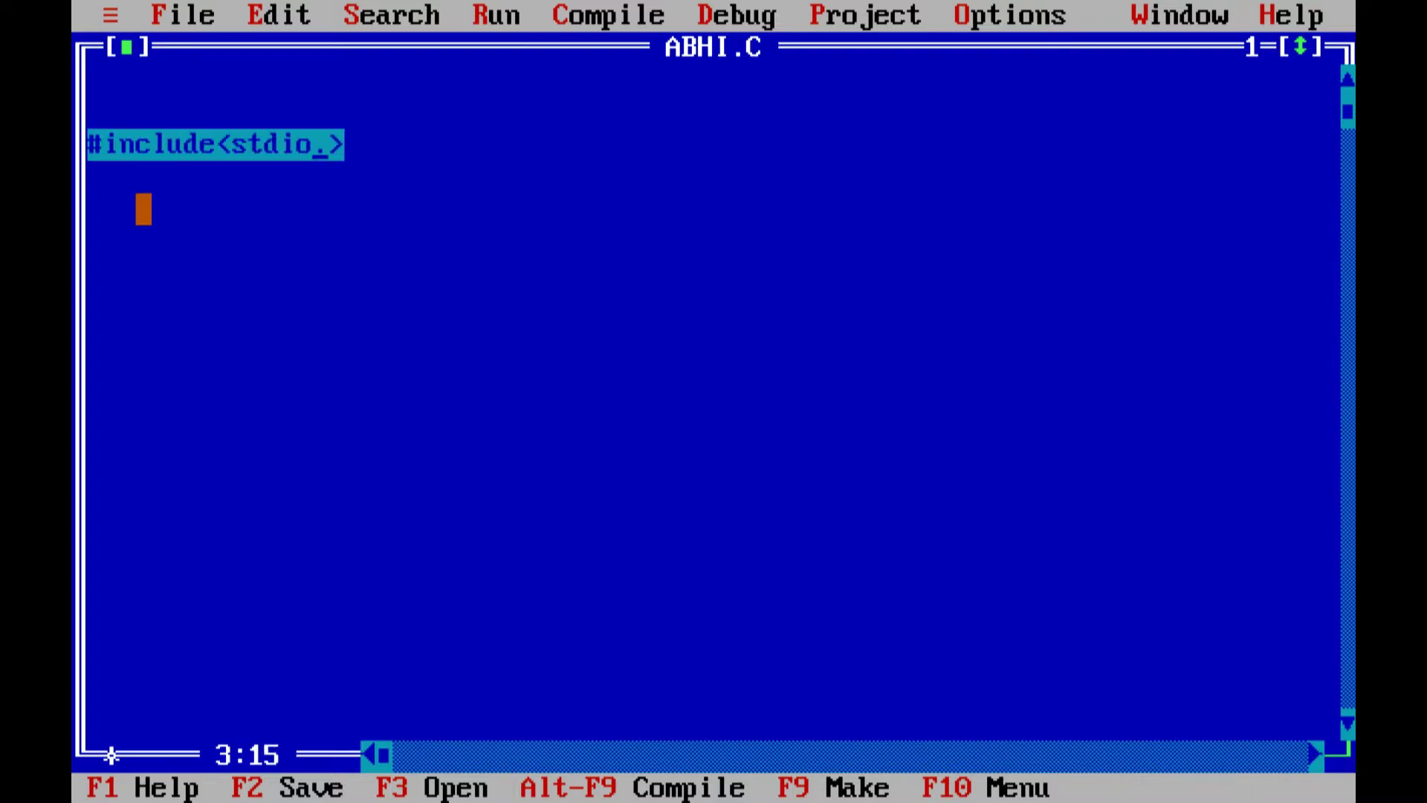
Inside main, add printf("Discover you youtube Channel"); followed by getch(); on its own line.
key(Up)
key(Up)
key(Return)
key(Return)
key(Up)
text(printf("");)
key(Left)
key(Left)
key(Left)
text(Discover you youtube Channel)
key(End)
key(Return)
text(getch();)
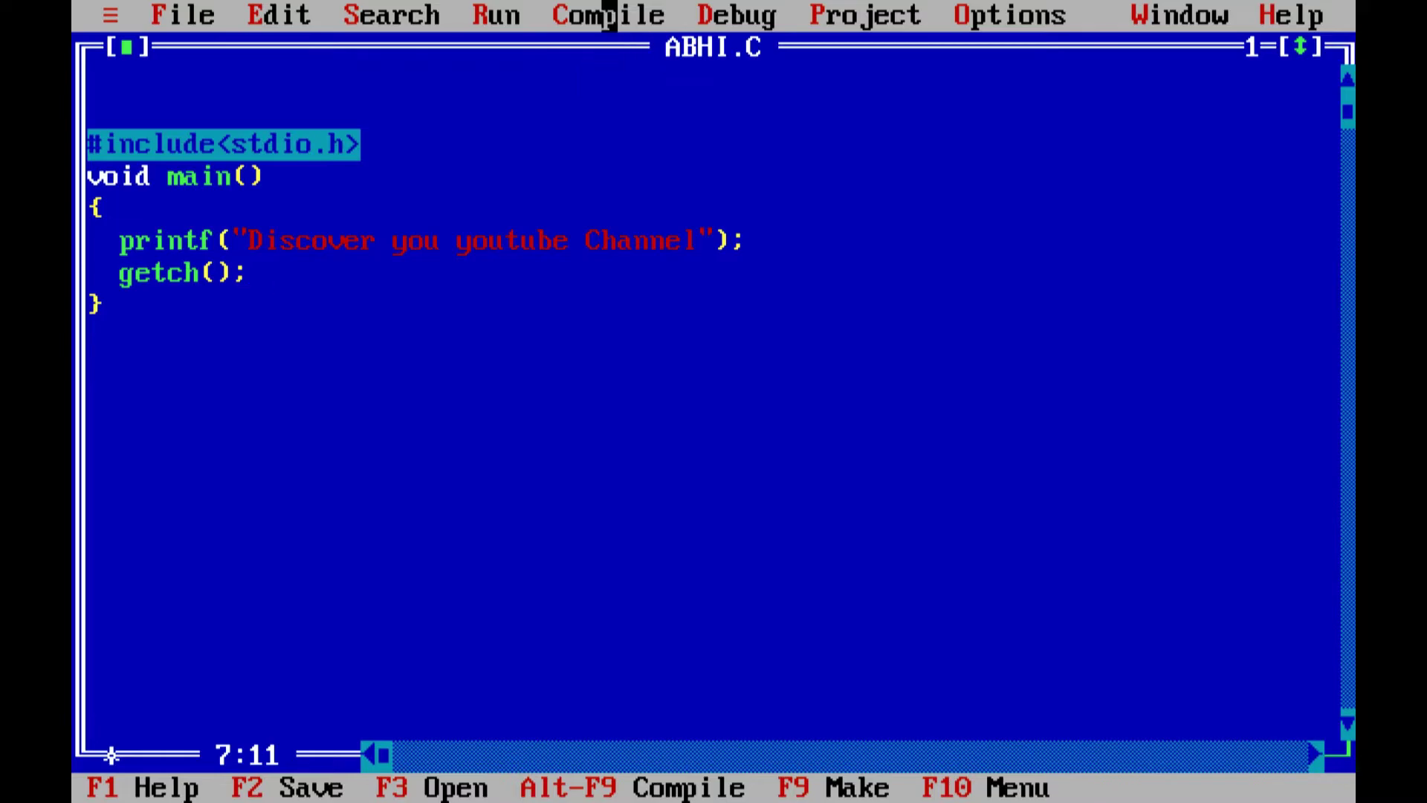
click(584, 14)
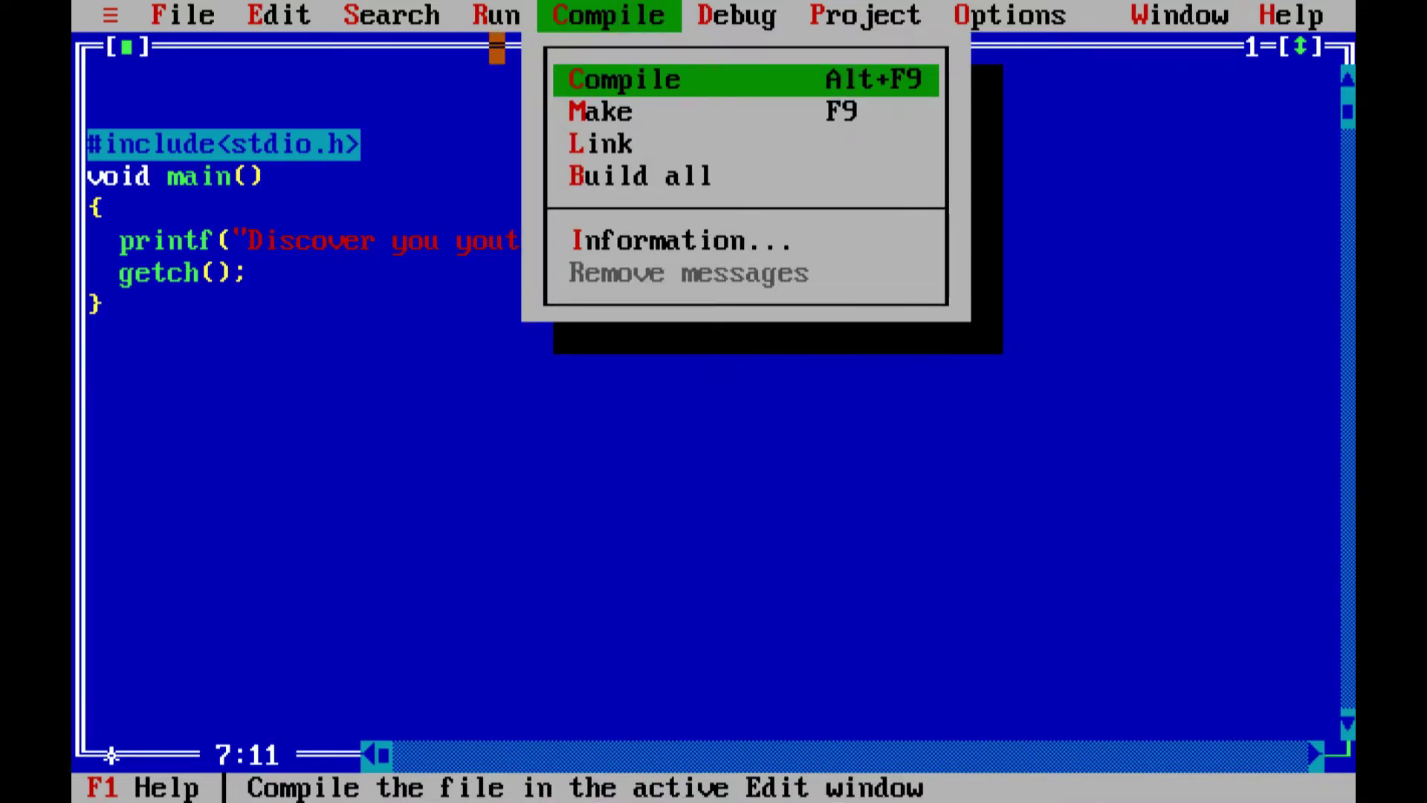
click(509, 15)
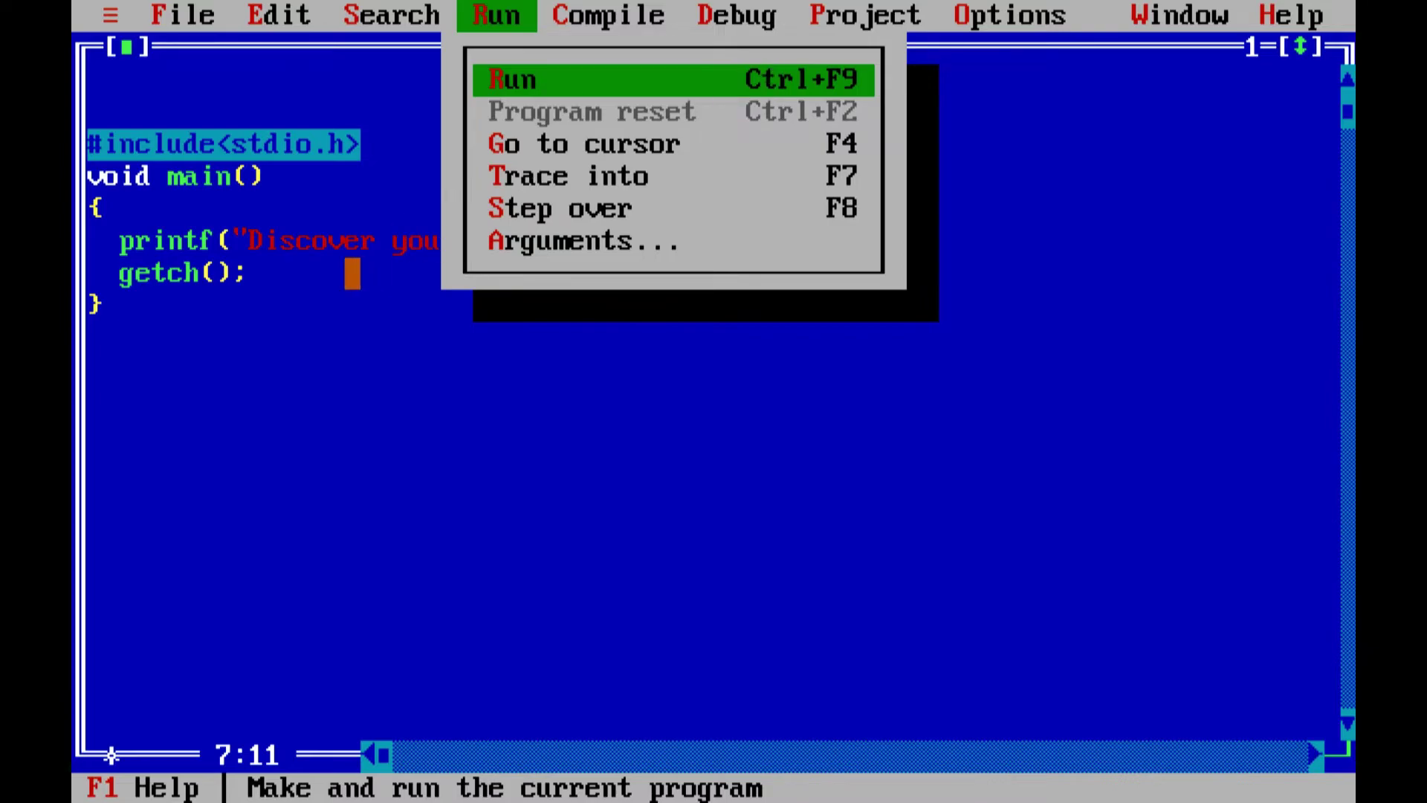
click(352, 273)
click(320, 208)
click(367, 208)
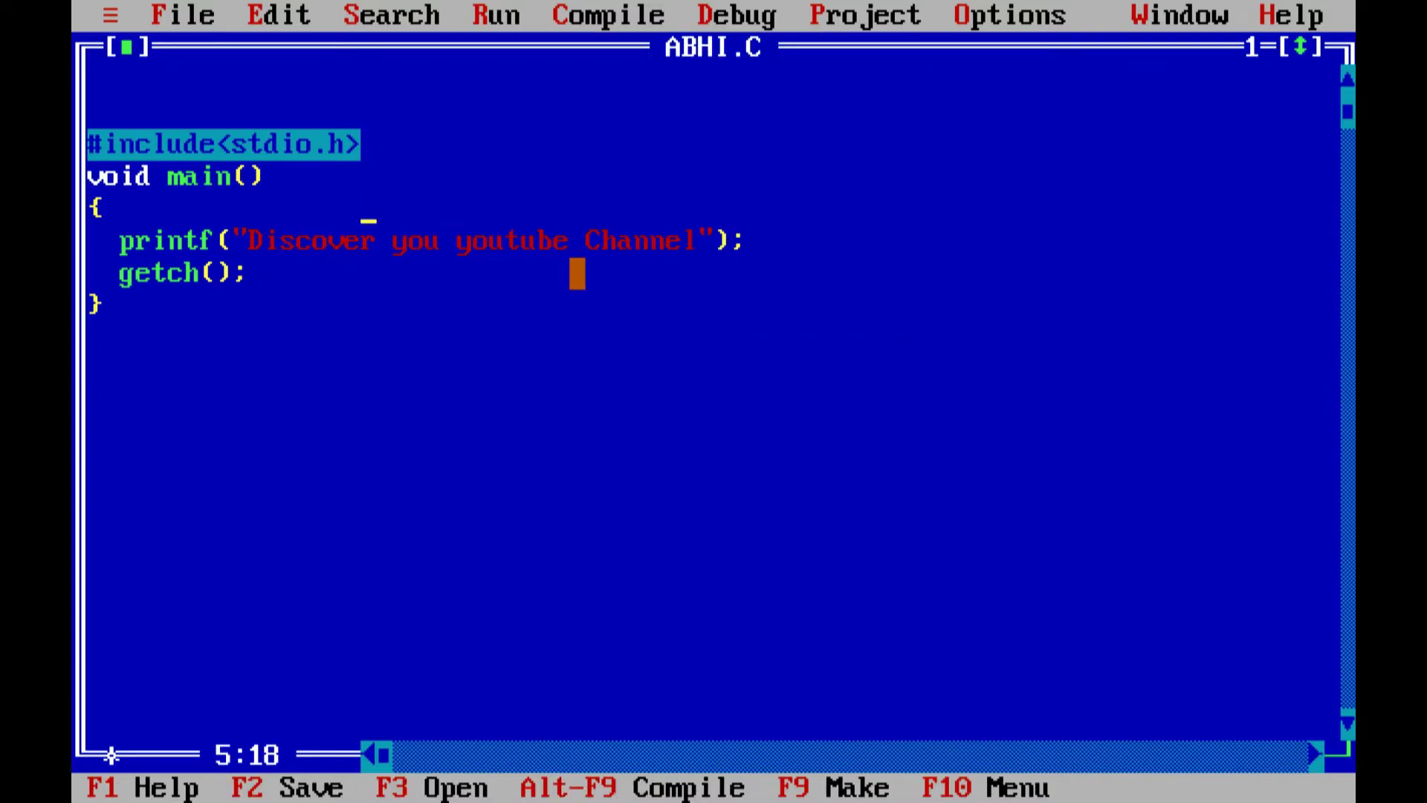
Compile ABHI.C and run the program, dismissing its output screen to return to the source code.
click(625, 15)
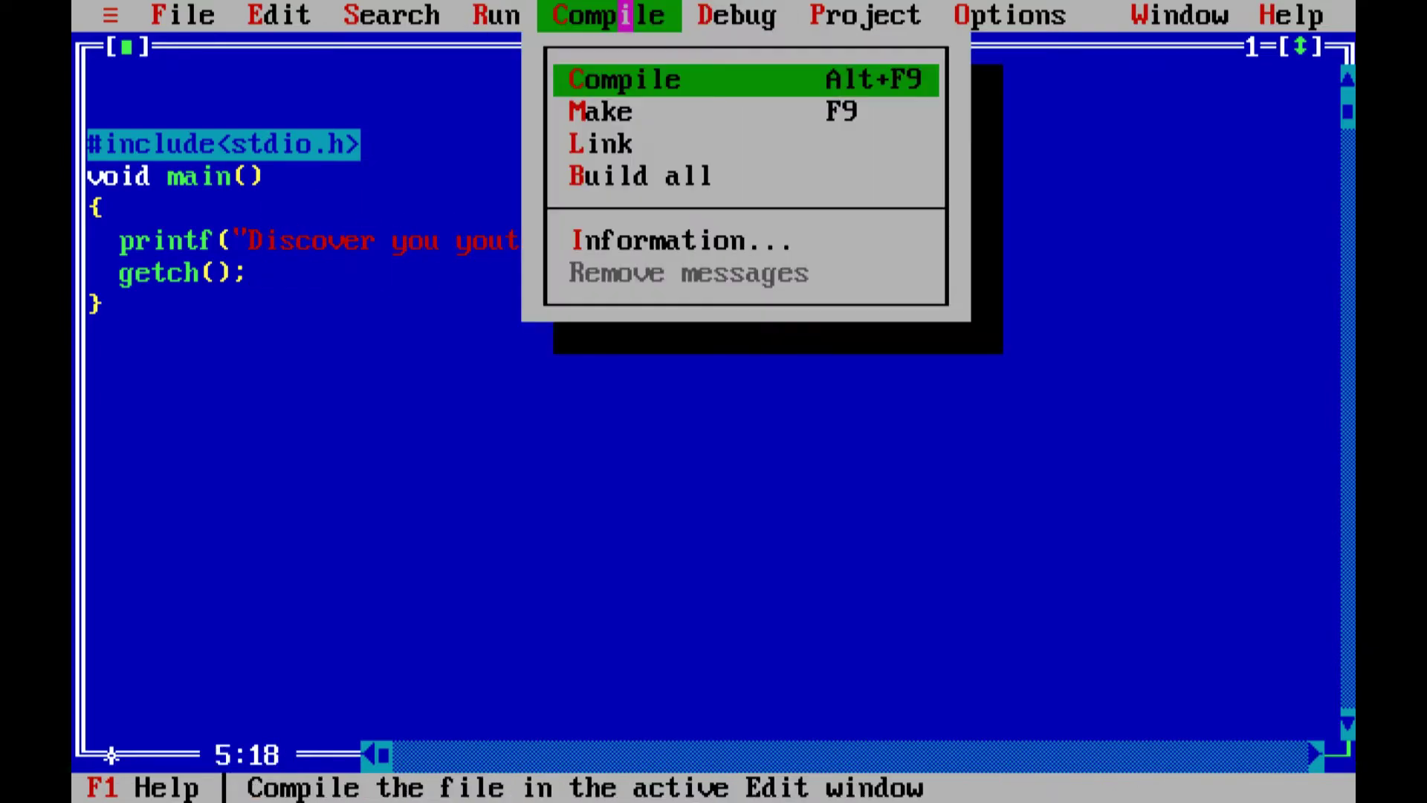
click(641, 80)
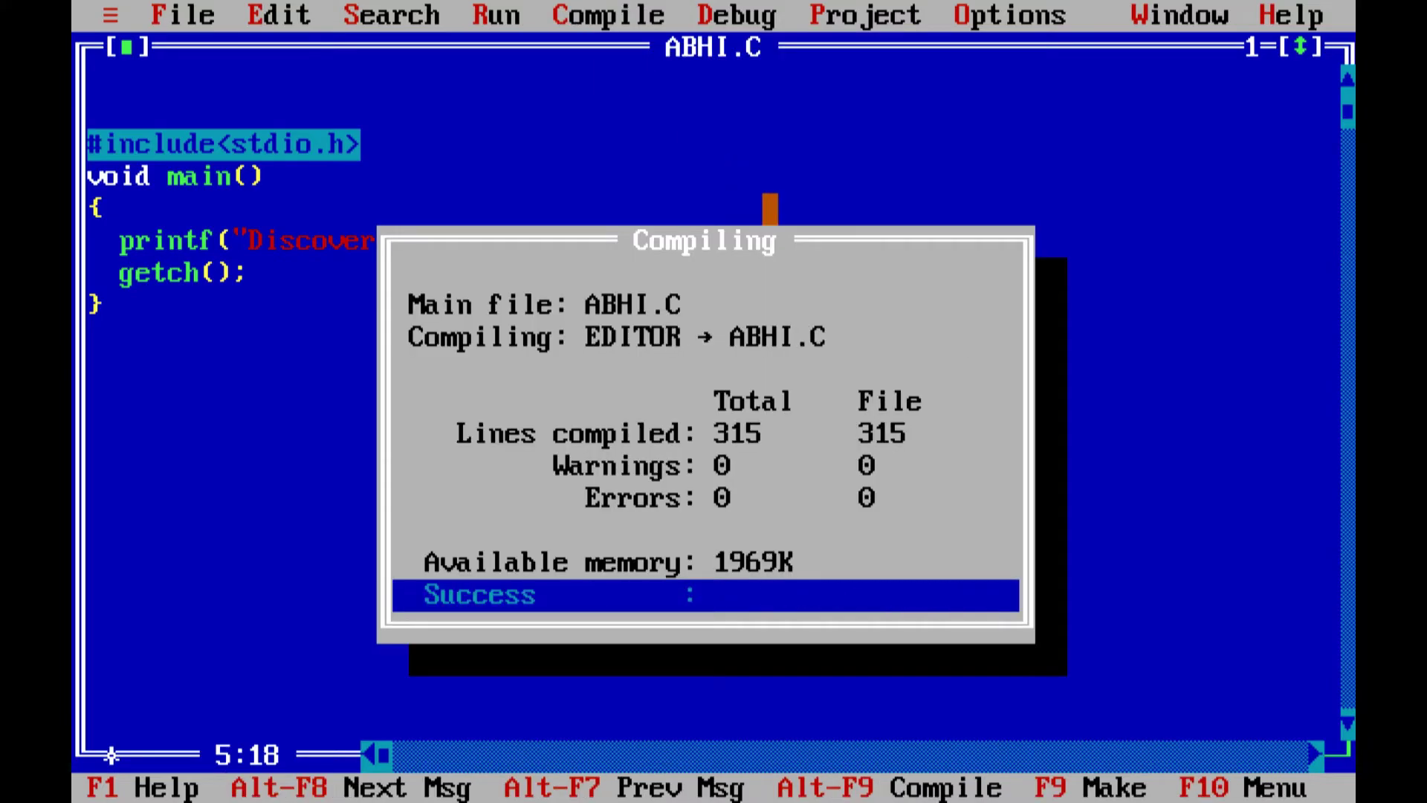
key(Return)
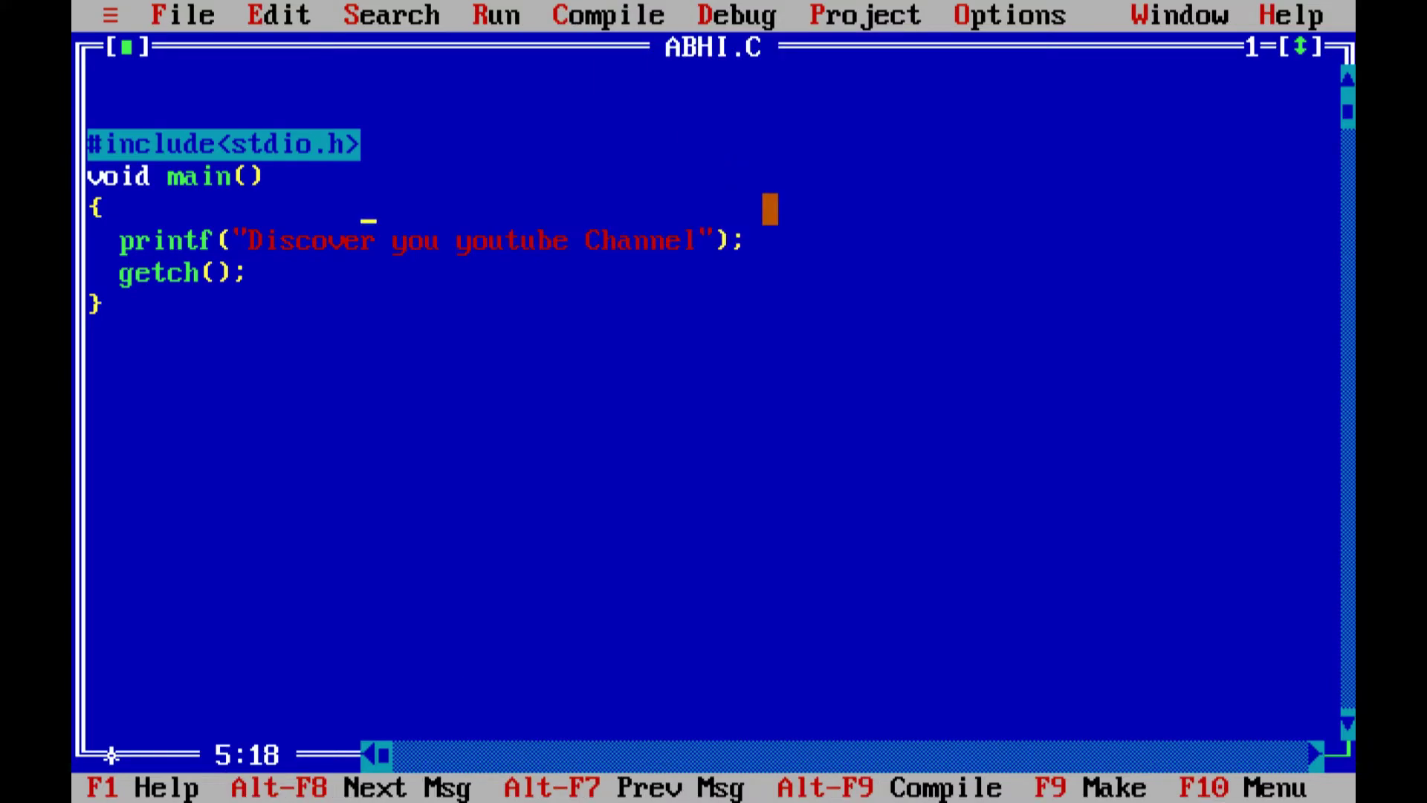
click(513, 15)
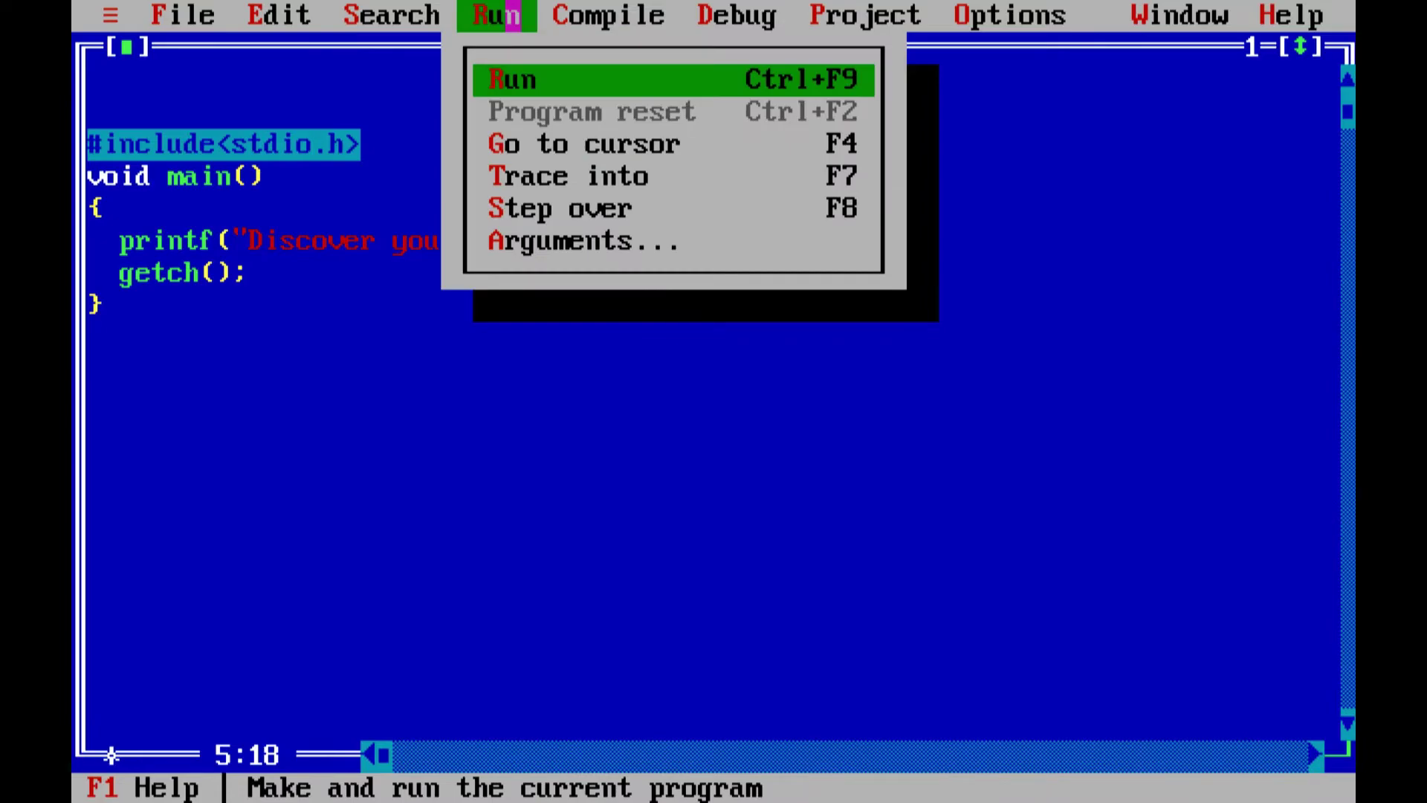
click(513, 78)
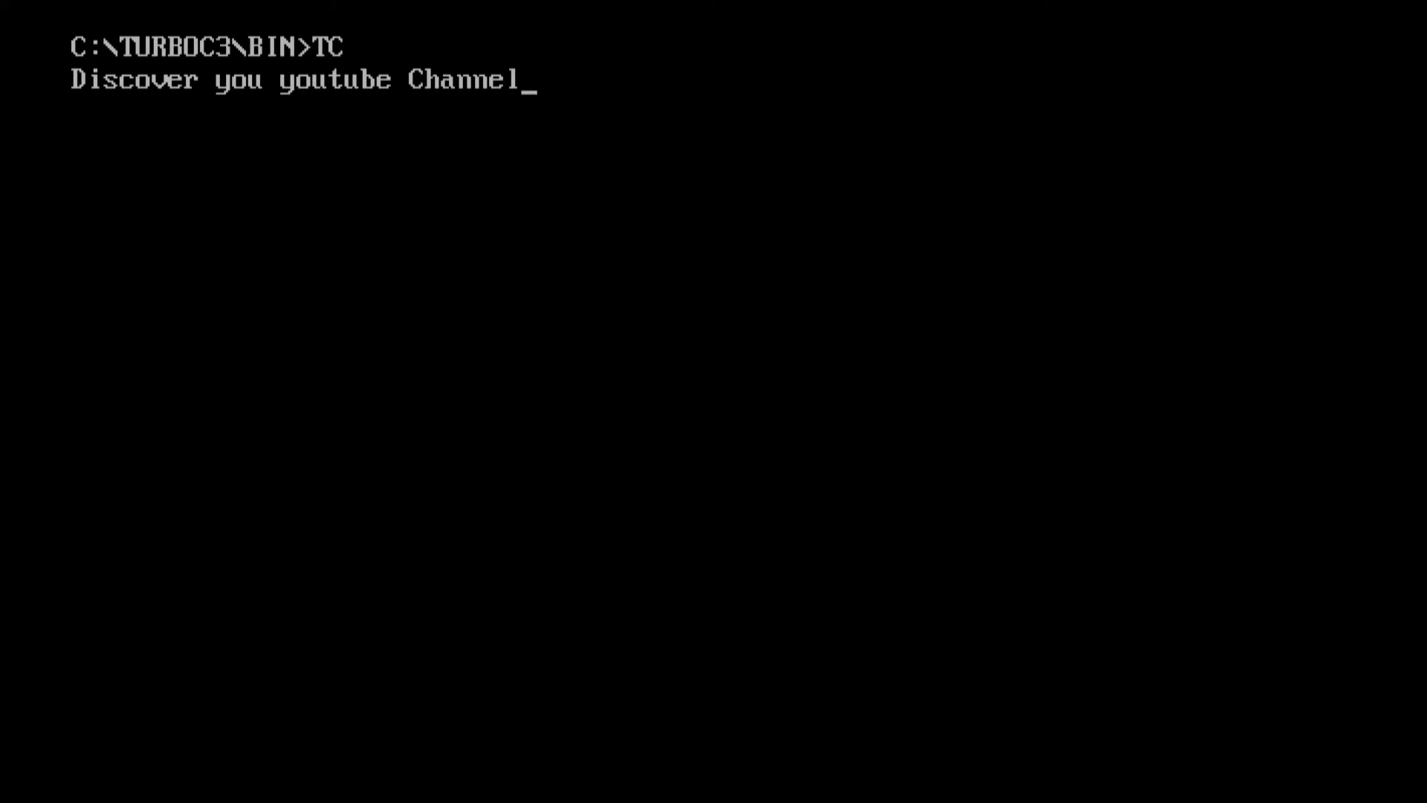
key(Return)
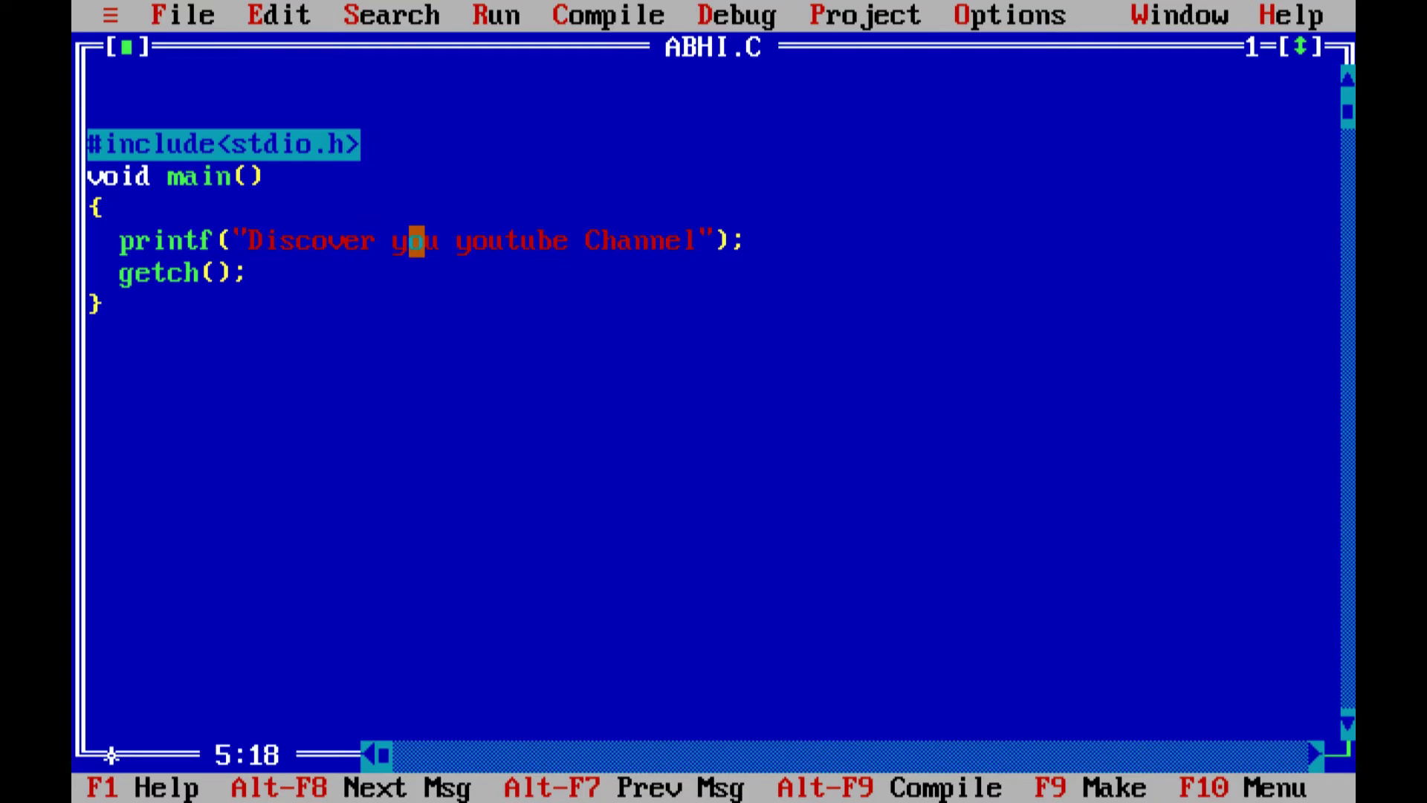
Leave the full-screen editor, close its DOSBox window and move the Turbo C++ launcher window aside on the desktop.
key(super)
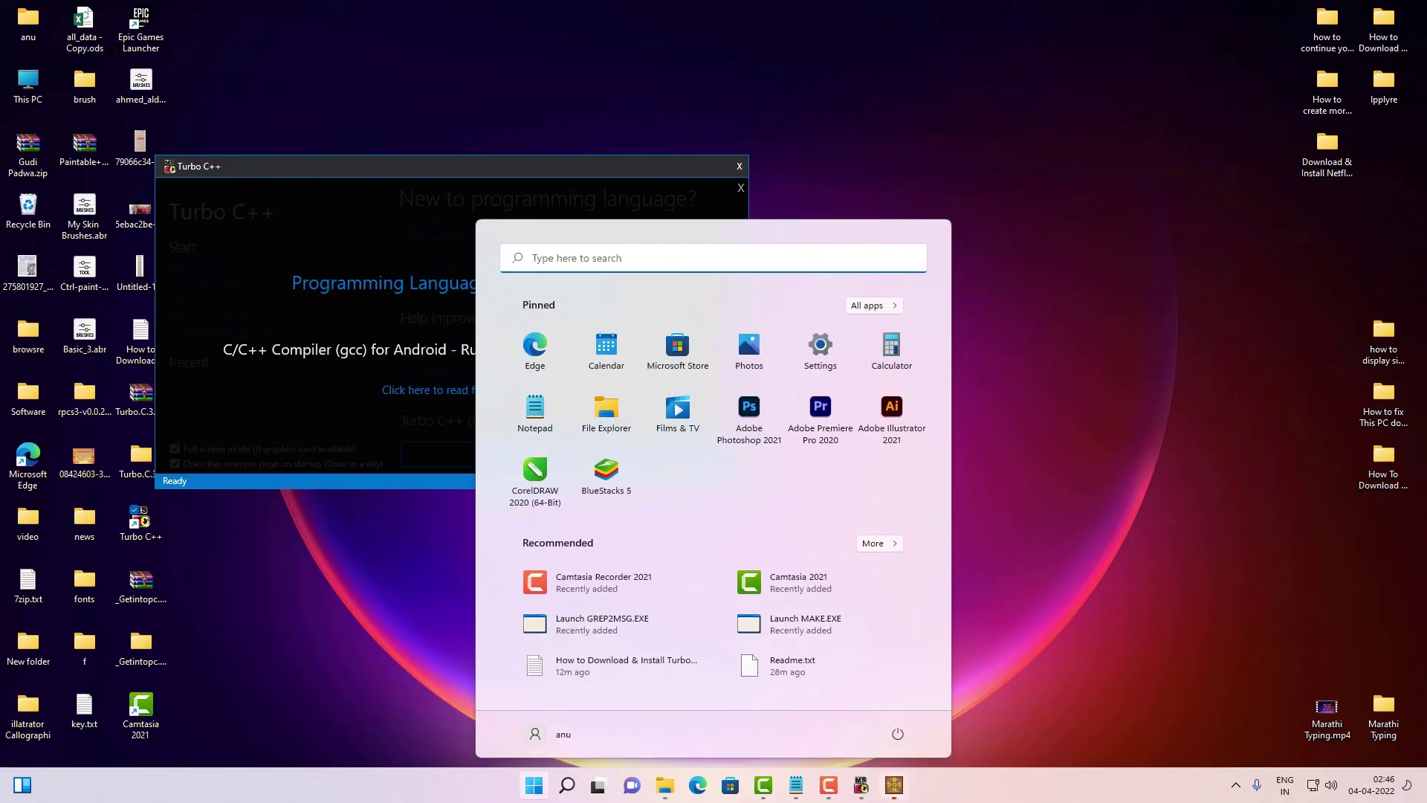
click(892, 782)
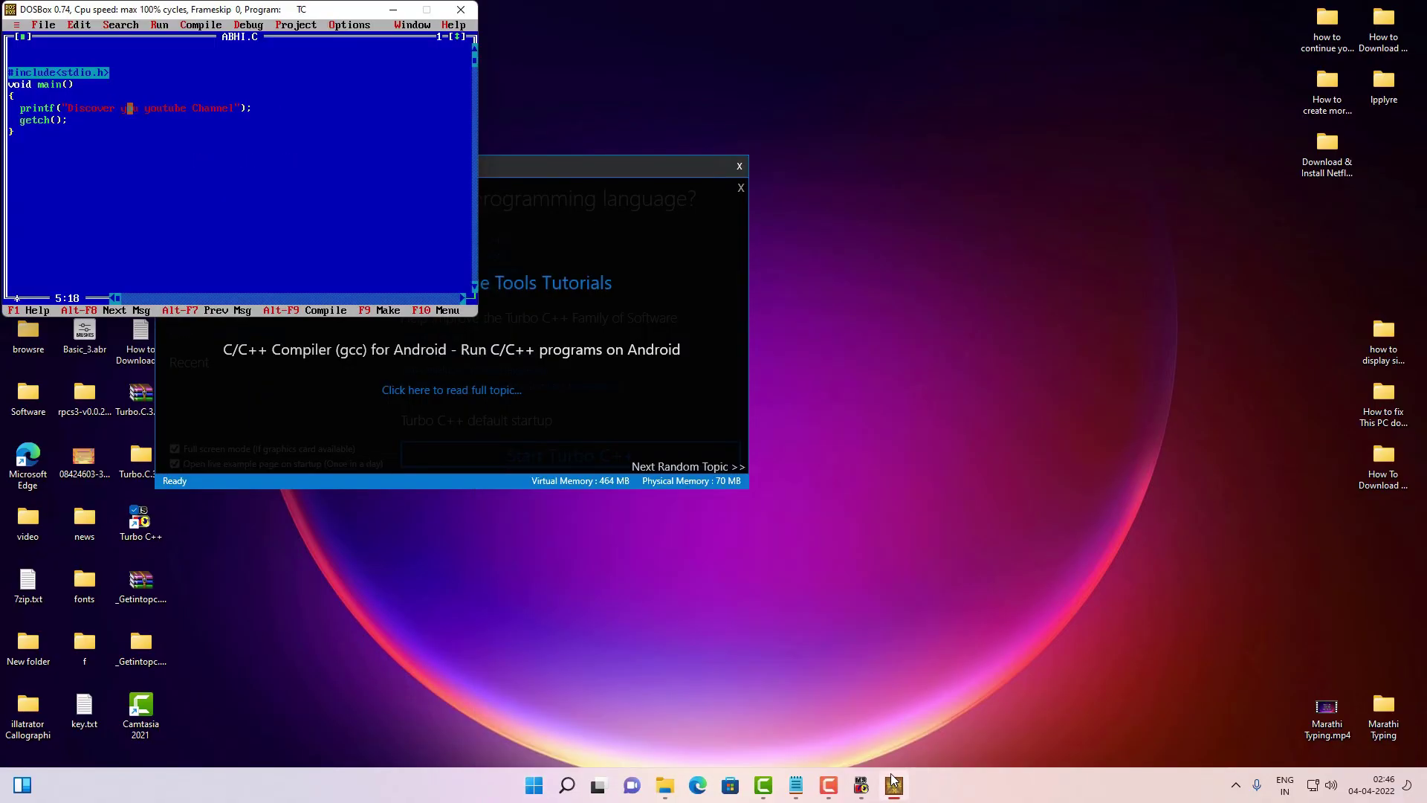
click(471, 13)
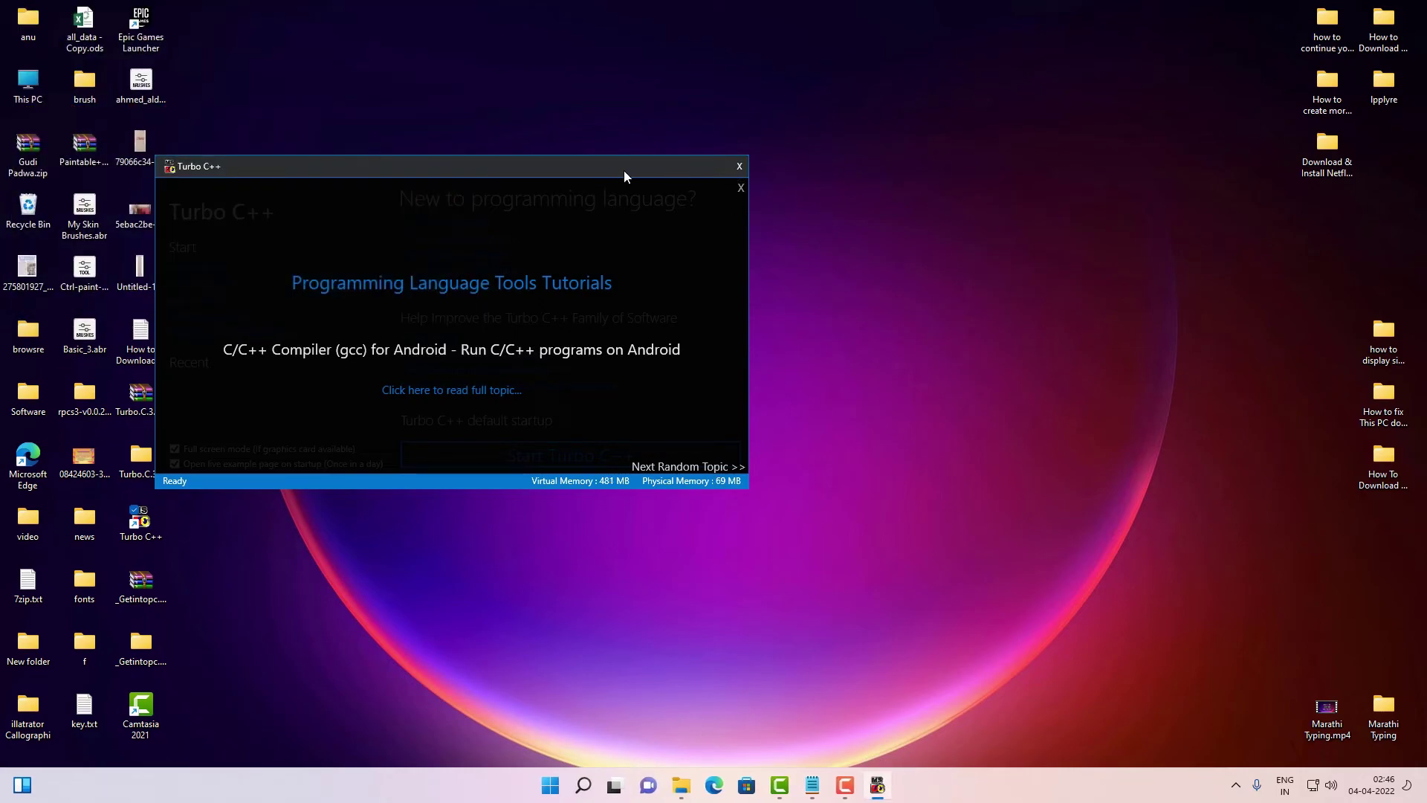
drag(624, 173, 722, 189)
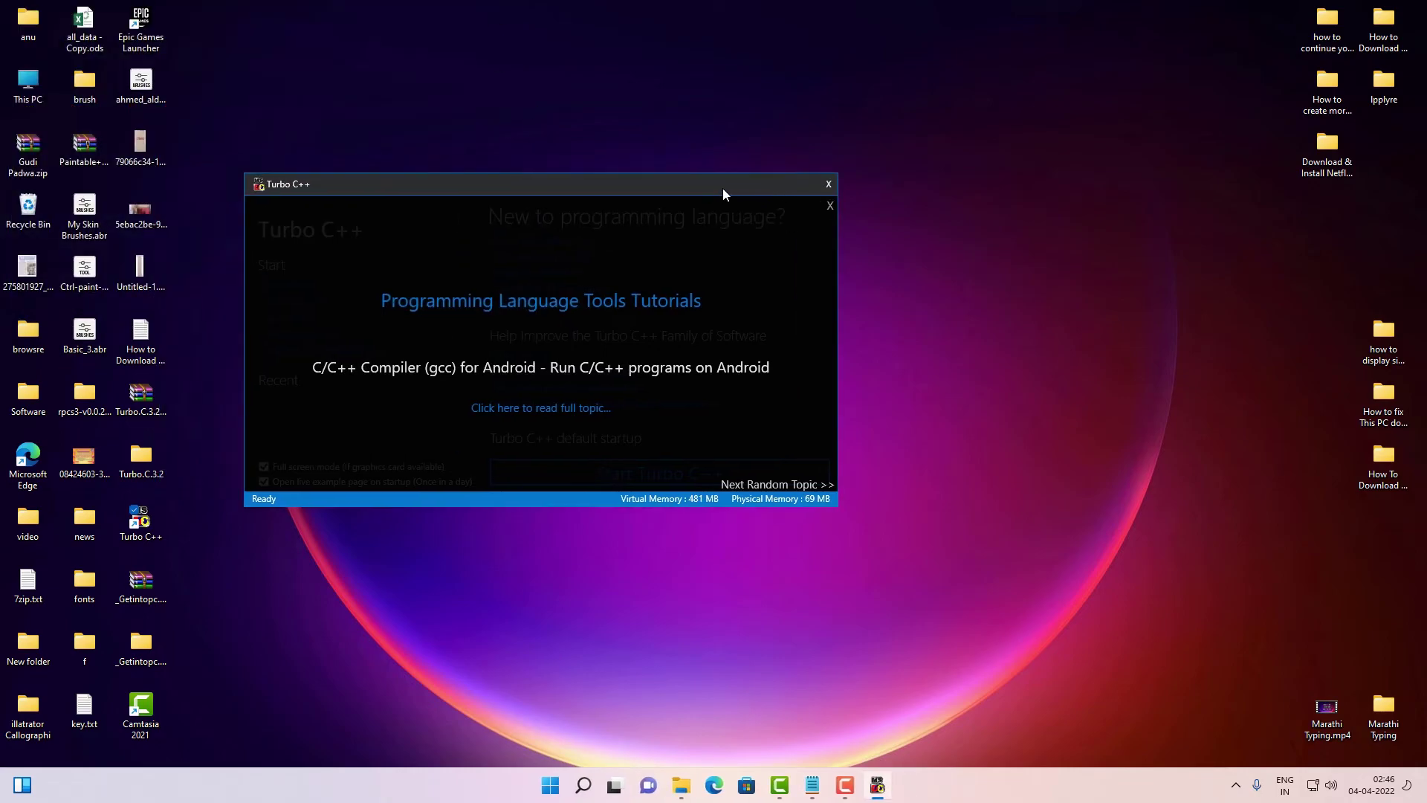
In File Explorer, go to the BIN folder inside TURBOC3 on Local Disk (C:) and select the saved source file ABHI.C.
double_click(34, 95)
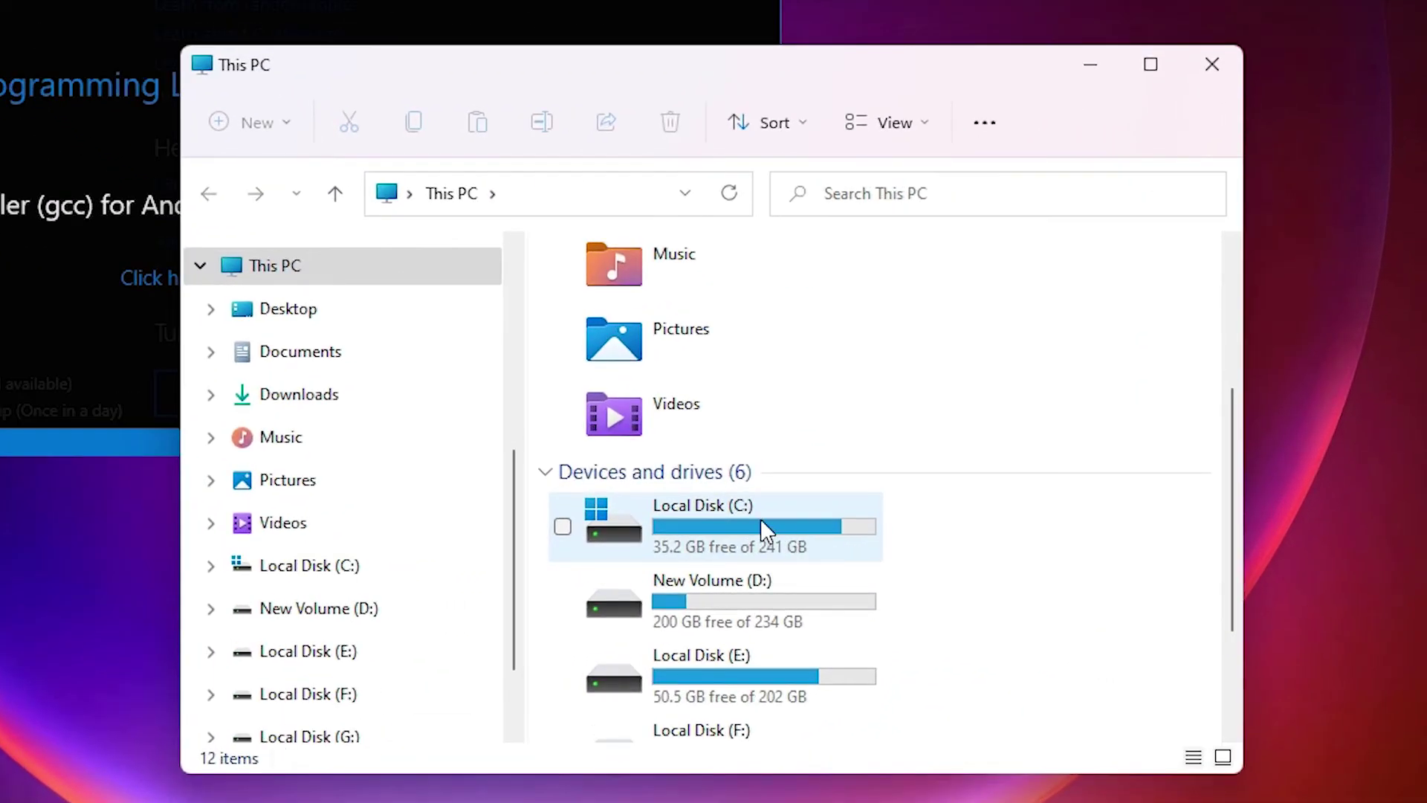
double_click(760, 518)
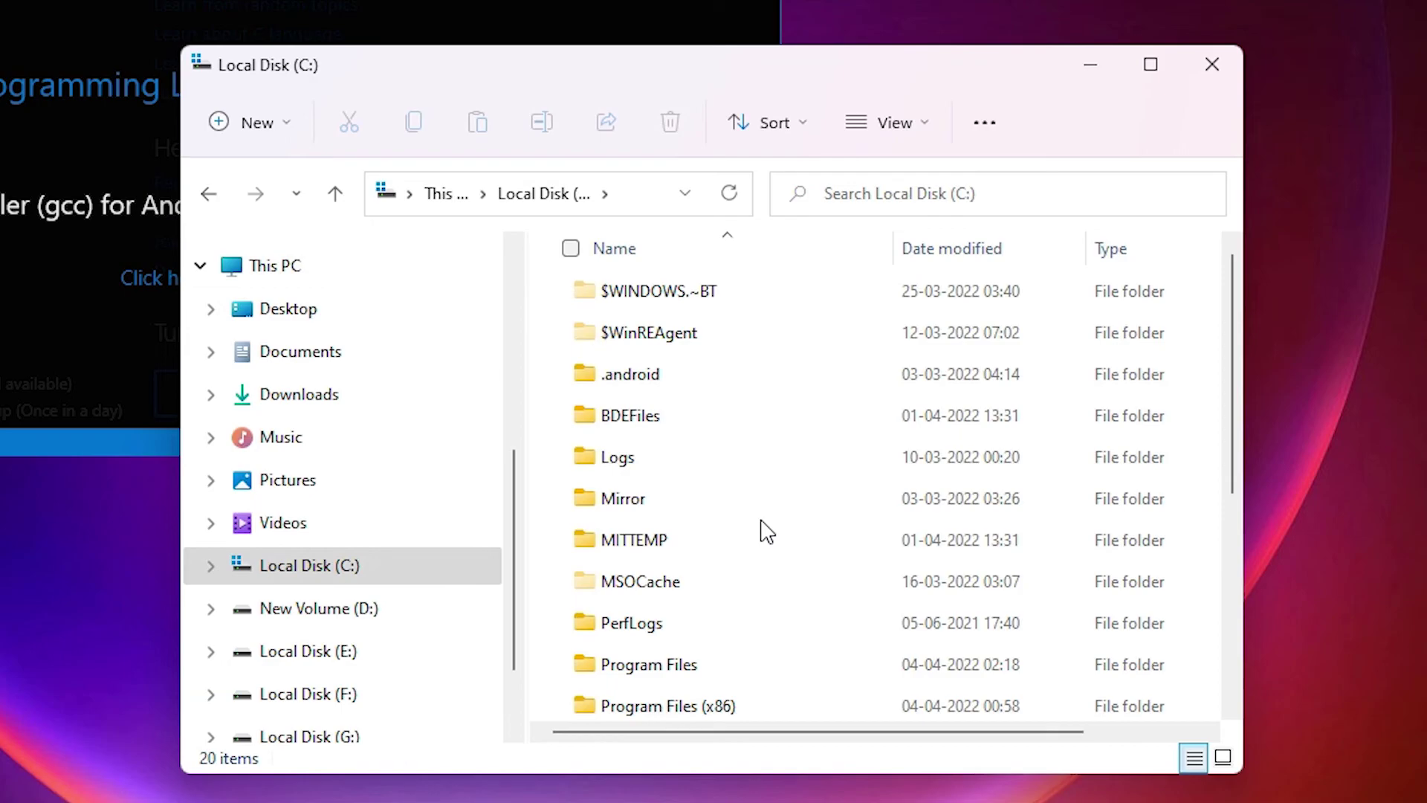
scroll(767, 532, down, 2)
scroll(704, 582, down, 2)
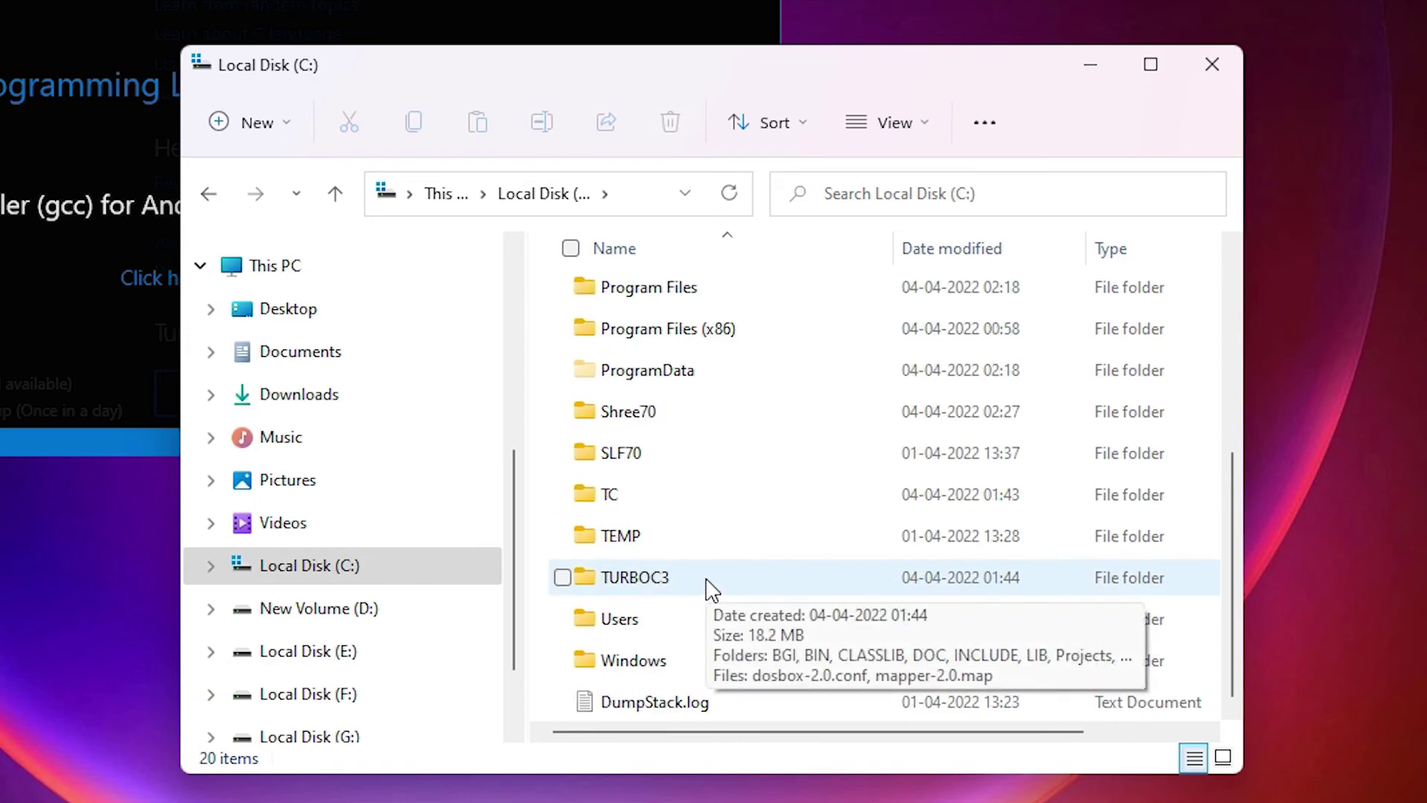
double_click(689, 584)
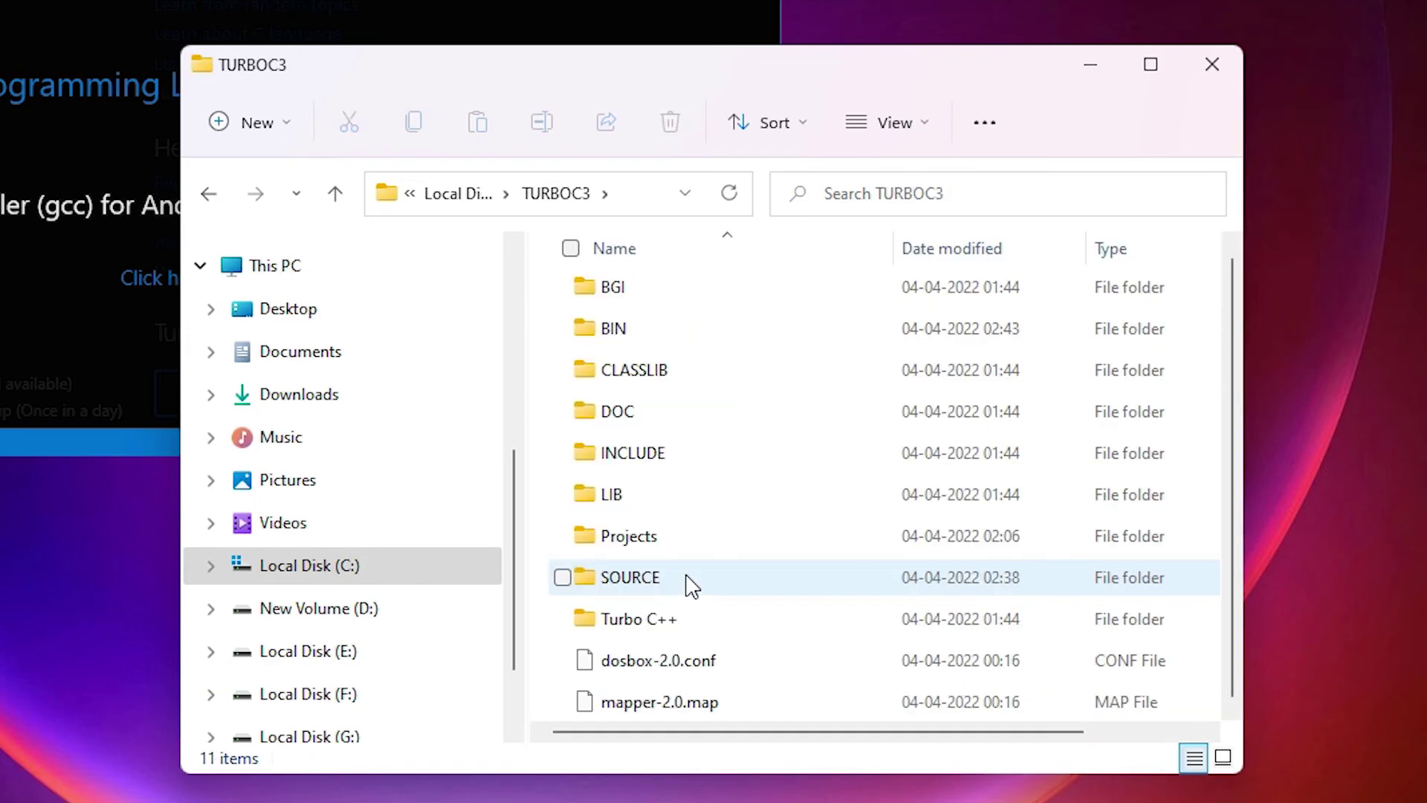
double_click(645, 332)
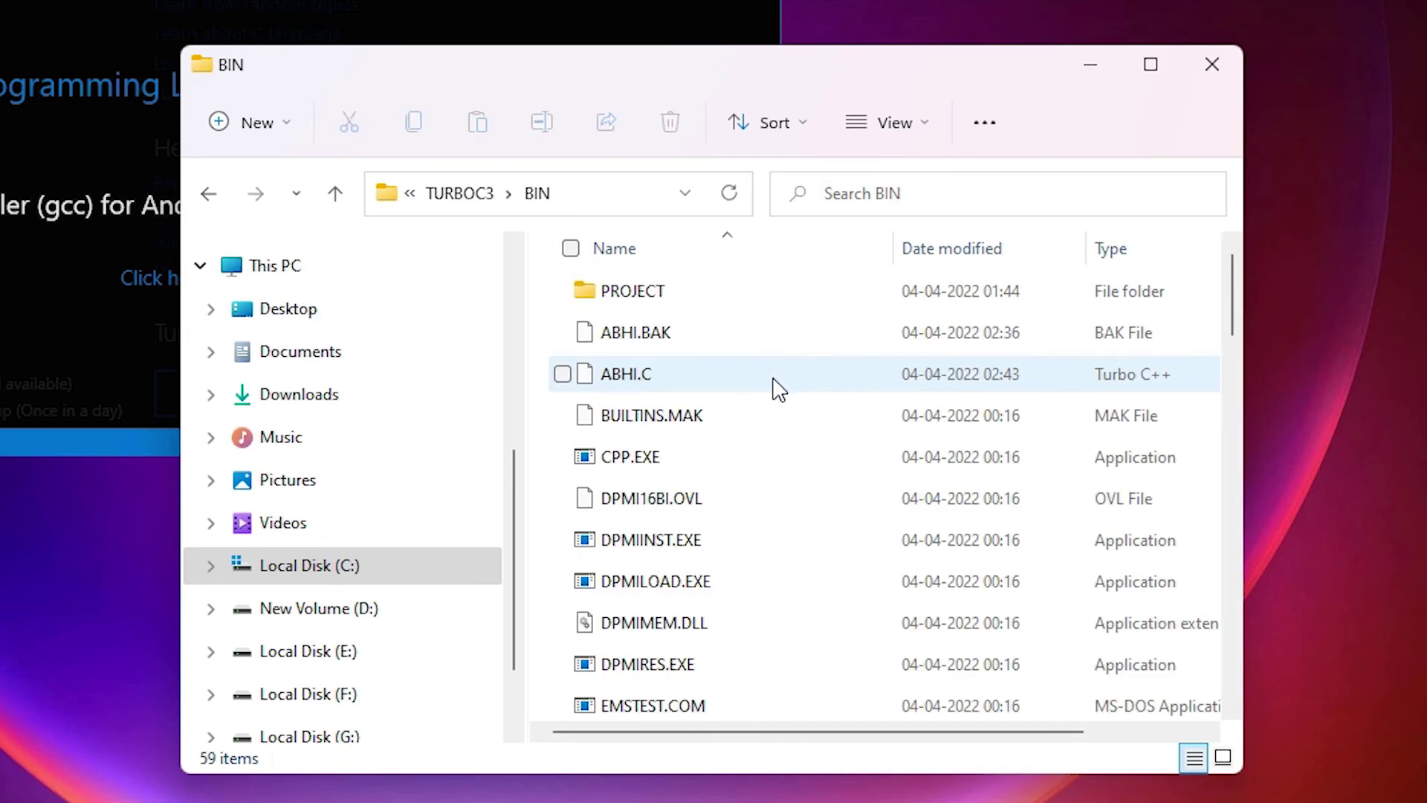
click(650, 386)
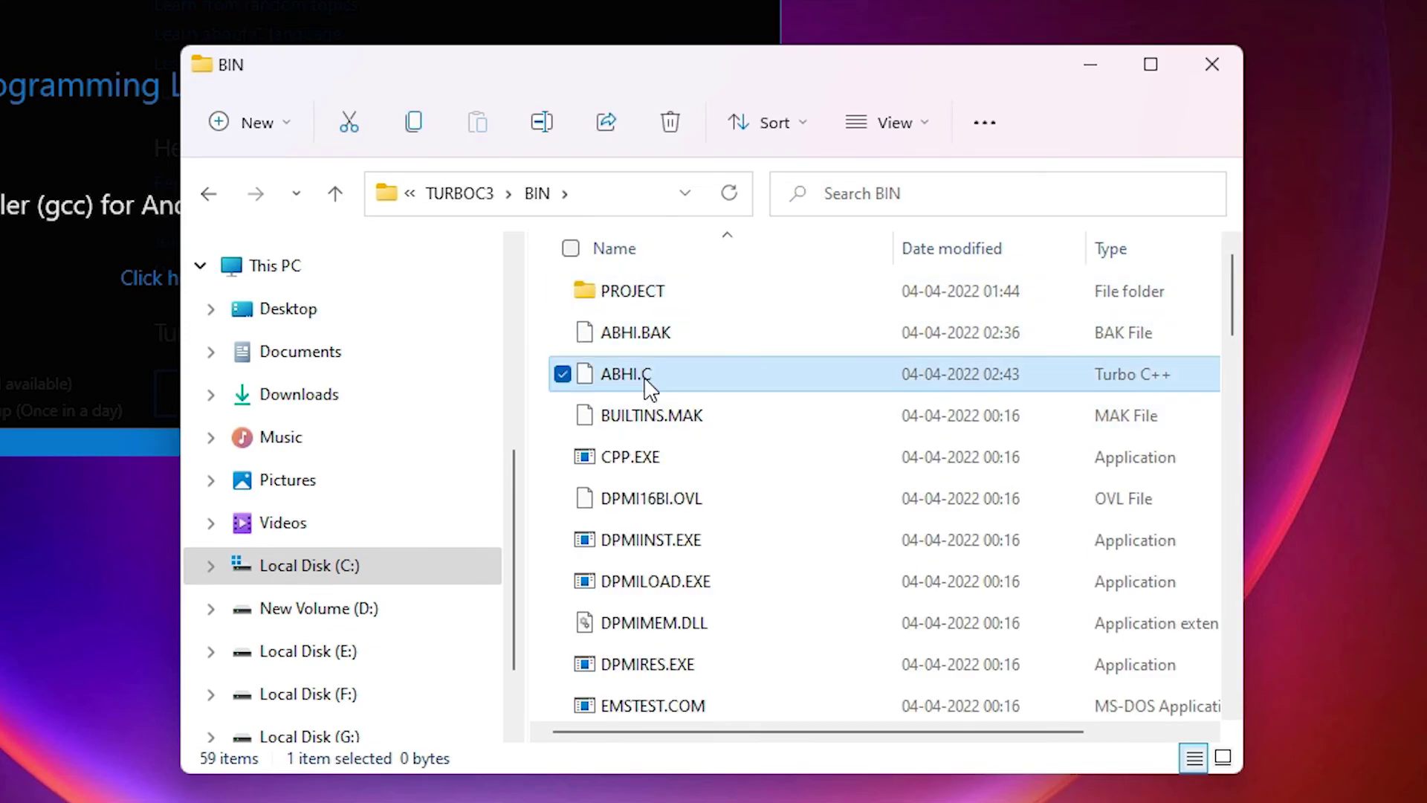